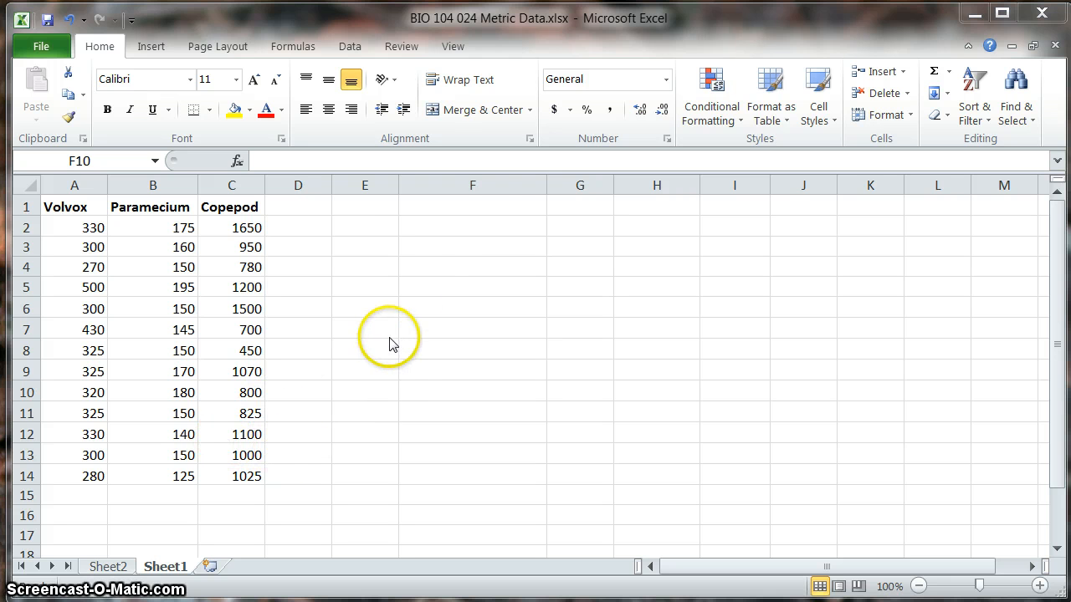
Step: Narrow column F and enter the row labels MEAN in F4 and ST DEV in F5
click(549, 181)
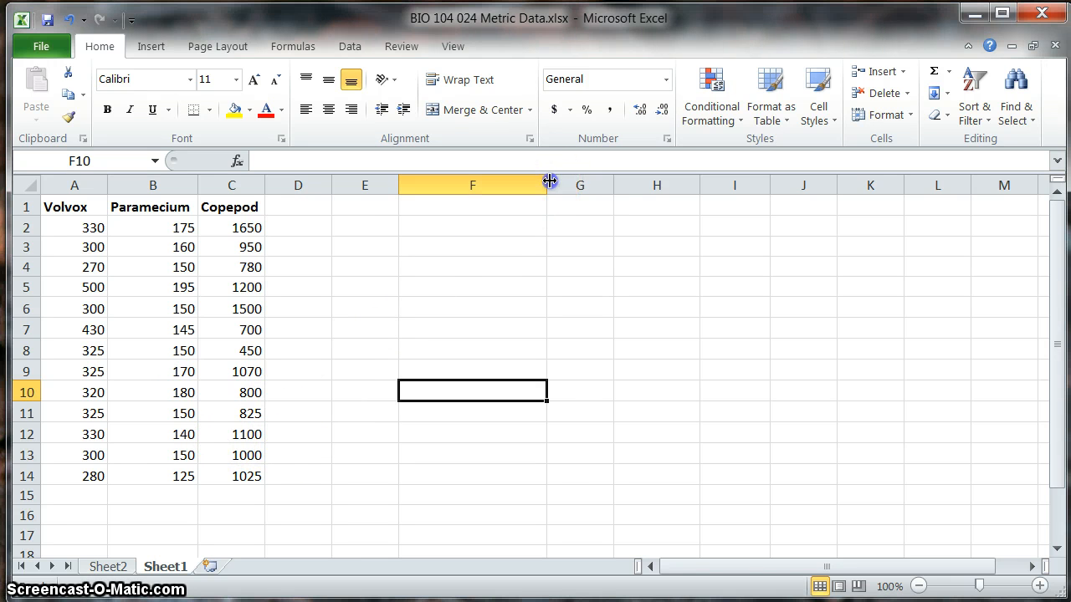
drag(548, 182, 491, 189)
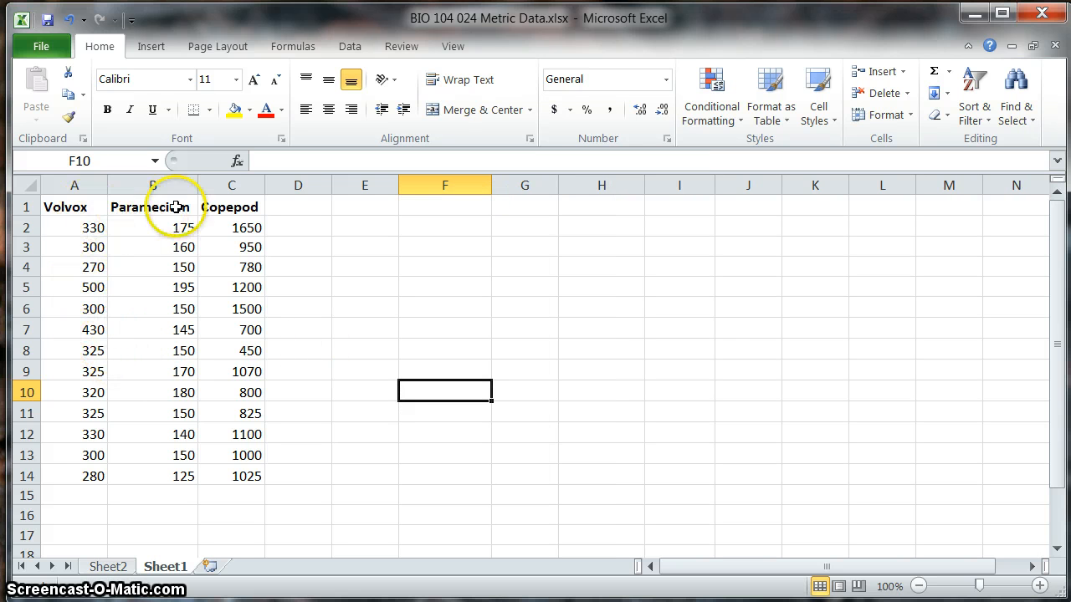
click(425, 271)
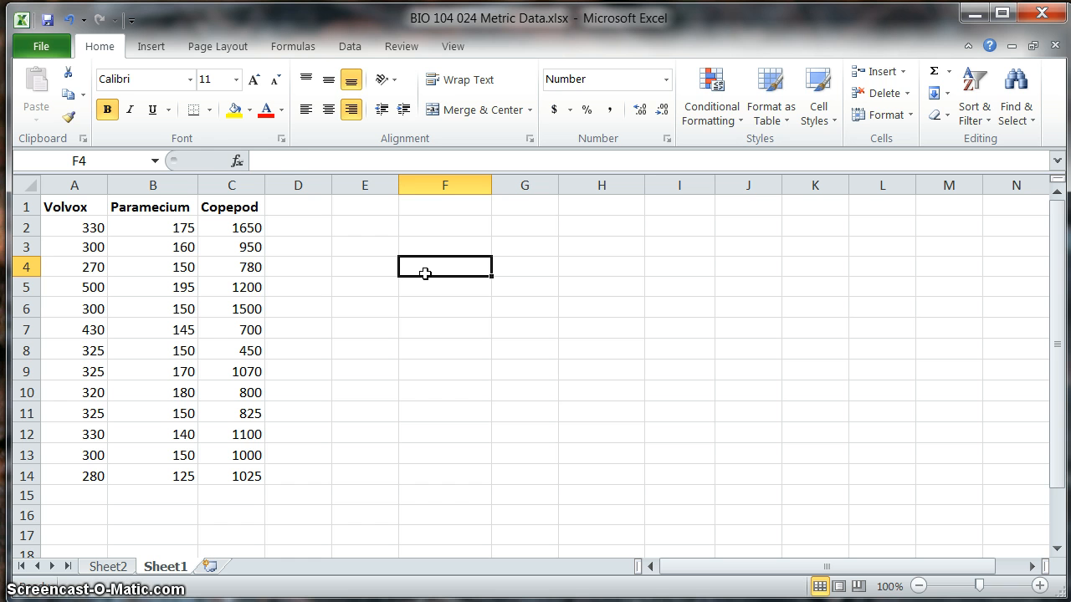
text(MEAN)
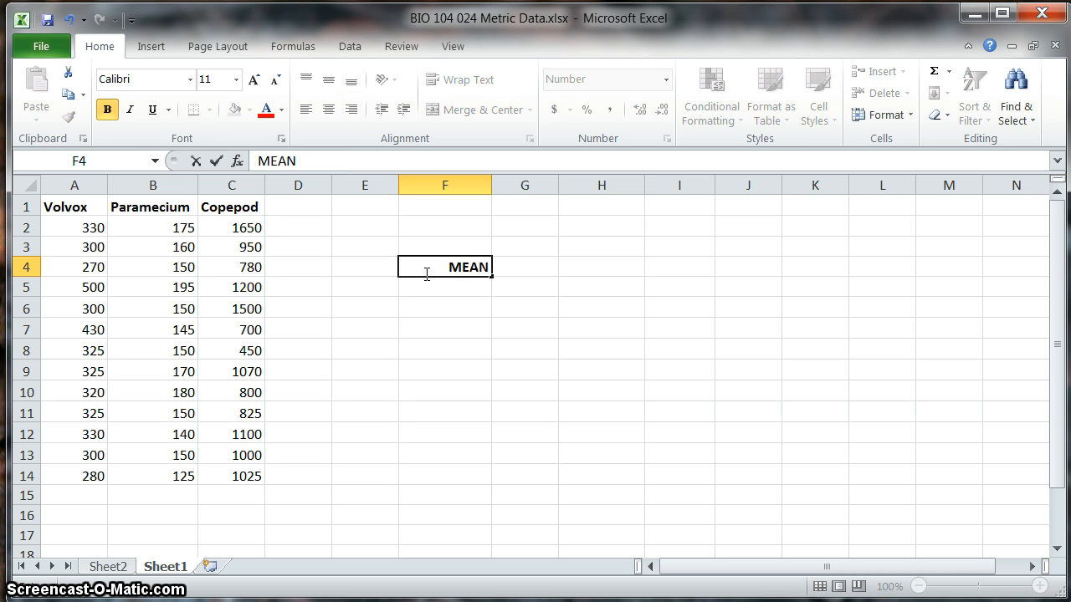
key(Return)
text(ST)
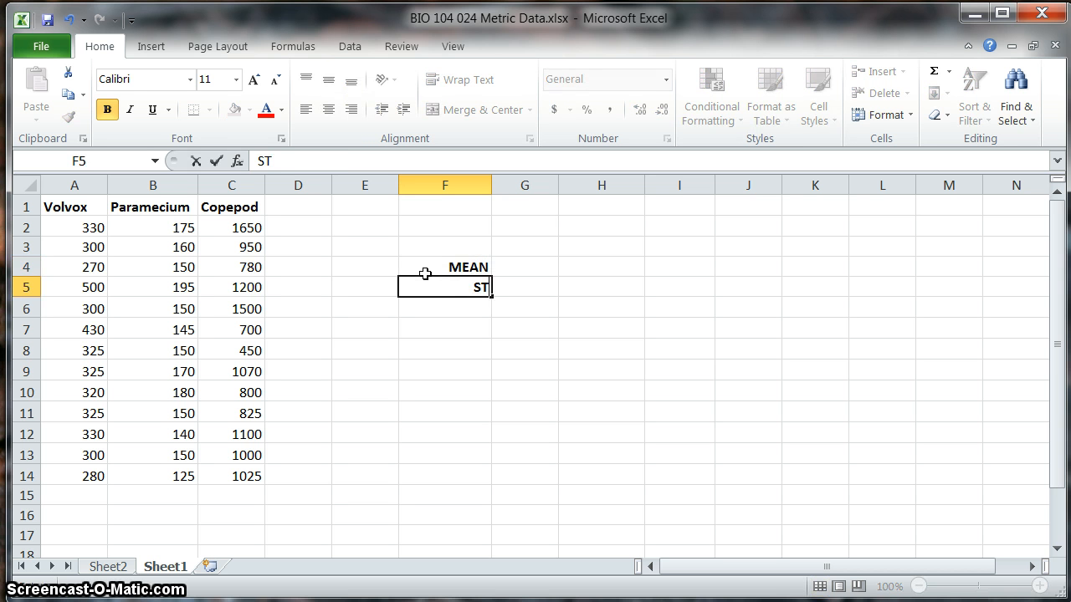
text( DEV)
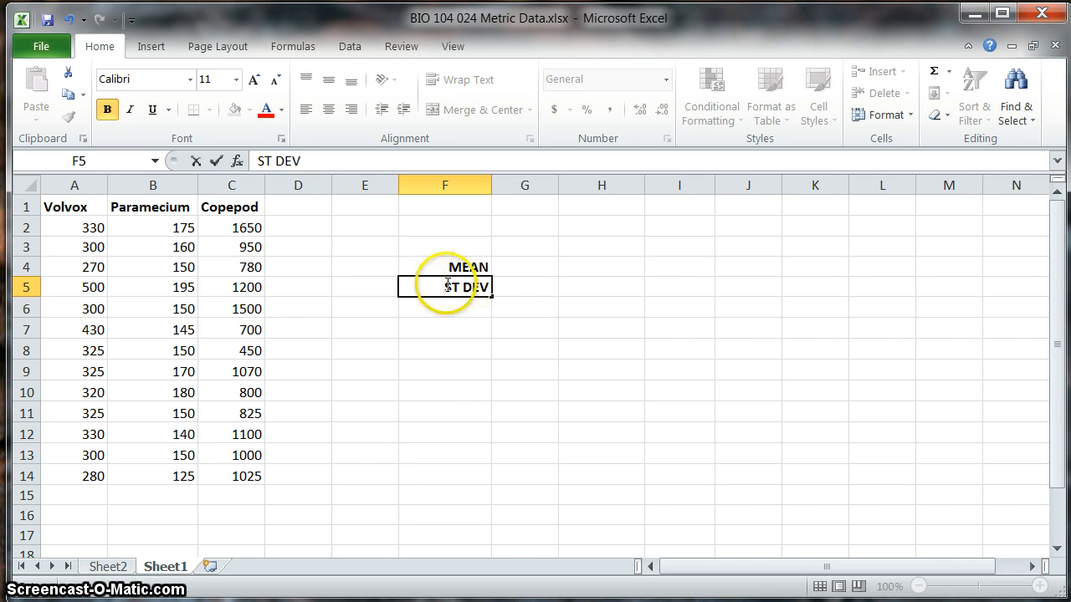
Step: Enter the column headings VOLVOX, PARAMECIUM and COPEPOD in cells G3 to I3
click(513, 245)
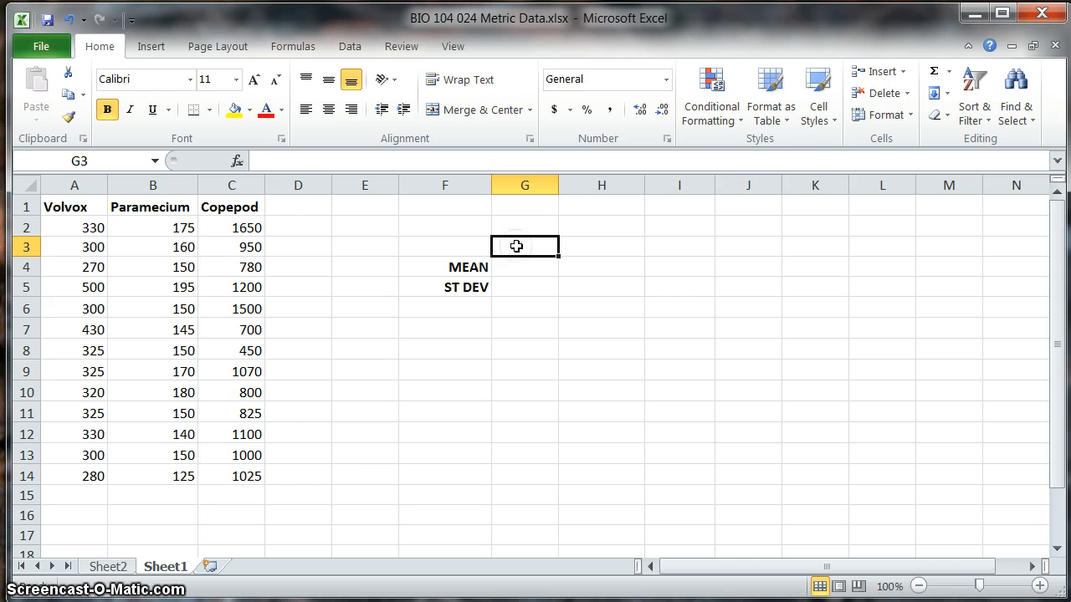
text(VOLVOX)
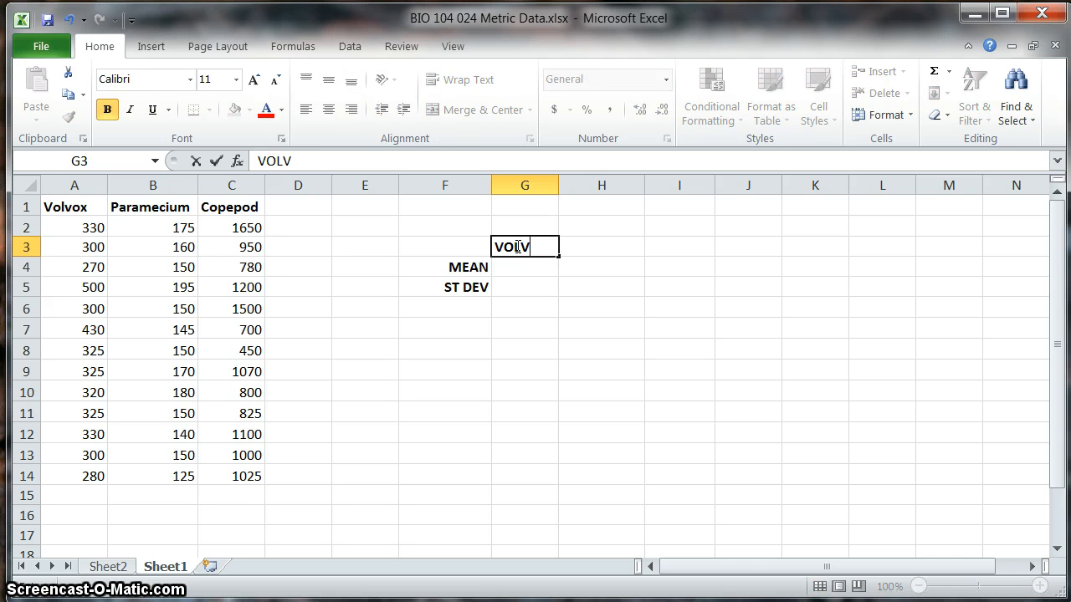
click(617, 246)
text(PARAM)
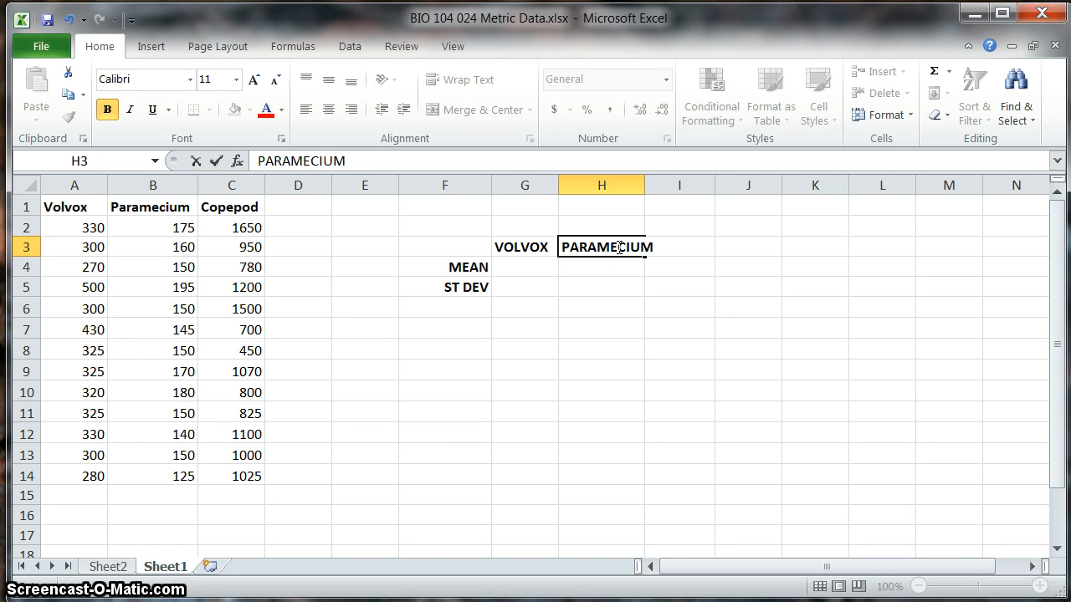
text(ECIUM)
key(Tab)
text(COPEP)
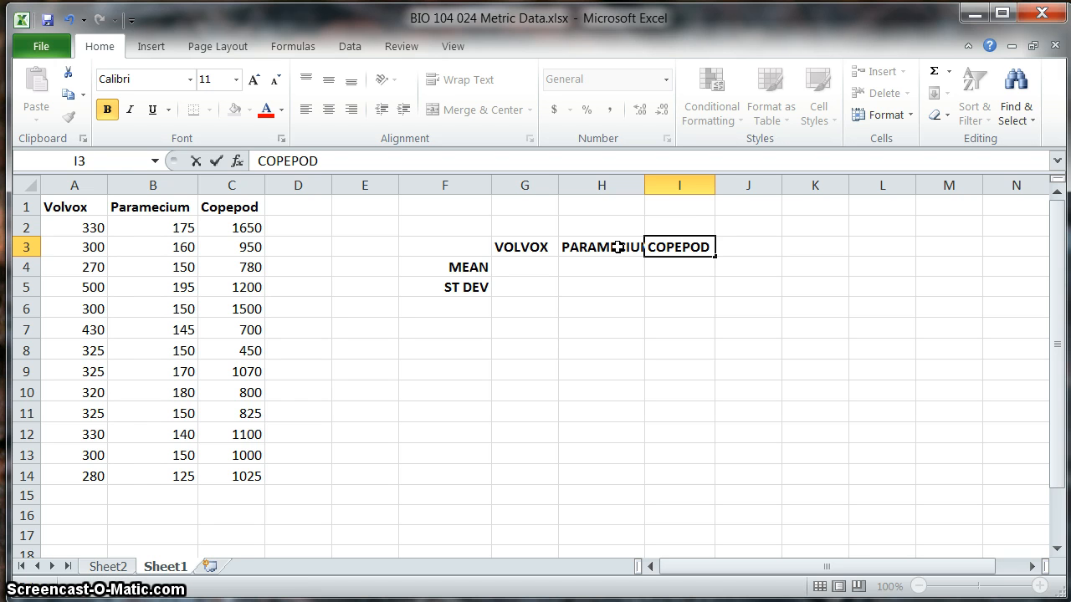
text(OD)
Step: Auto-fit the widths of columns G, H and I to their headings
click(623, 306)
drag(646, 185, 646, 185)
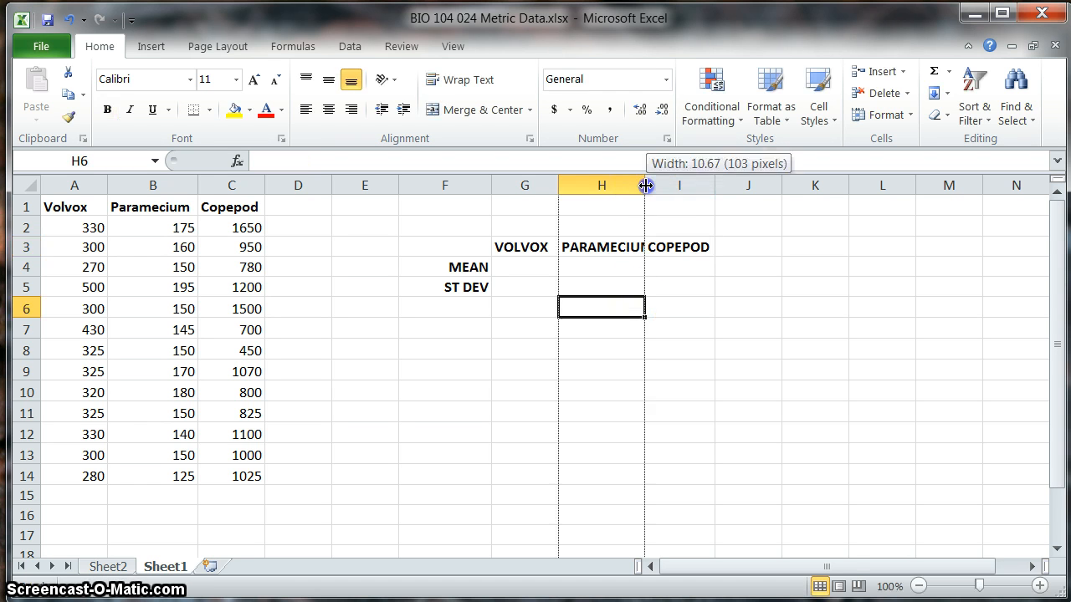
double_click(646, 185)
double_click(558, 184)
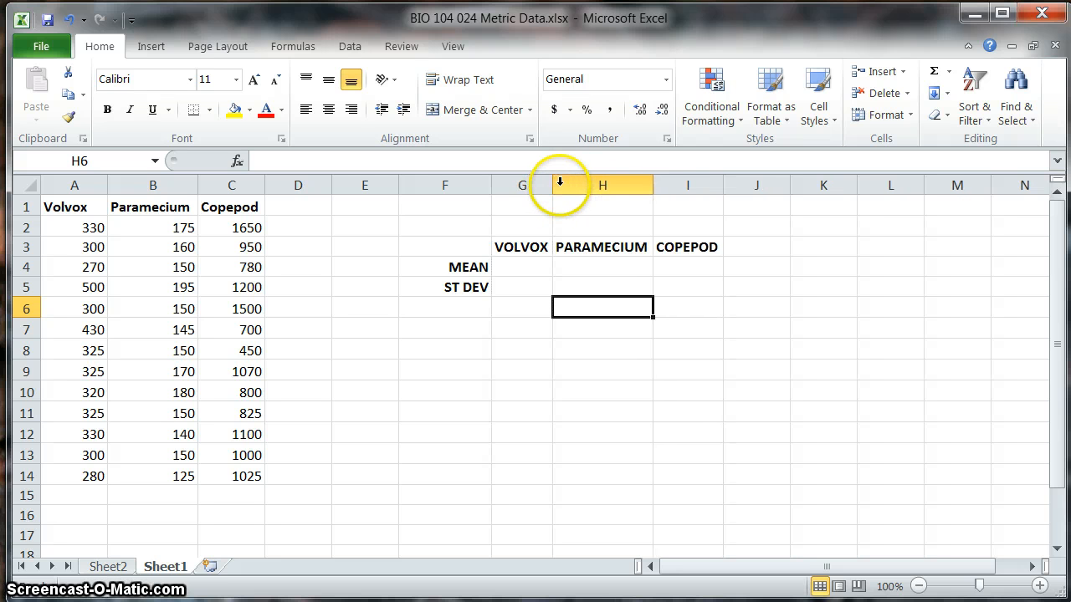
double_click(724, 184)
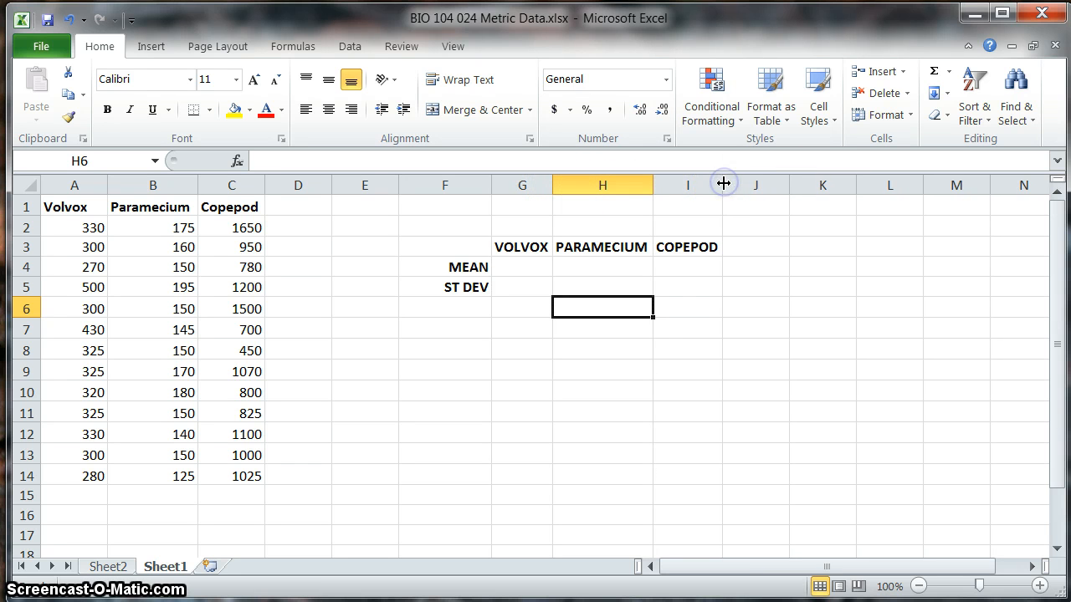
Step: Apply All Borders to the empty summary table cells G4:I5
click(514, 266)
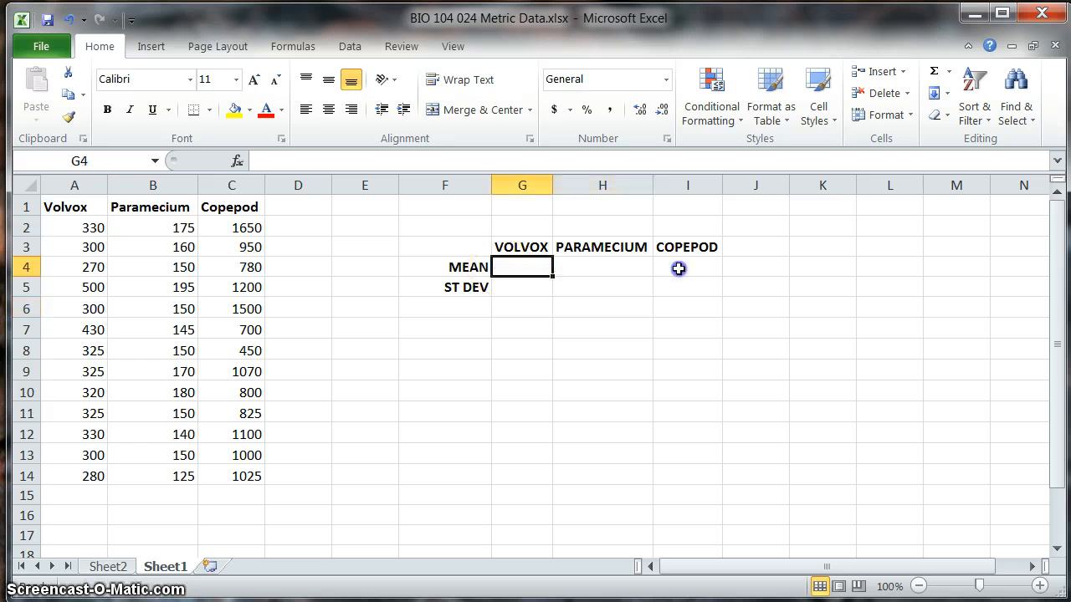
drag(678, 269, 681, 281)
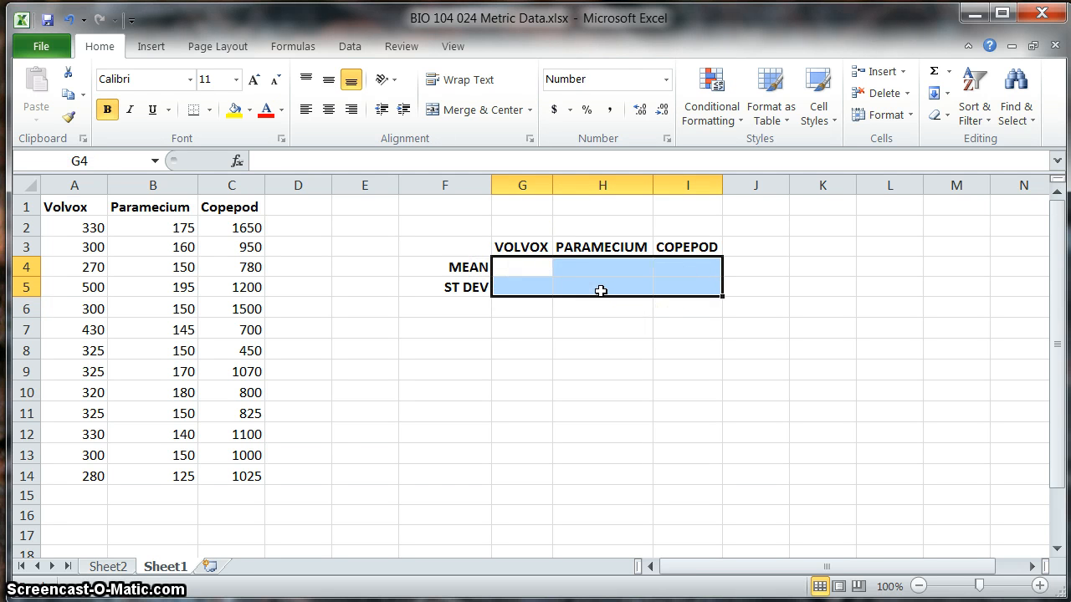
click(209, 109)
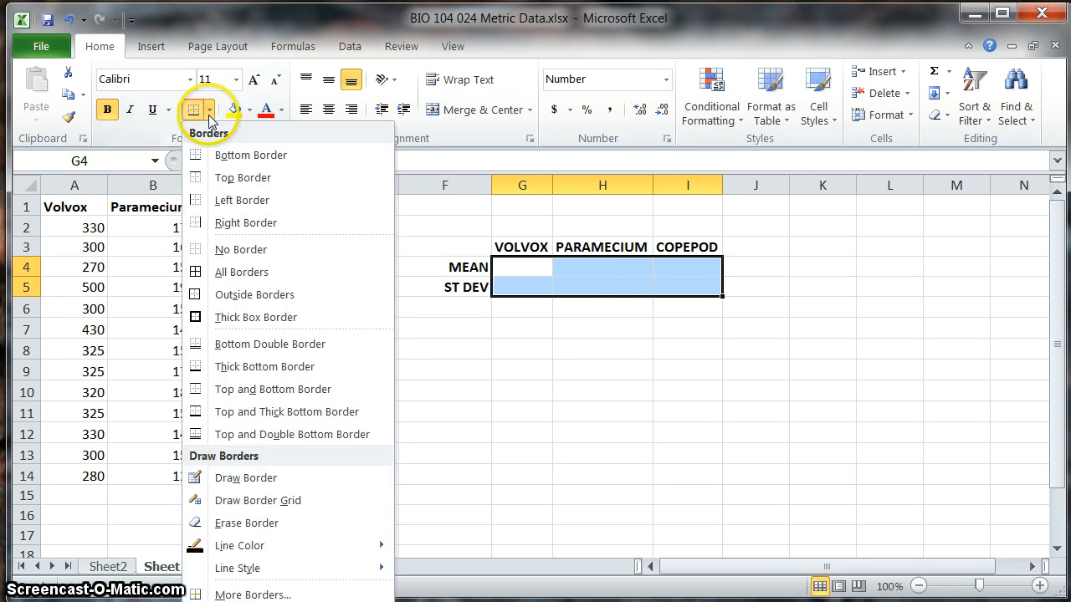
click(235, 273)
click(571, 375)
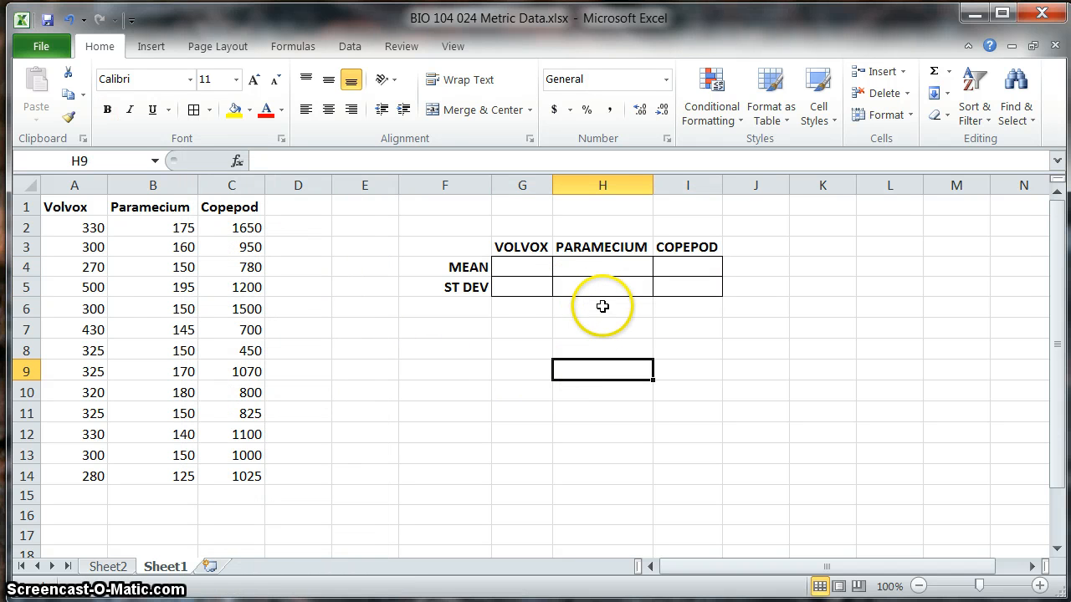
click(521, 268)
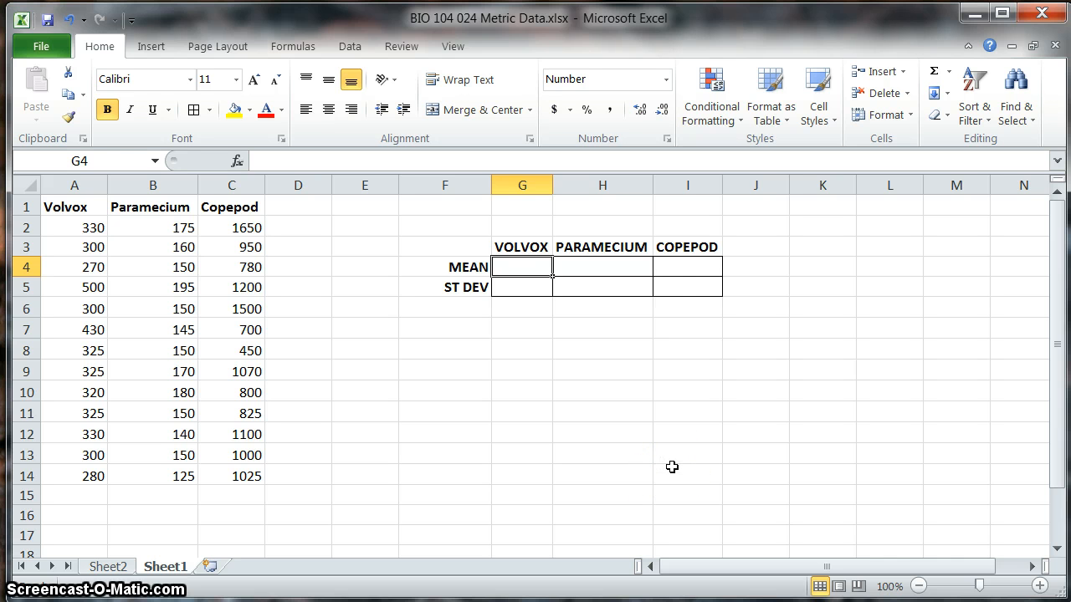
click(81, 225)
drag(82, 226, 80, 251)
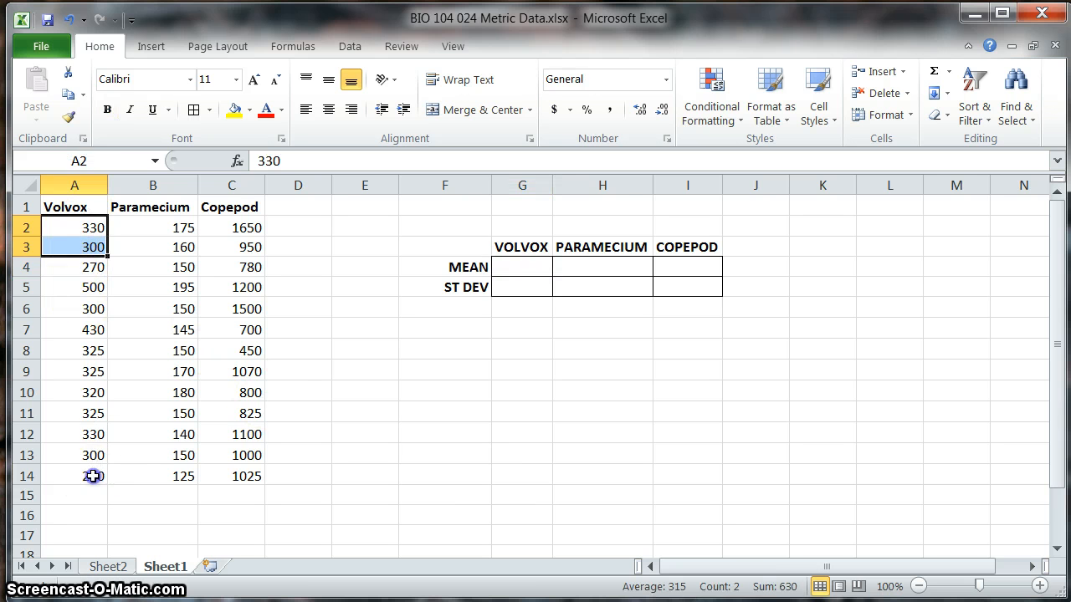
drag(92, 474, 89, 233)
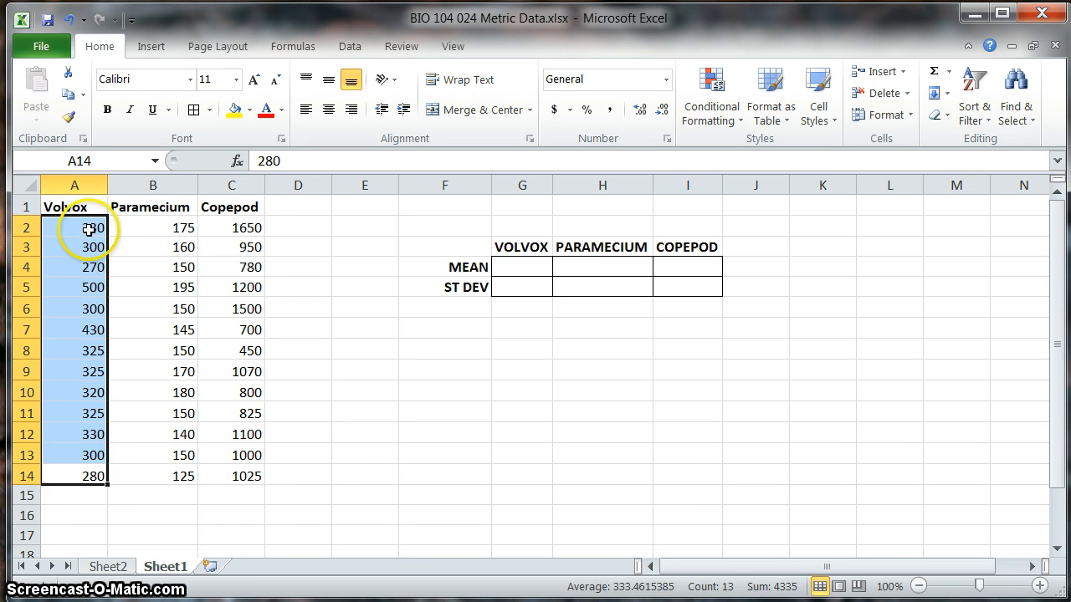
drag(90, 228, 91, 474)
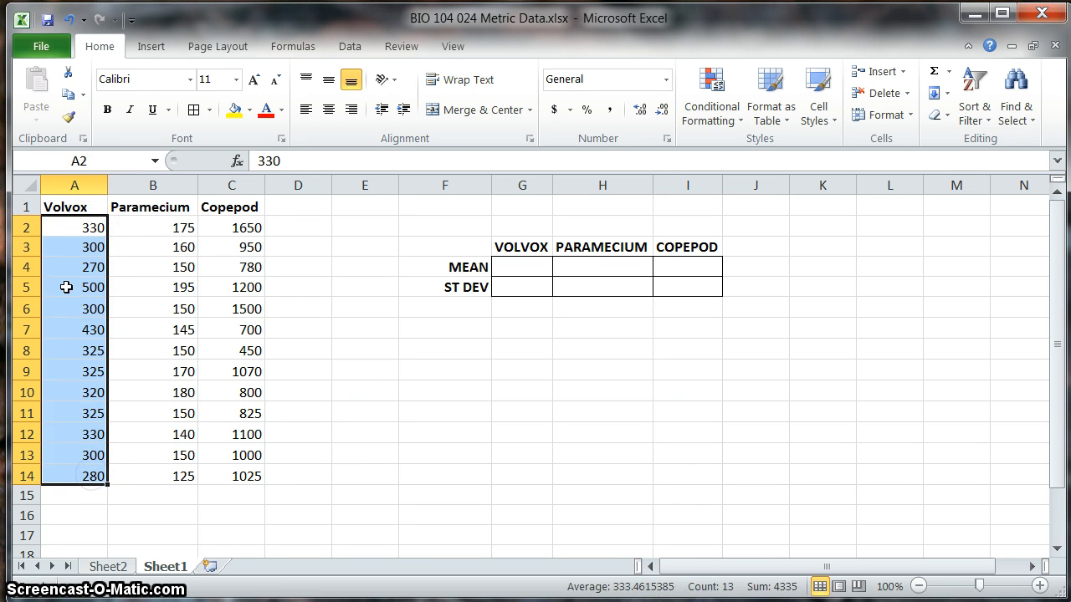
drag(79, 229, 92, 474)
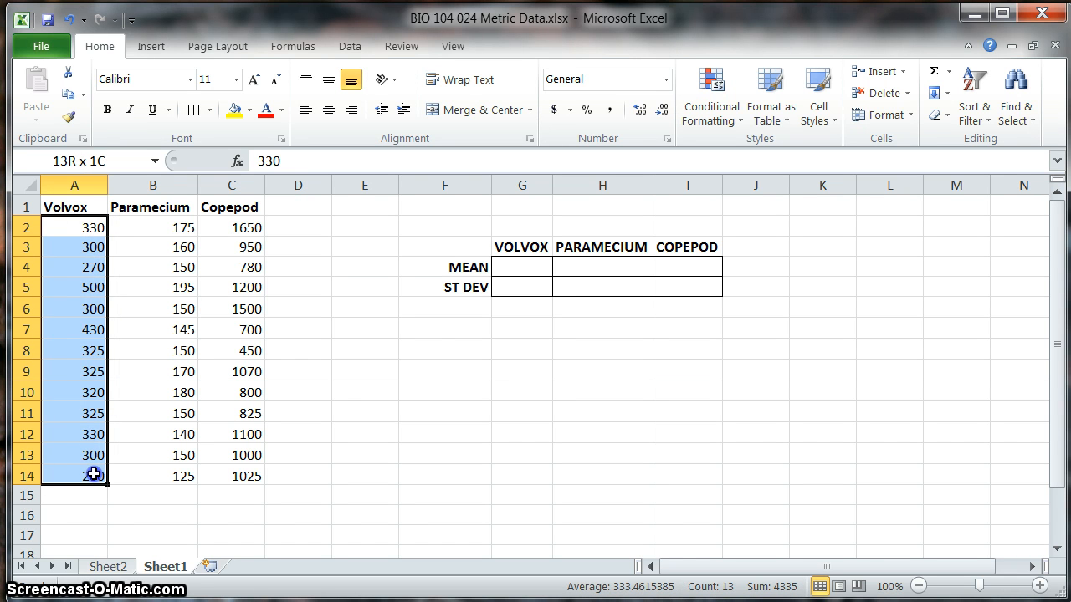
click(506, 345)
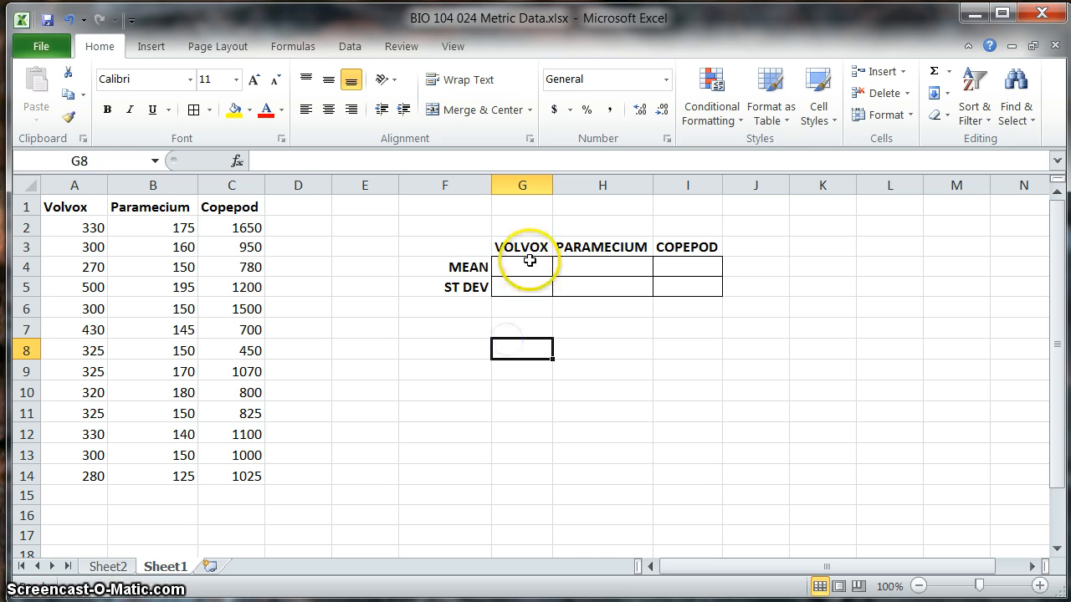
Step: Calculate the Volvox mean in G4 with the formula =average(A2:A14)
click(529, 266)
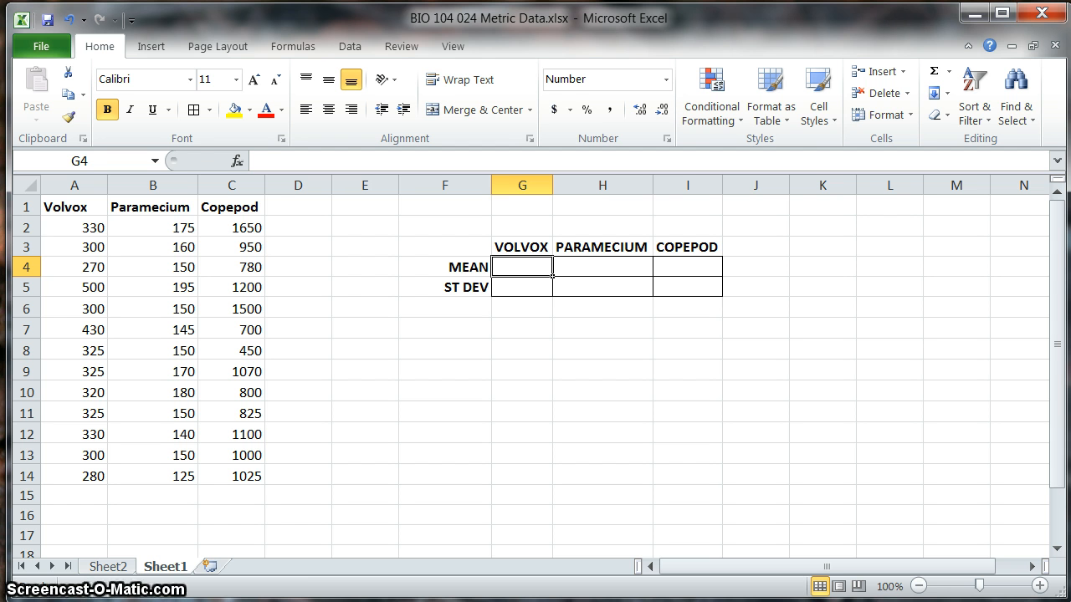
text(=)
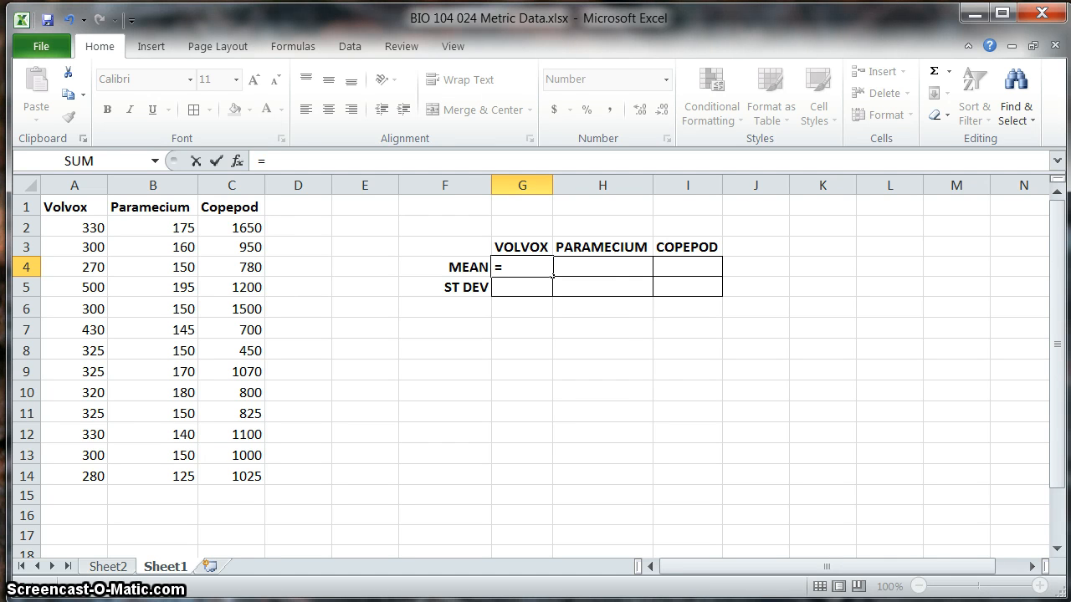
text(average)
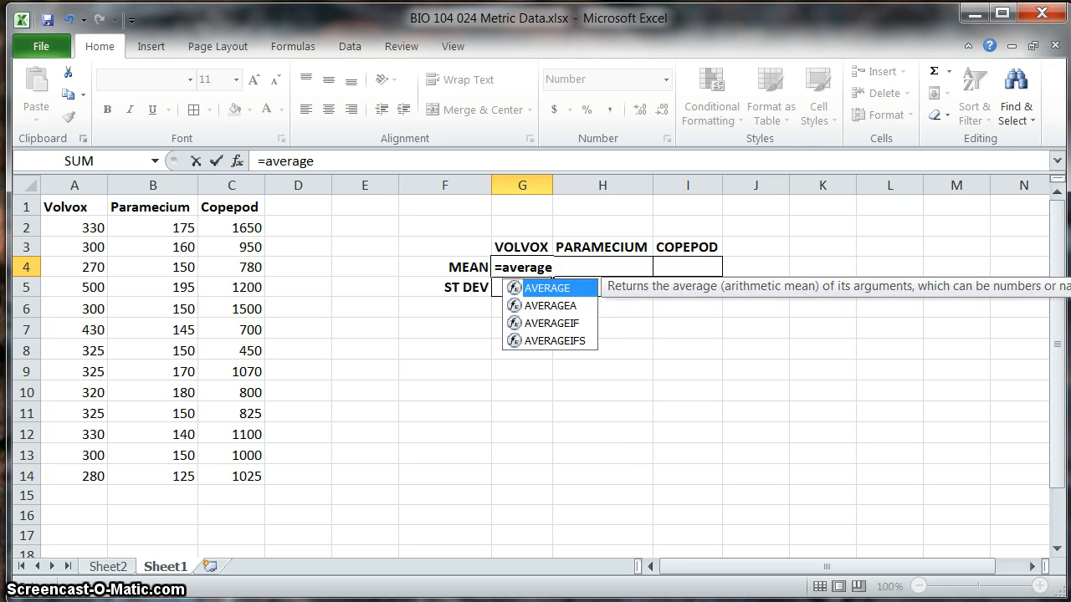
text(()
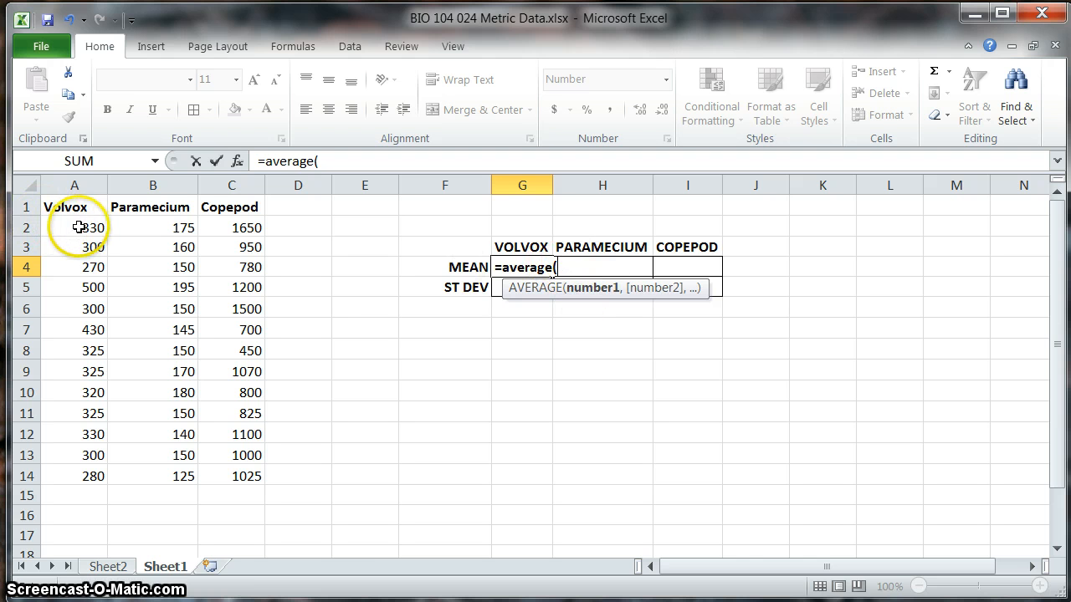
drag(78, 227, 82, 481)
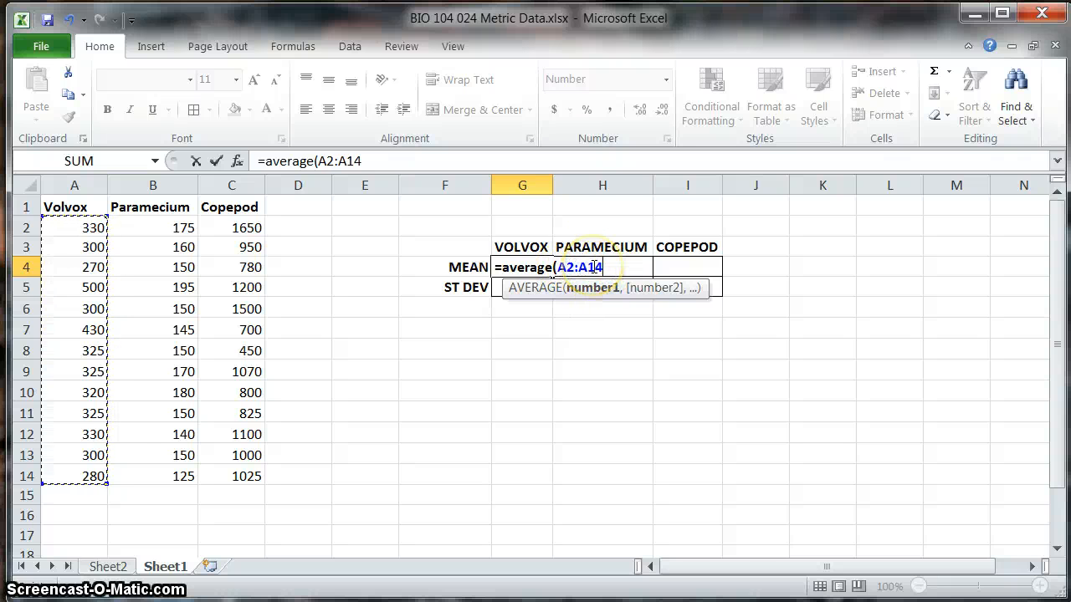
text())
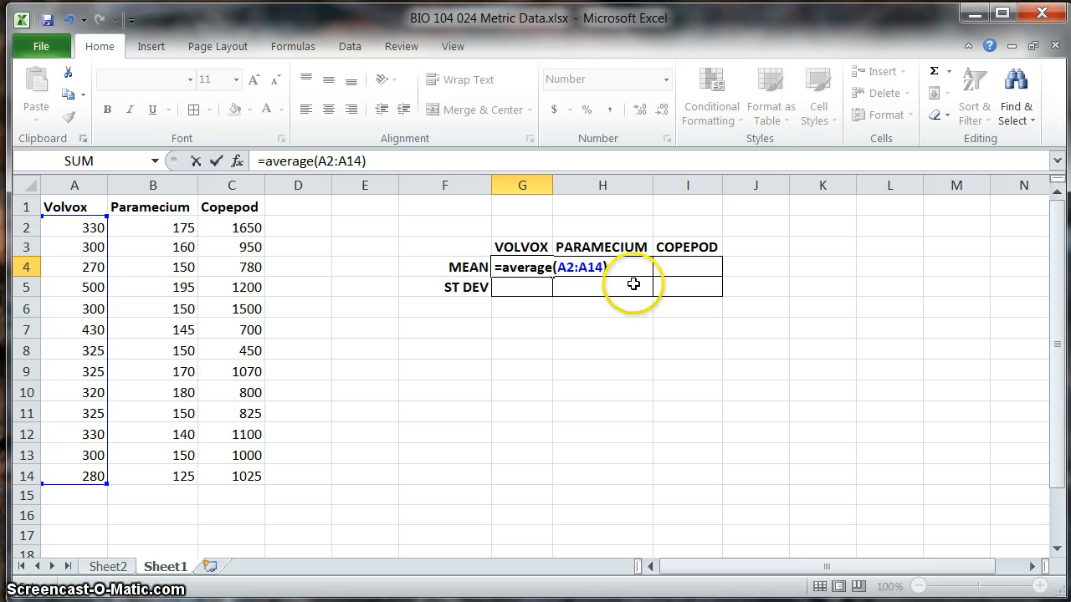
key(Return)
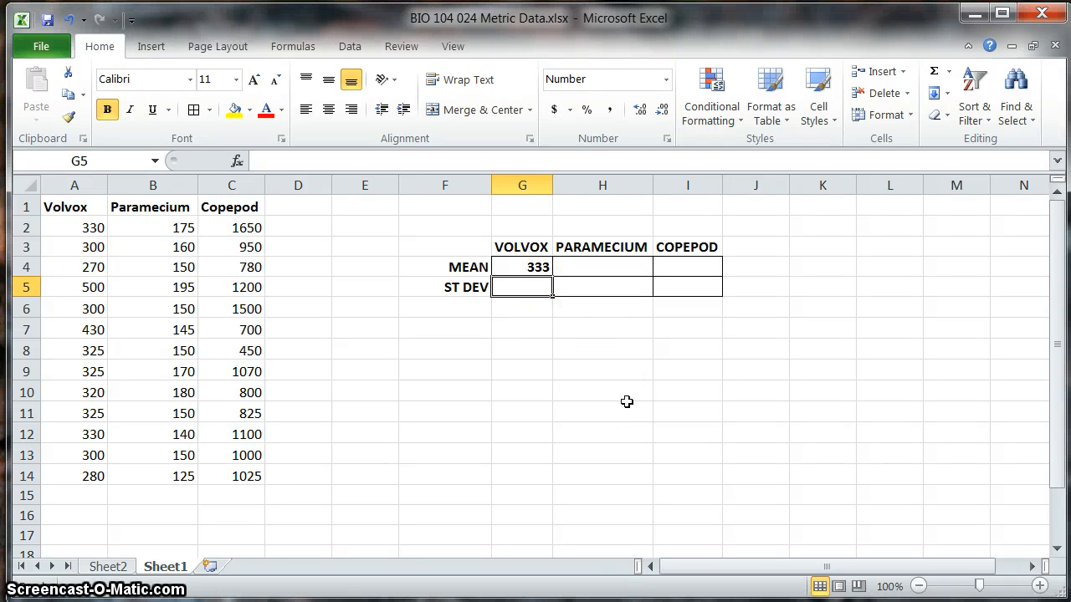
Step: Calculate the Volvox sample standard deviation in G5 with the formula =STDEV.S(A2:A14)
text(=)
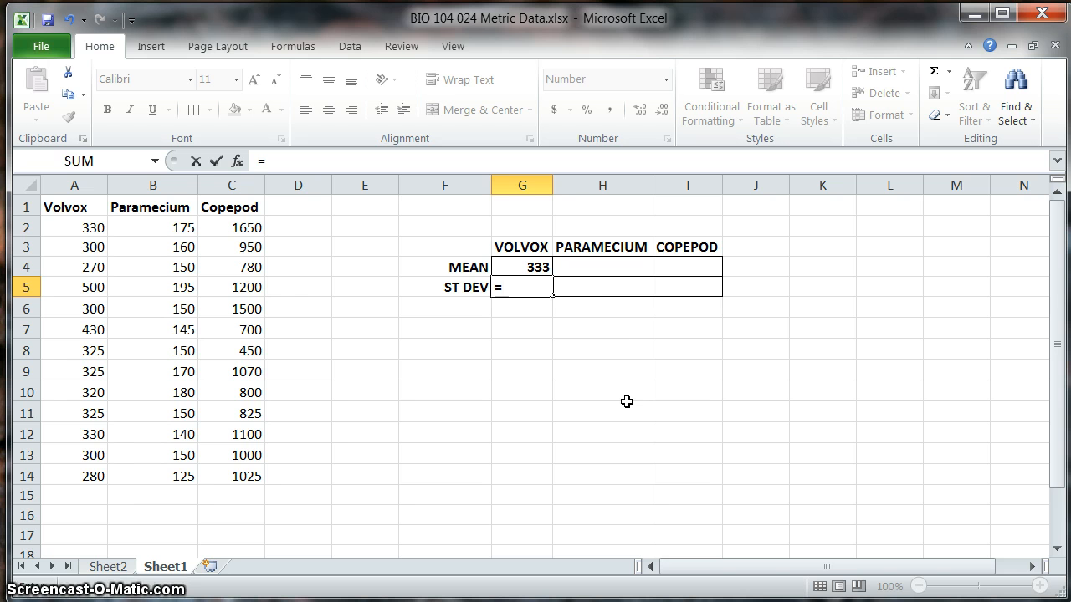
text(stdev)
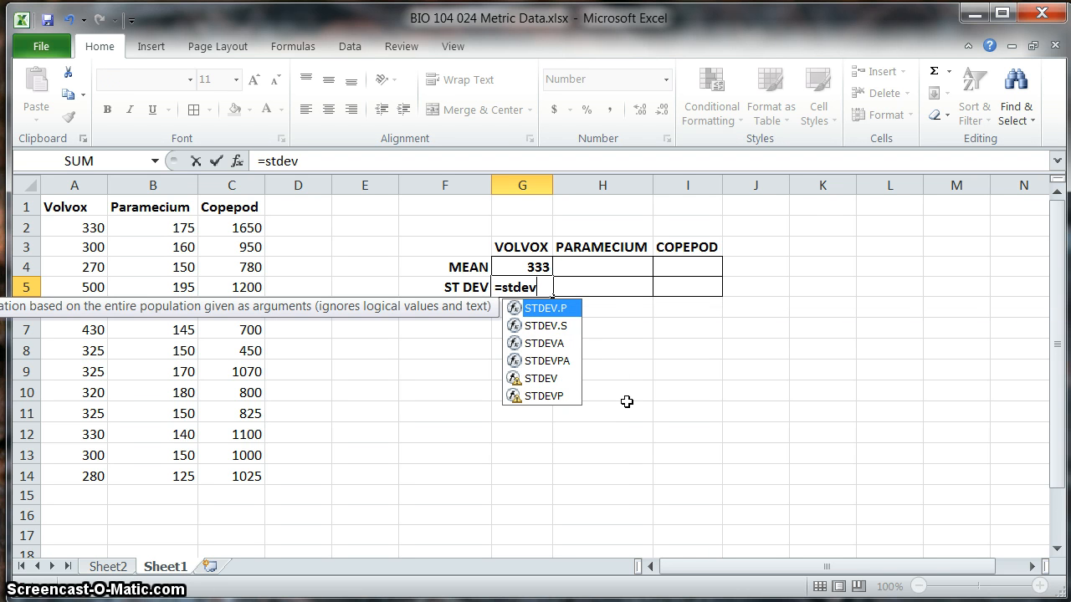
click(546, 327)
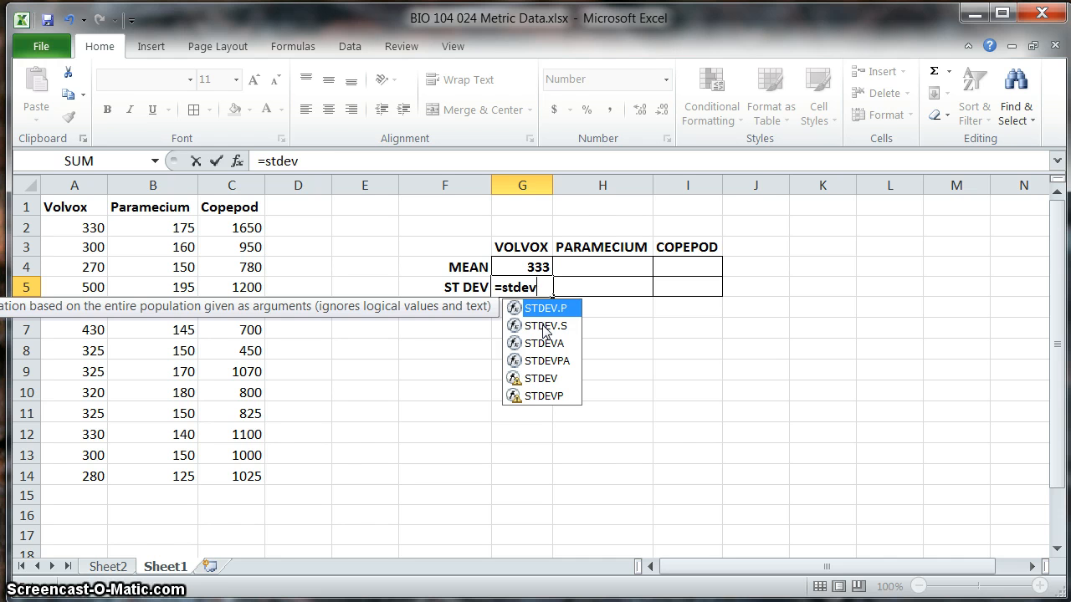
click(544, 326)
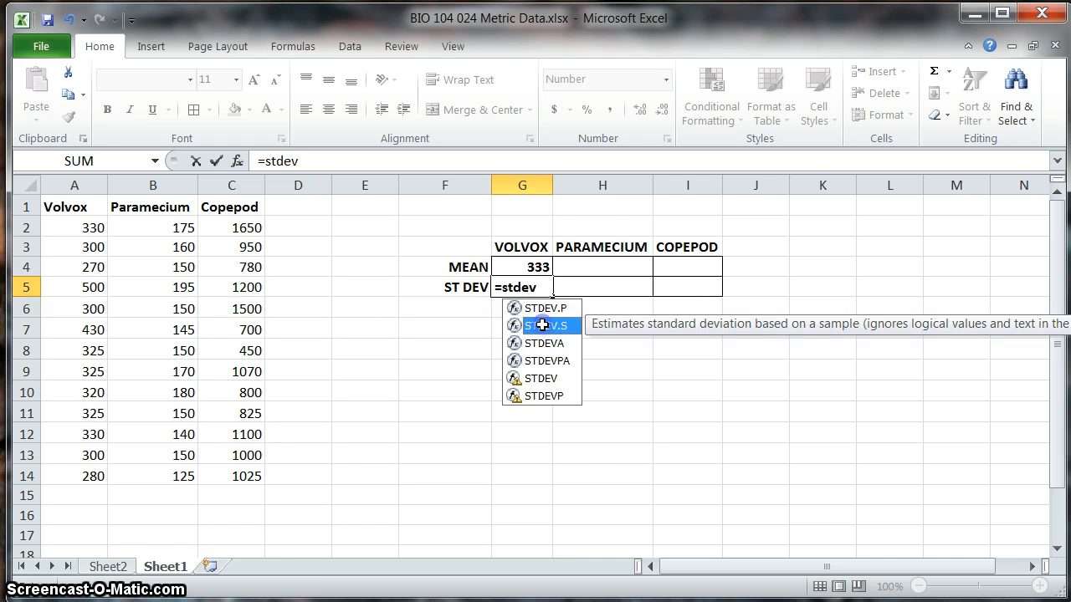
double_click(542, 325)
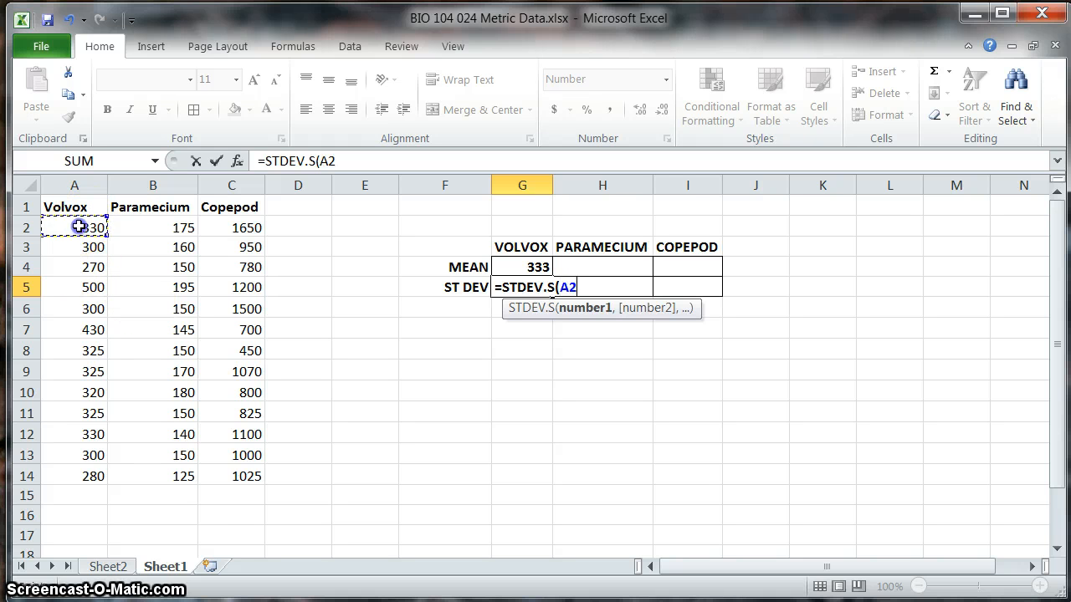
drag(77, 227, 74, 476)
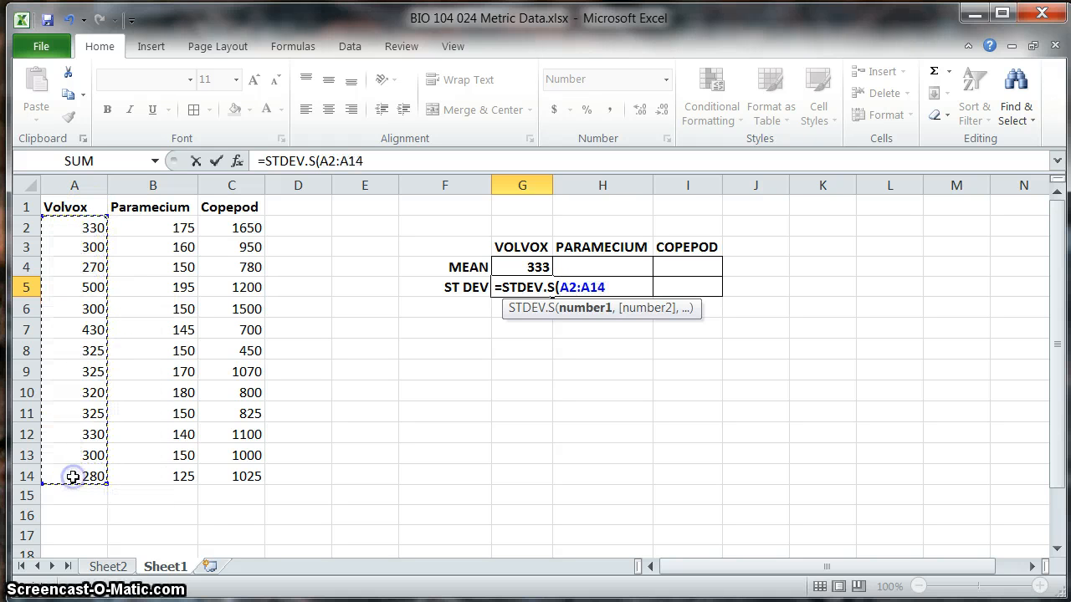
key(Return)
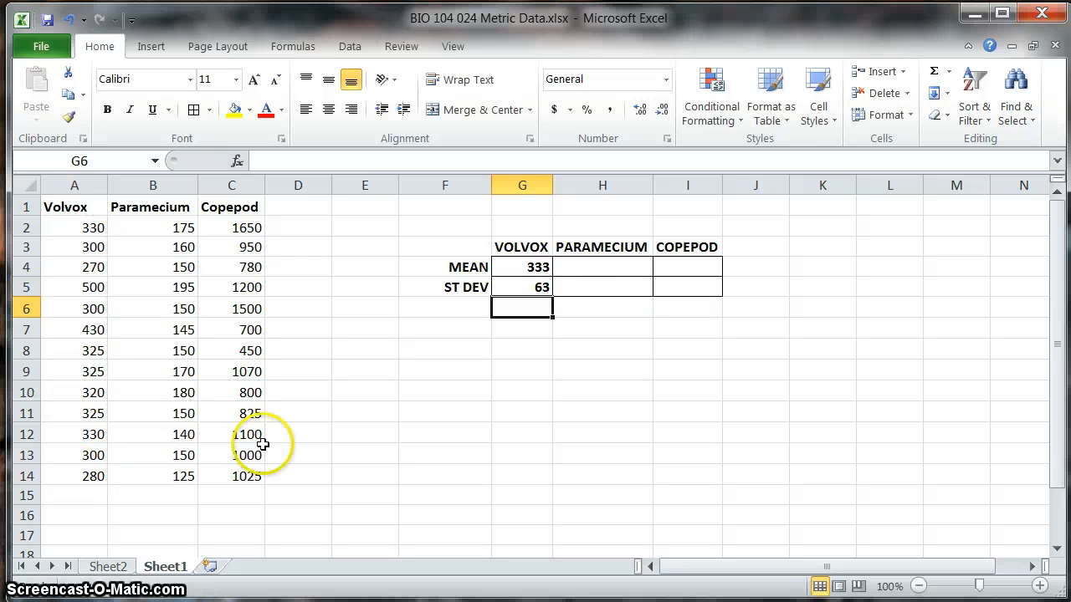
Step: Calculate the Paramecium mean in H4 with the formula =average(B2:B14)
click(592, 265)
text(=a)
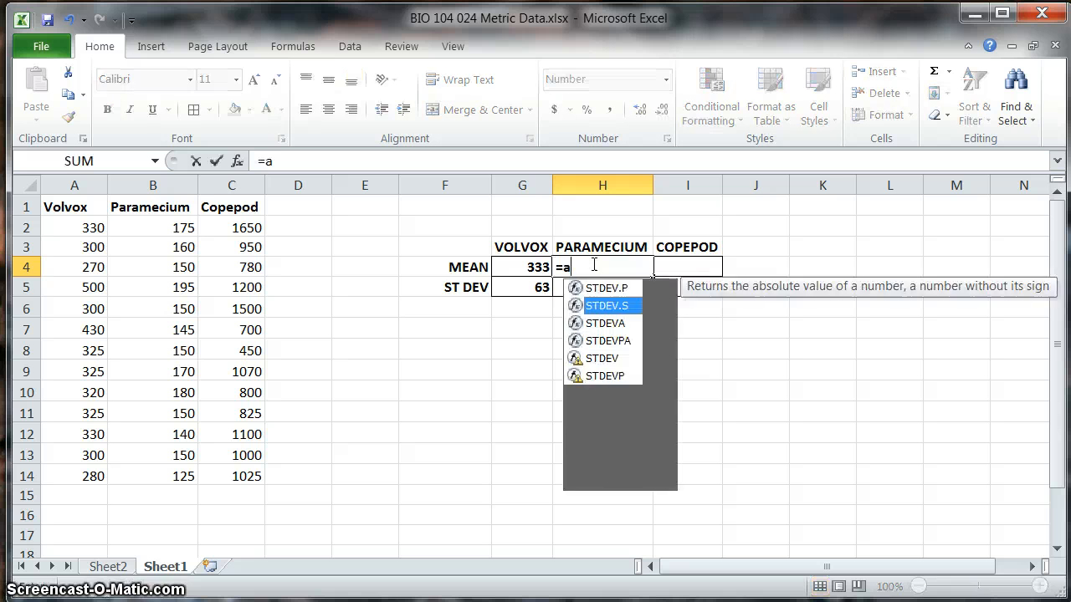
text(verage()
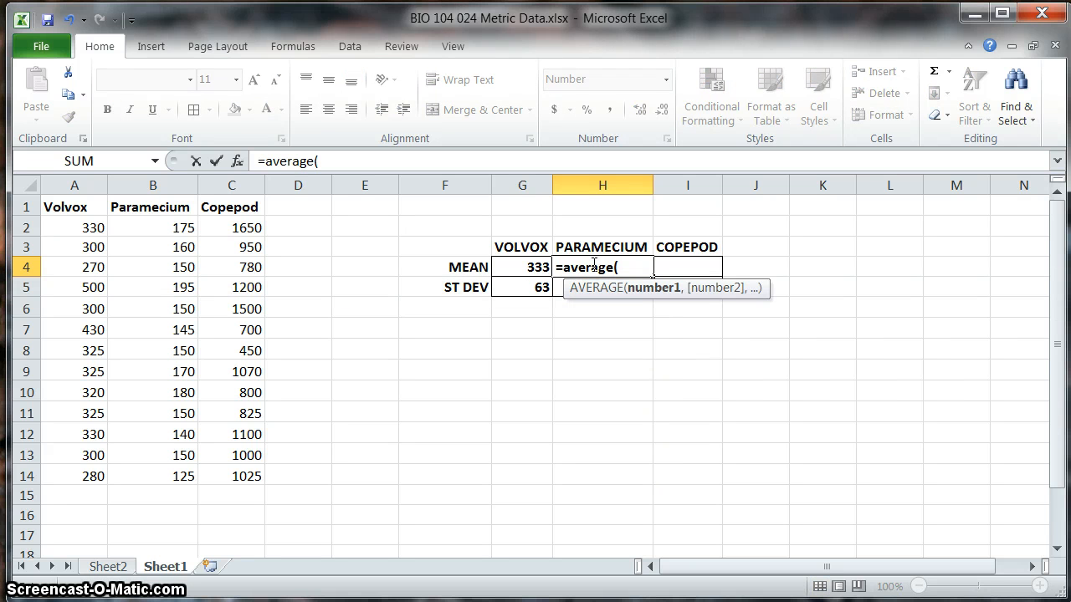
drag(158, 228, 162, 480)
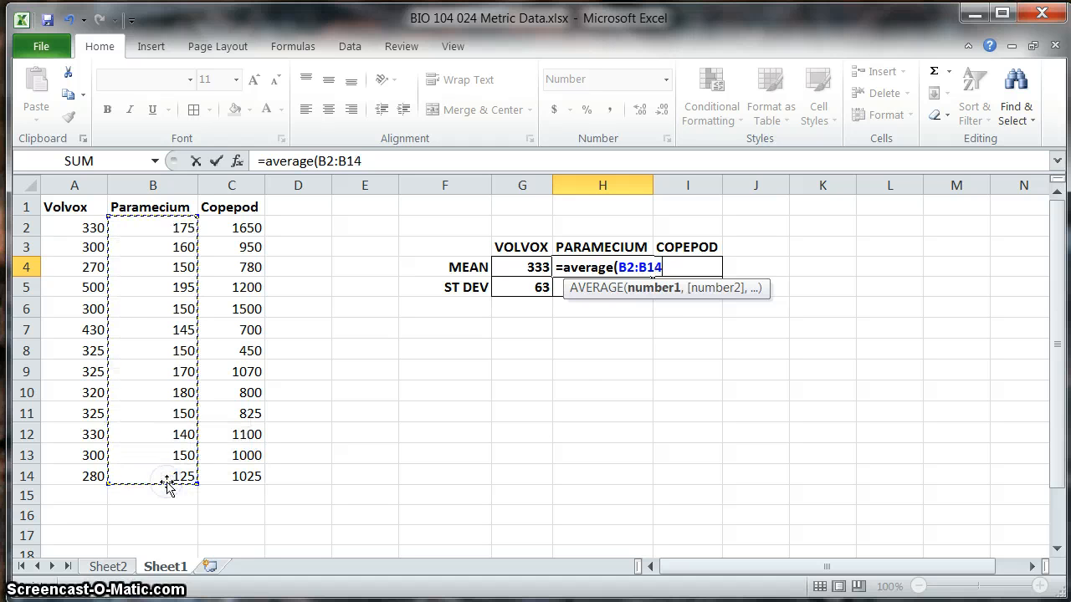
text())
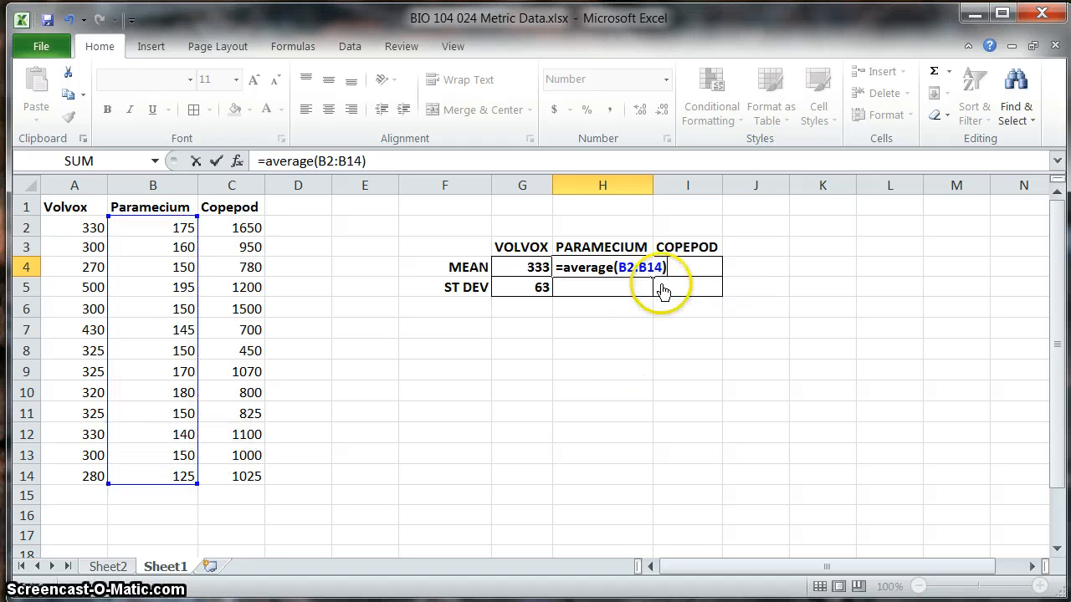
key(Return)
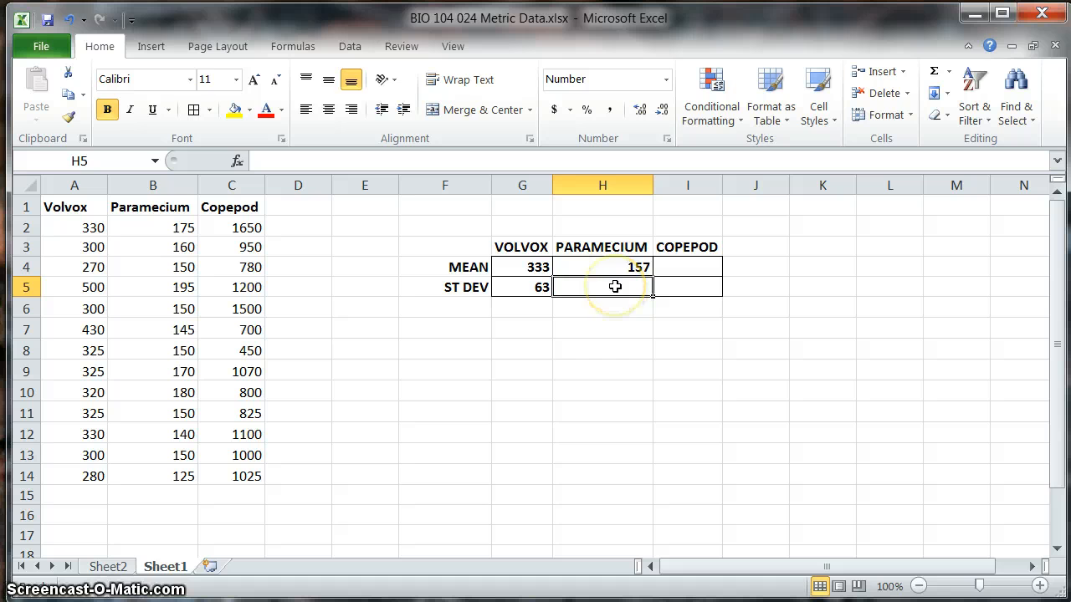
Step: Calculate the Paramecium sample standard deviation in H5 with the formula =stdev.s(B2:B14)
text(=stdc)
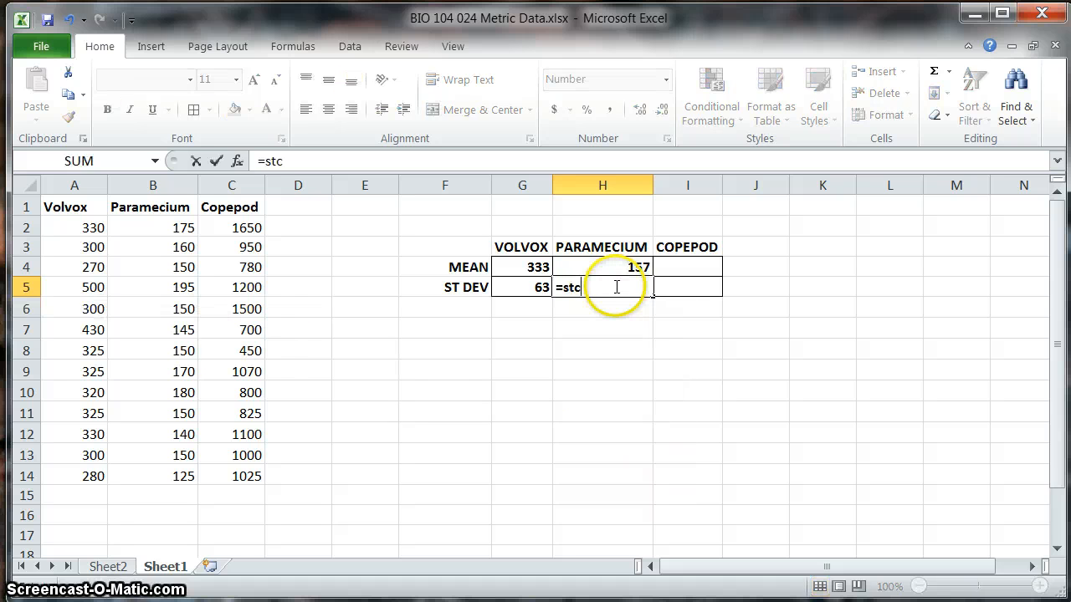
key(BackSpace)
key(BackSpace)
text(dev.s)
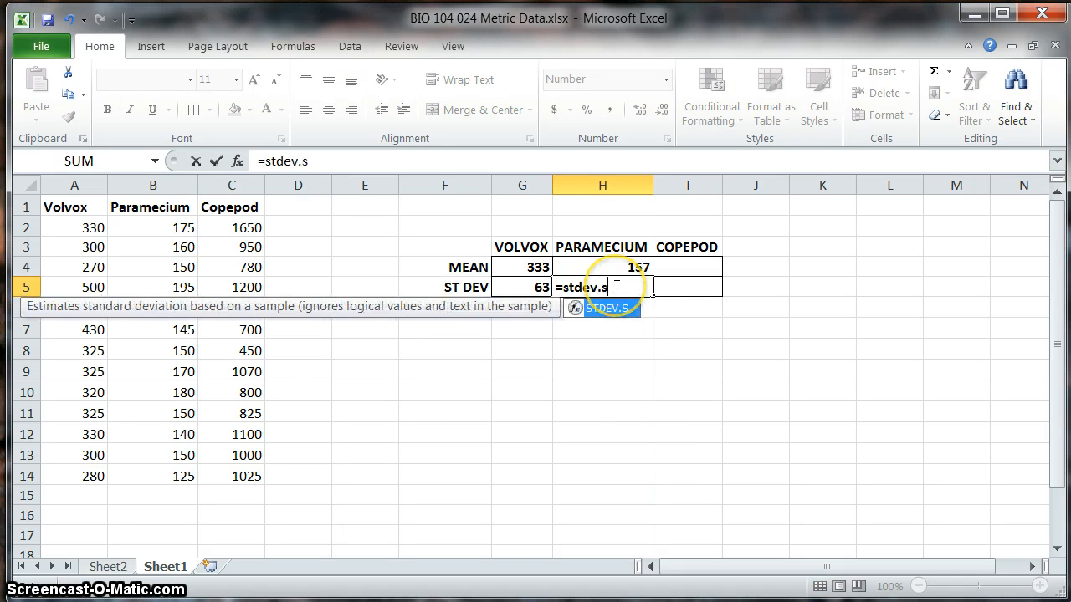
text(()
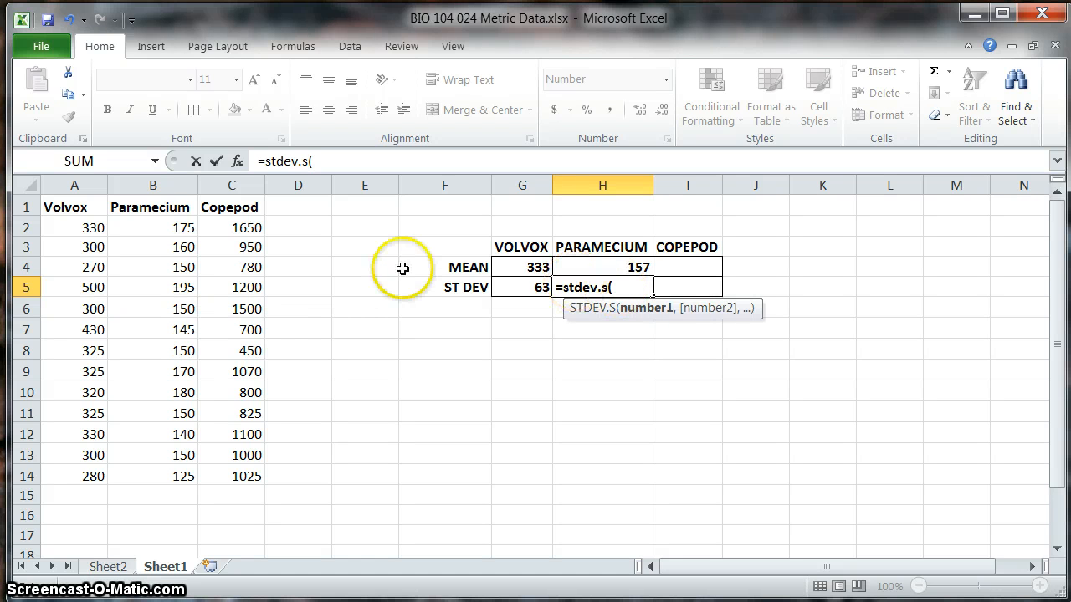
drag(175, 228, 179, 473)
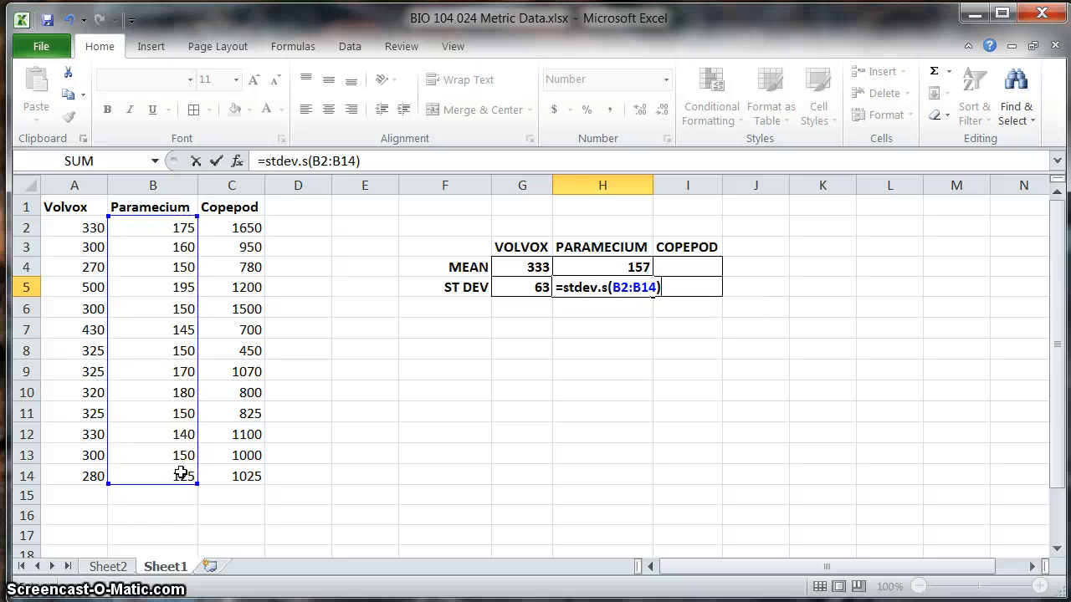
key(Return)
Step: Calculate the Copepod mean in I4 with the formula =average(C2:C14)
click(695, 263)
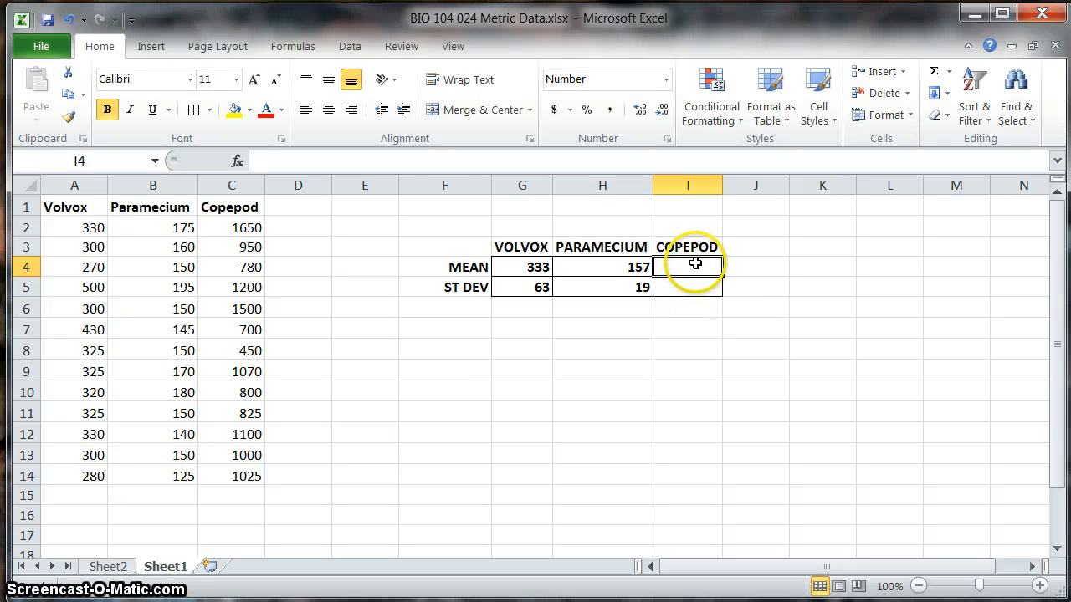
text(=average)
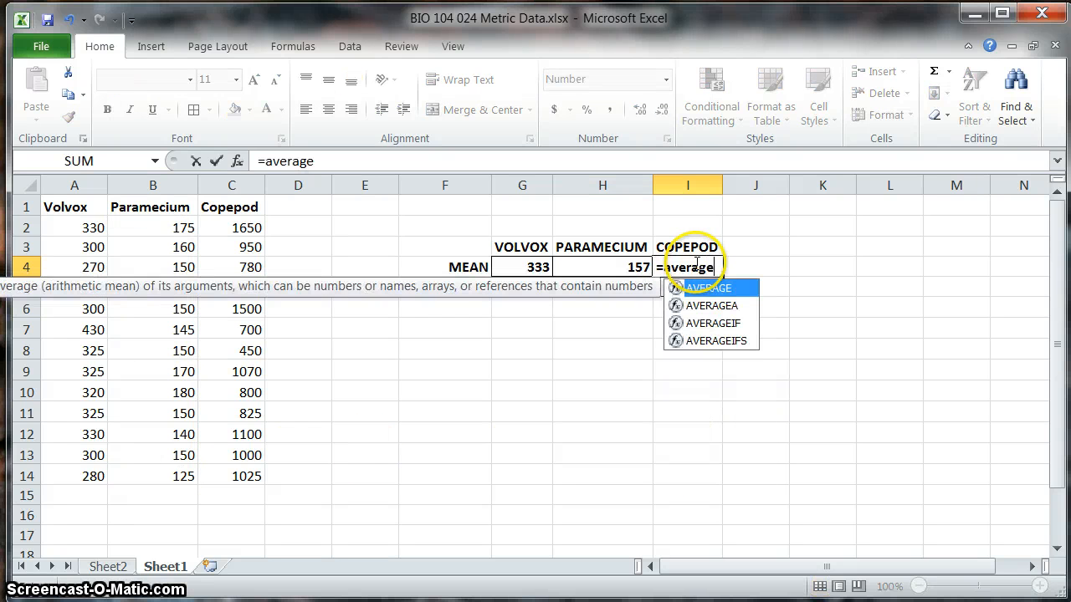
text(()
click(239, 229)
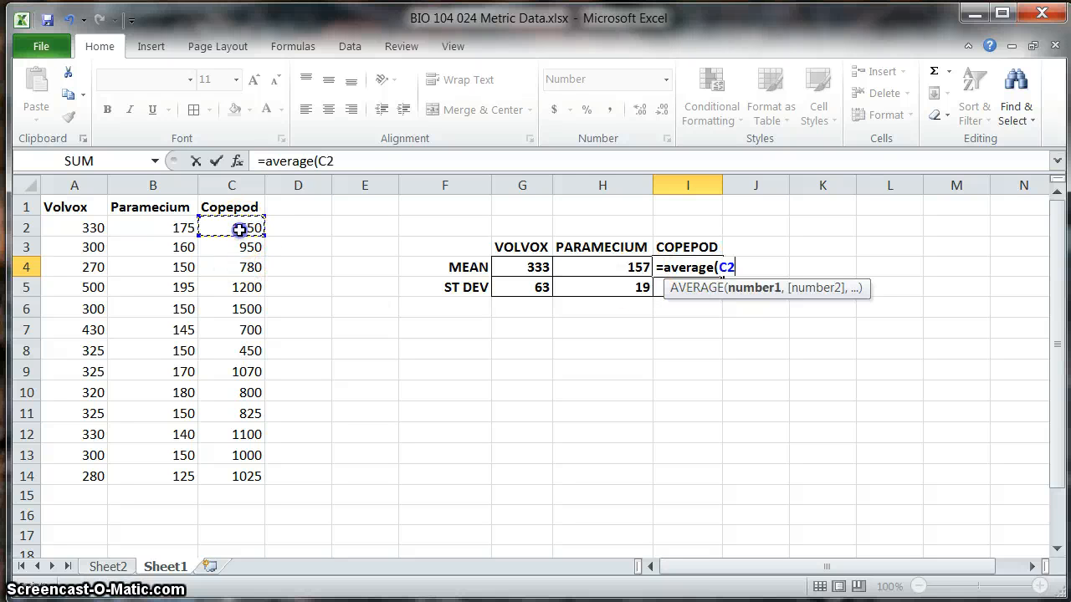
drag(239, 229, 237, 474)
key(Return)
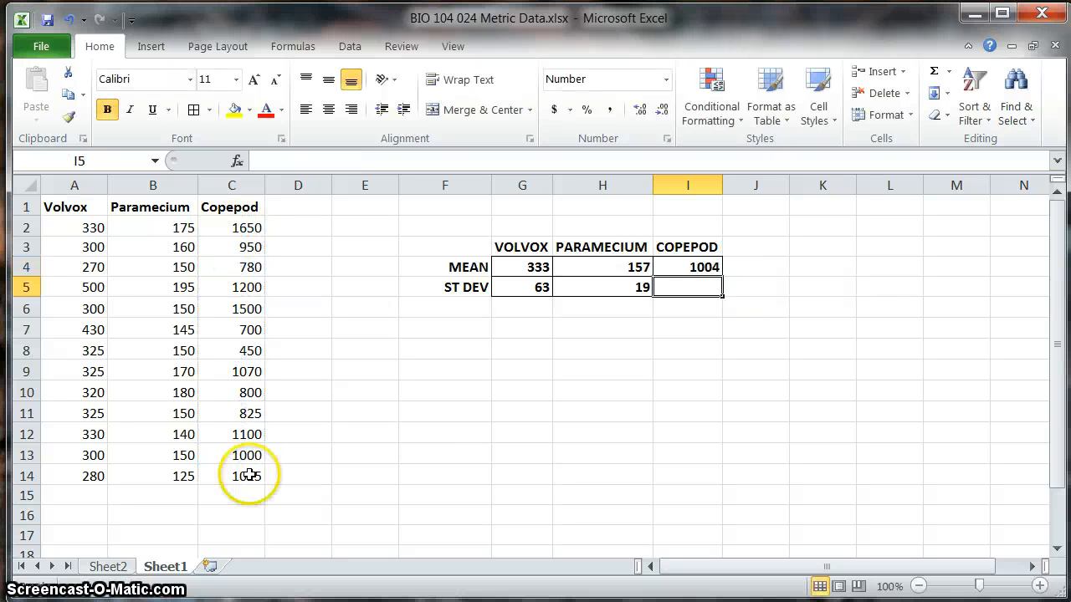
Step: Calculate the Copepod sample standard deviation in I5 with the formula =stdev.s(C2:C14)
text(=s)
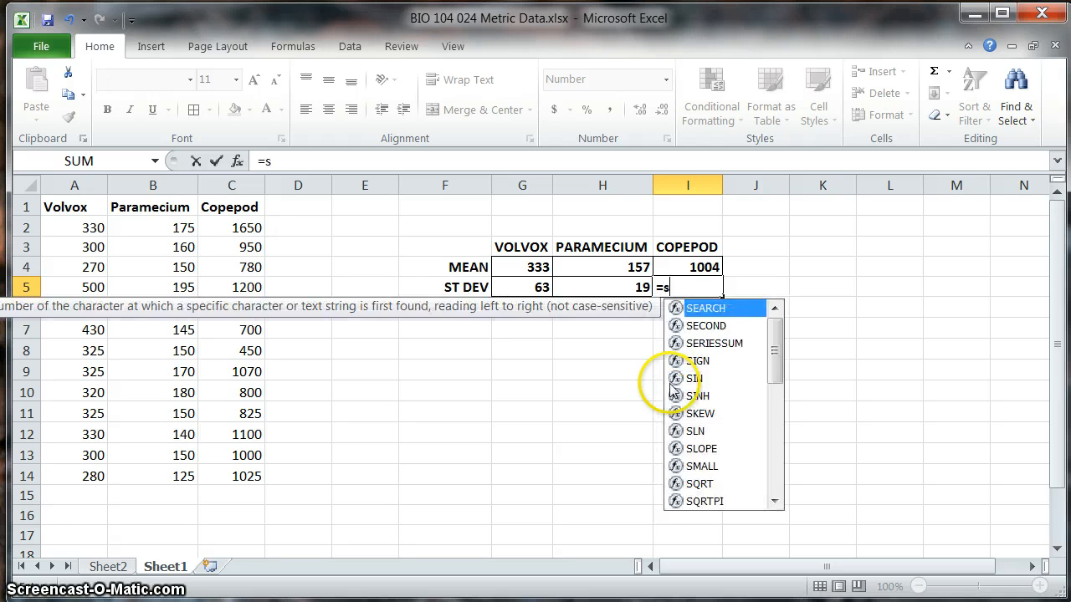
text(tdev.s)
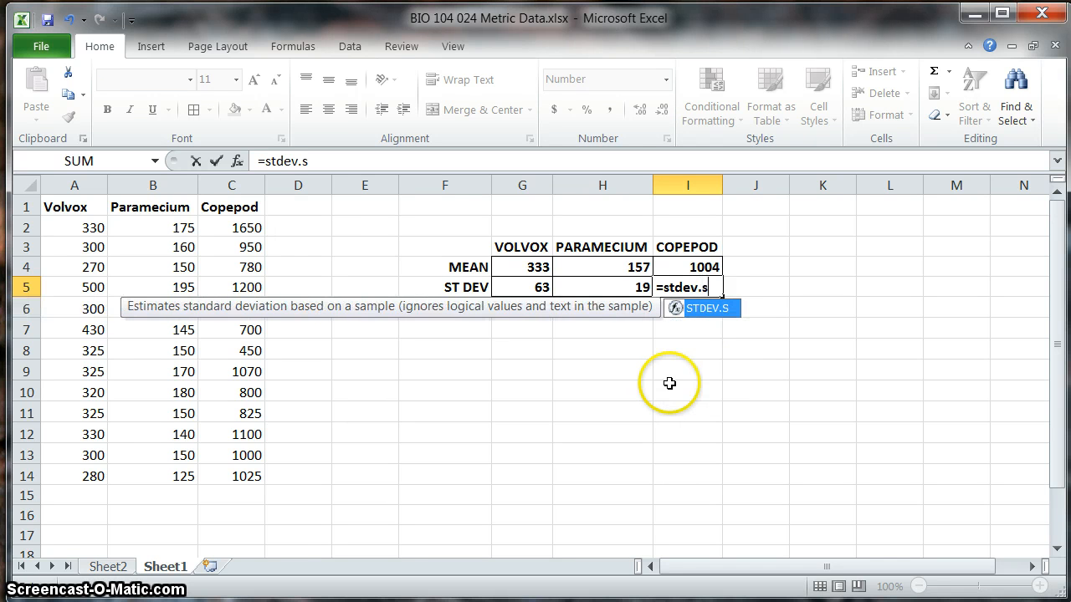
drag(236, 227, 205, 475)
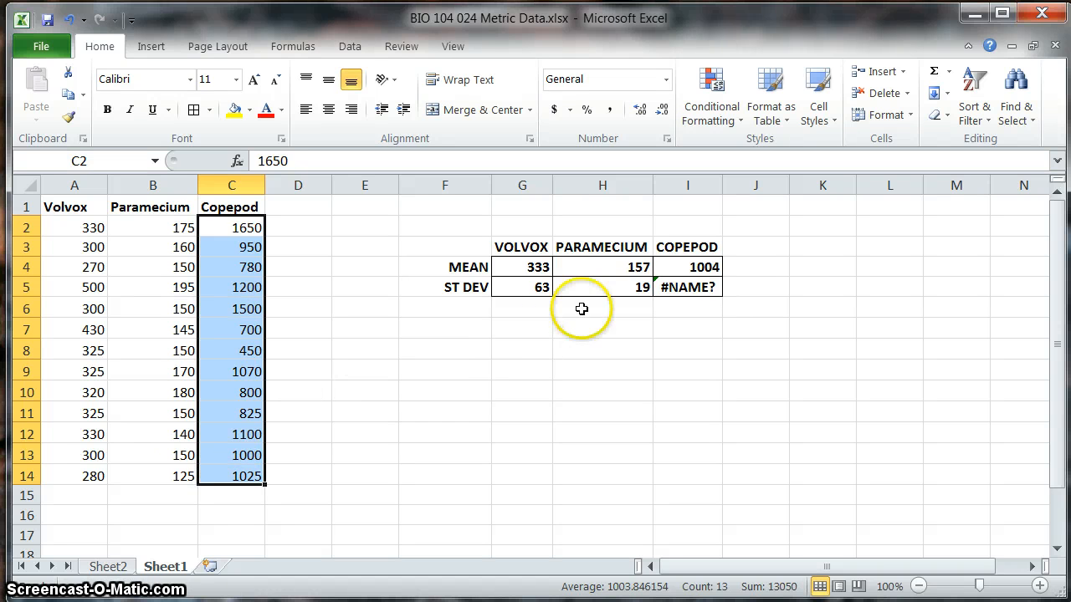
click(705, 293)
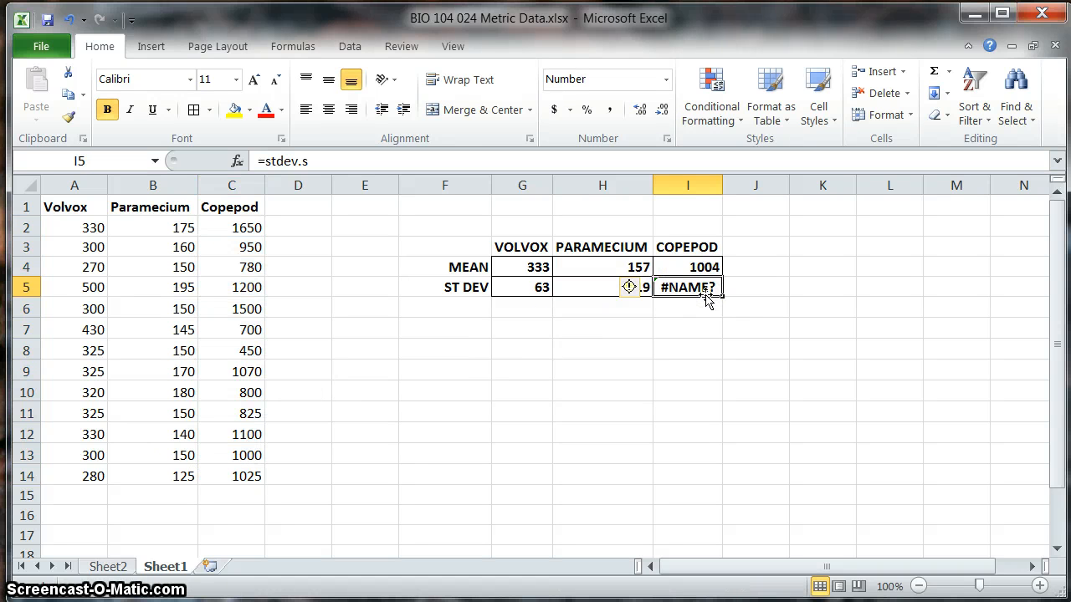
click(334, 159)
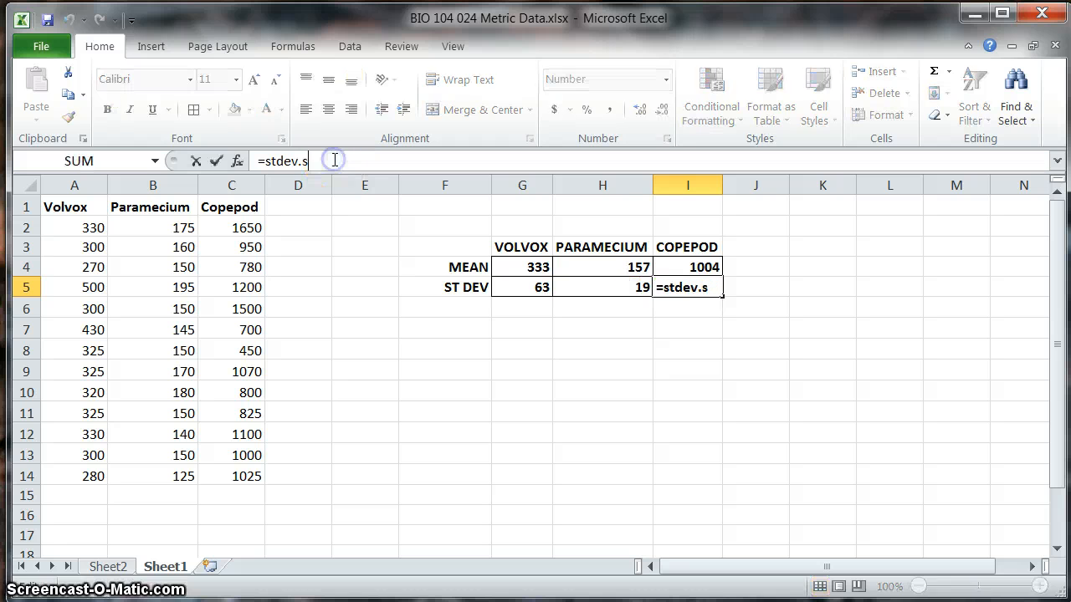
text(()
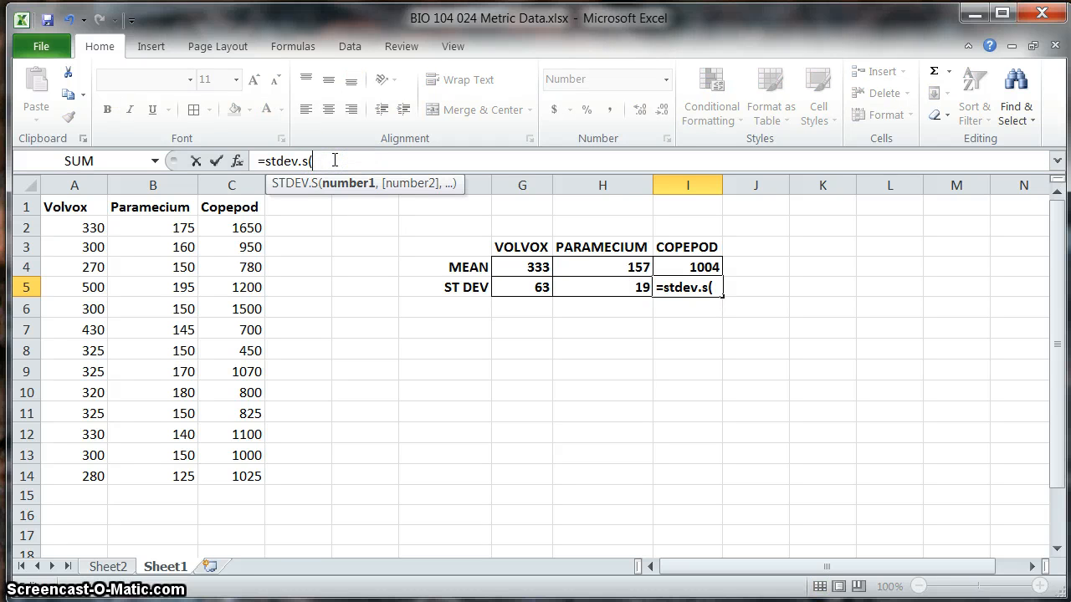
drag(238, 226, 235, 477)
text())
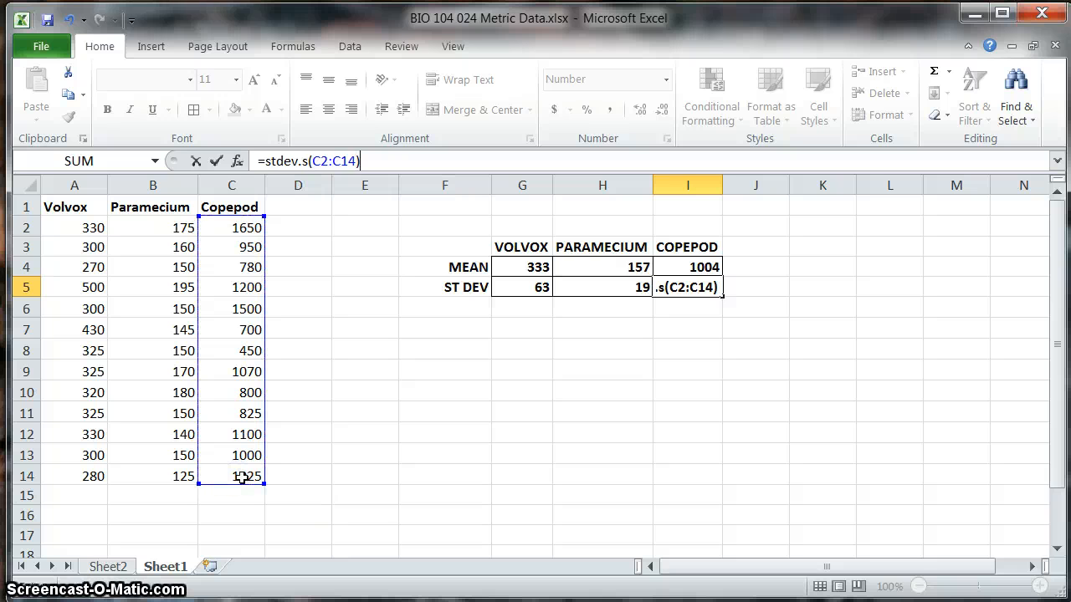
key(Return)
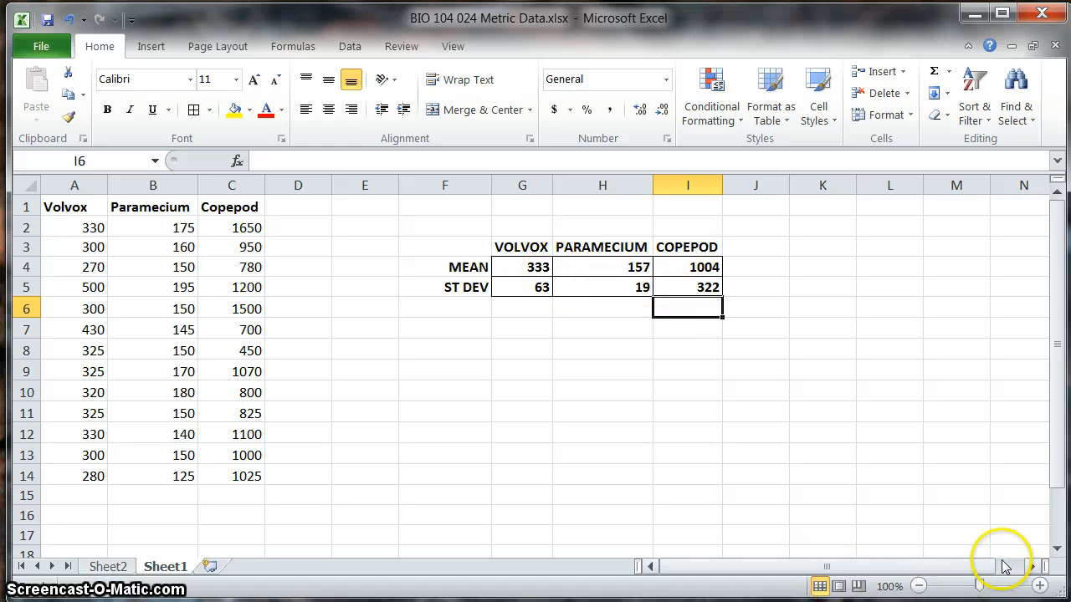
Step: Insert an empty 2-D Clustered Column chart from blank cell K3 and place it beside the summary table, clear of column I
click(1034, 566)
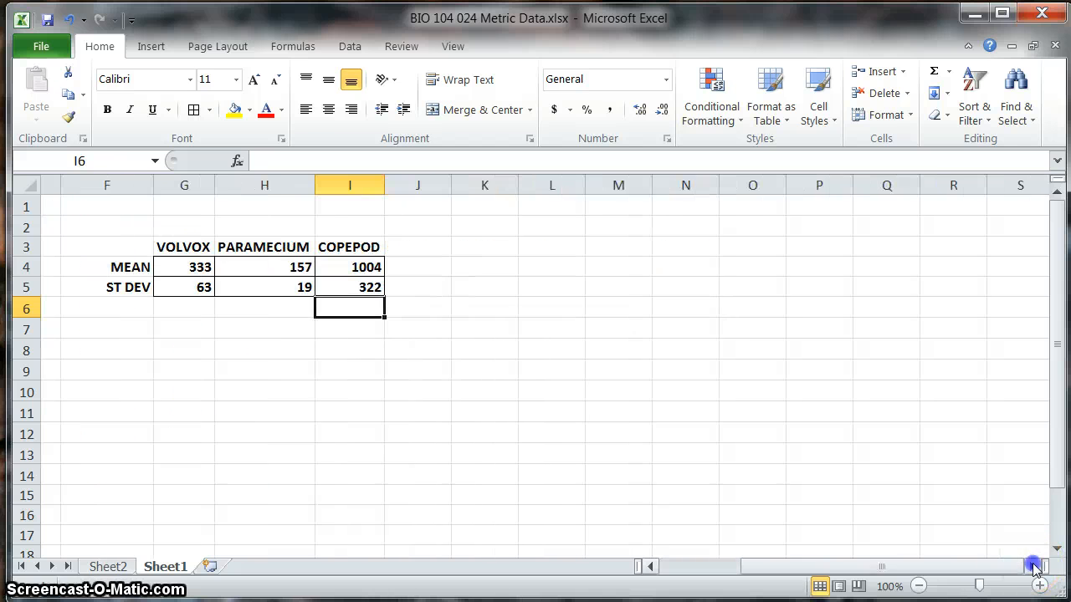
click(1034, 566)
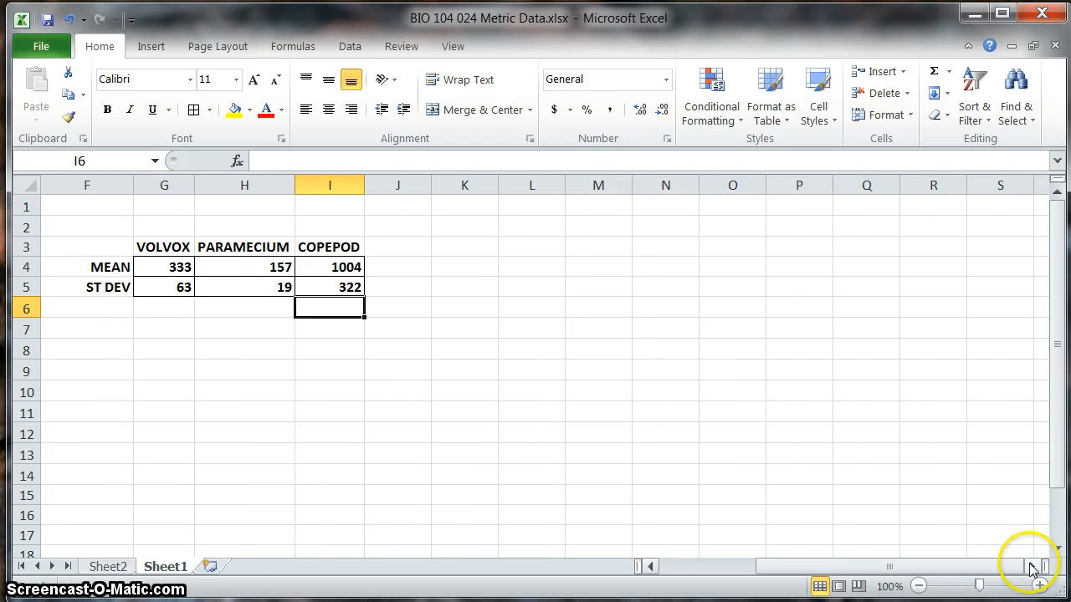
click(467, 249)
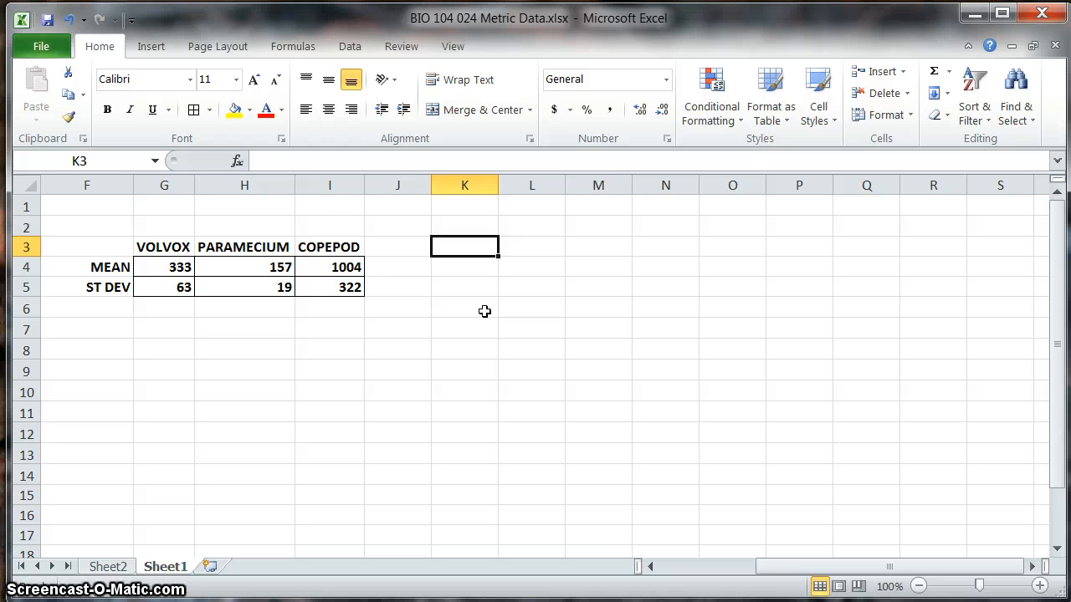
click(148, 48)
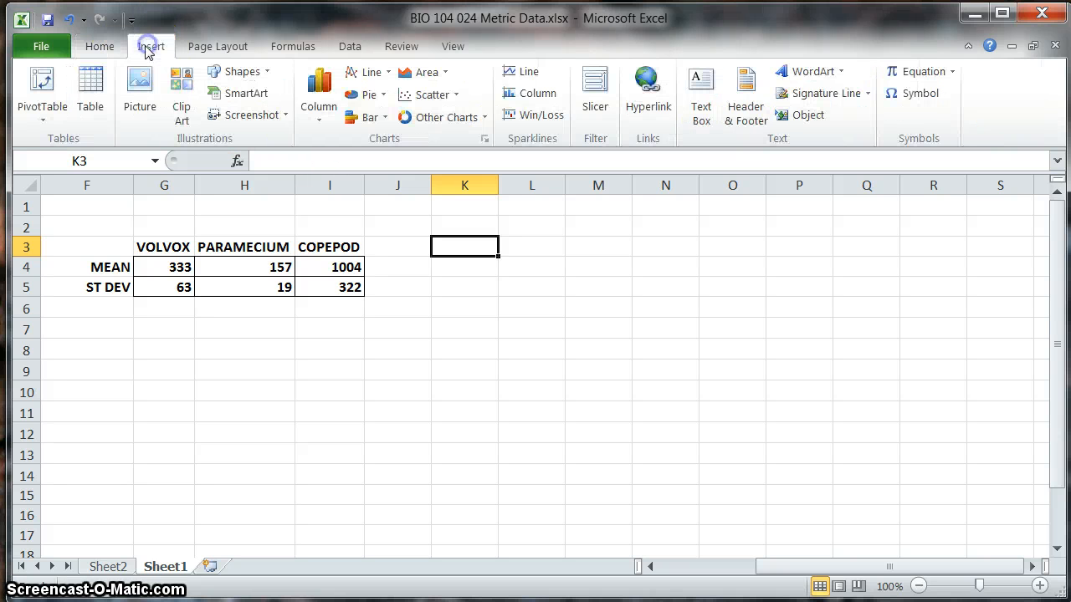
click(319, 126)
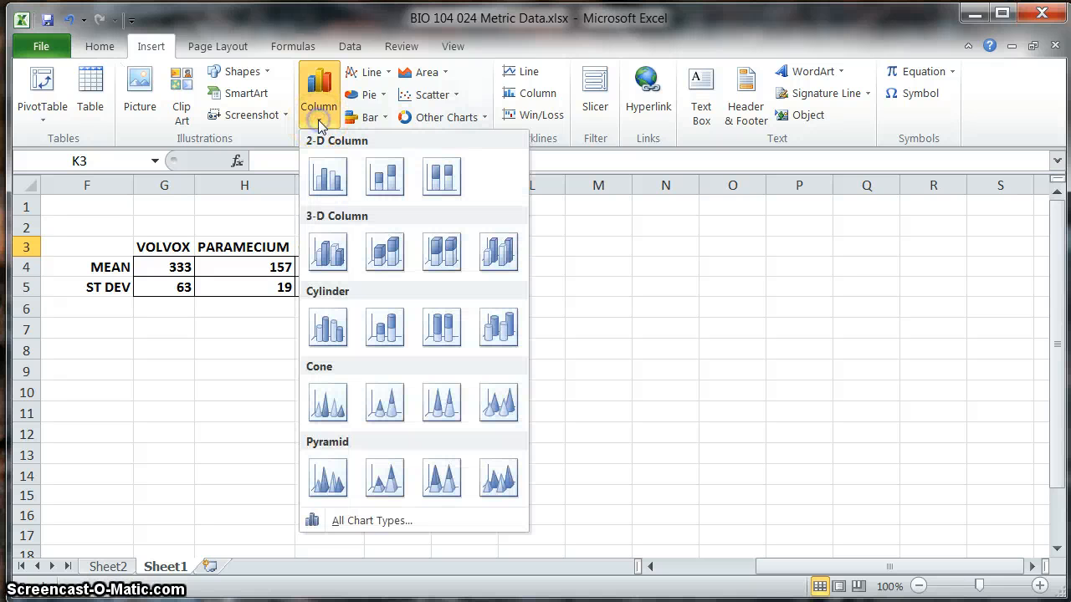
click(333, 180)
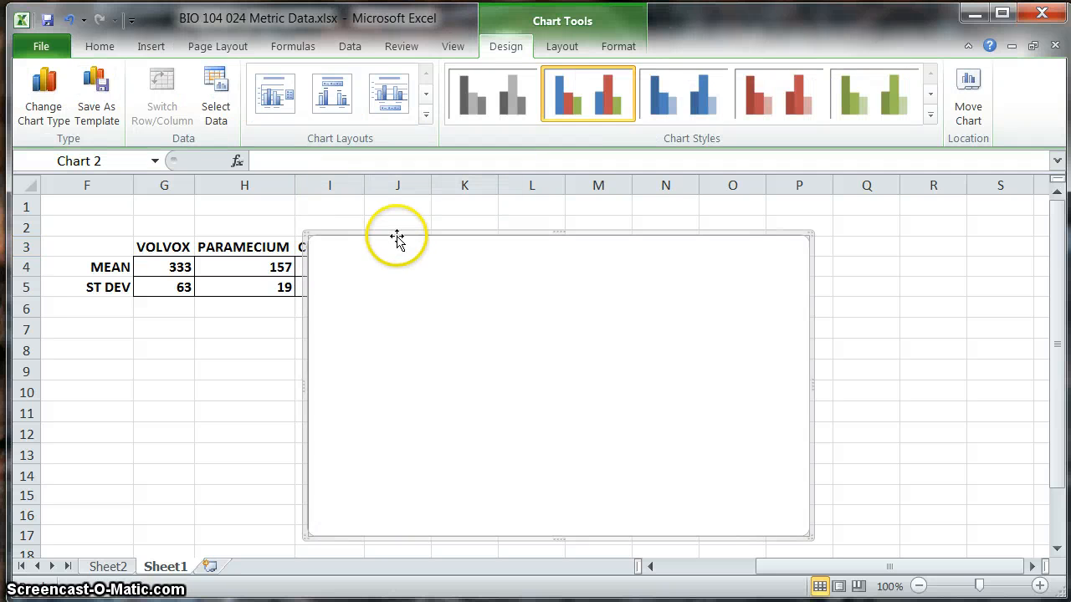
drag(396, 235, 493, 225)
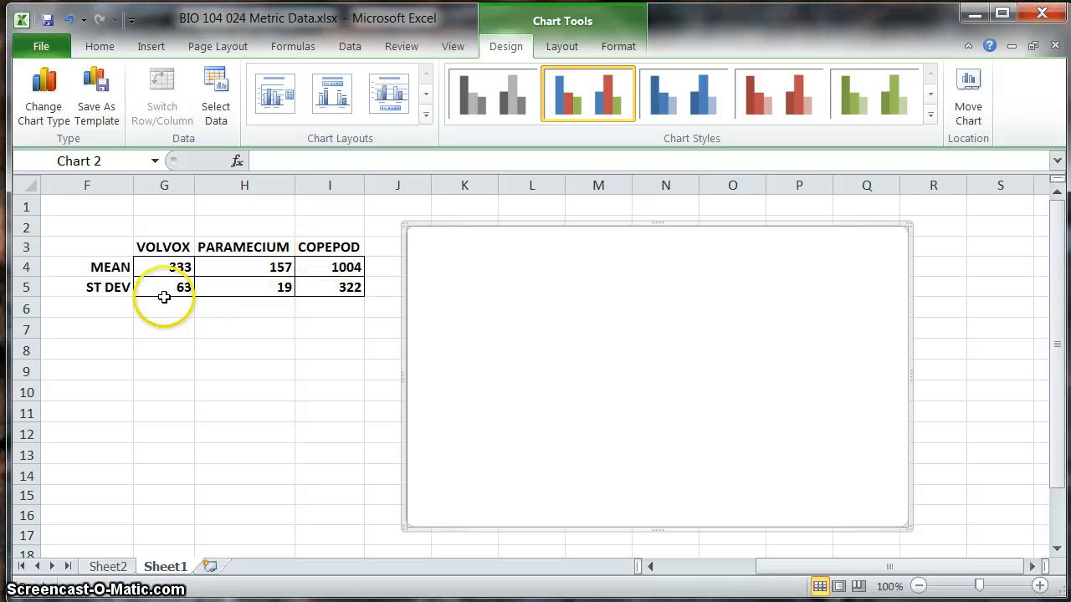
Step: Copy the three mean values in G4:I4 and paste them into the empty clustered column chart
drag(152, 267, 315, 265)
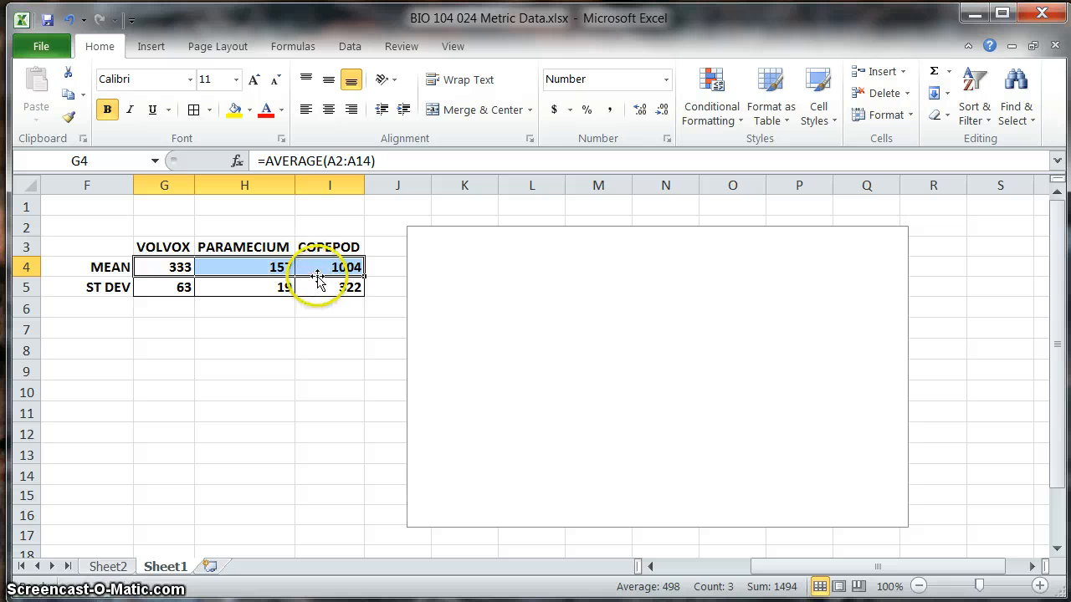
right_click(320, 267)
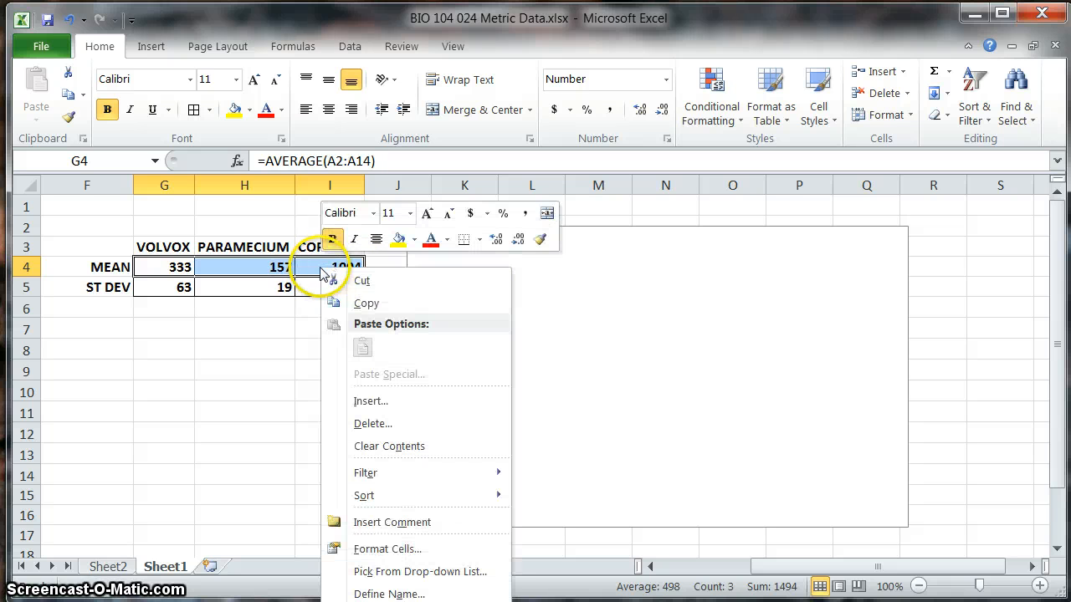
click(366, 305)
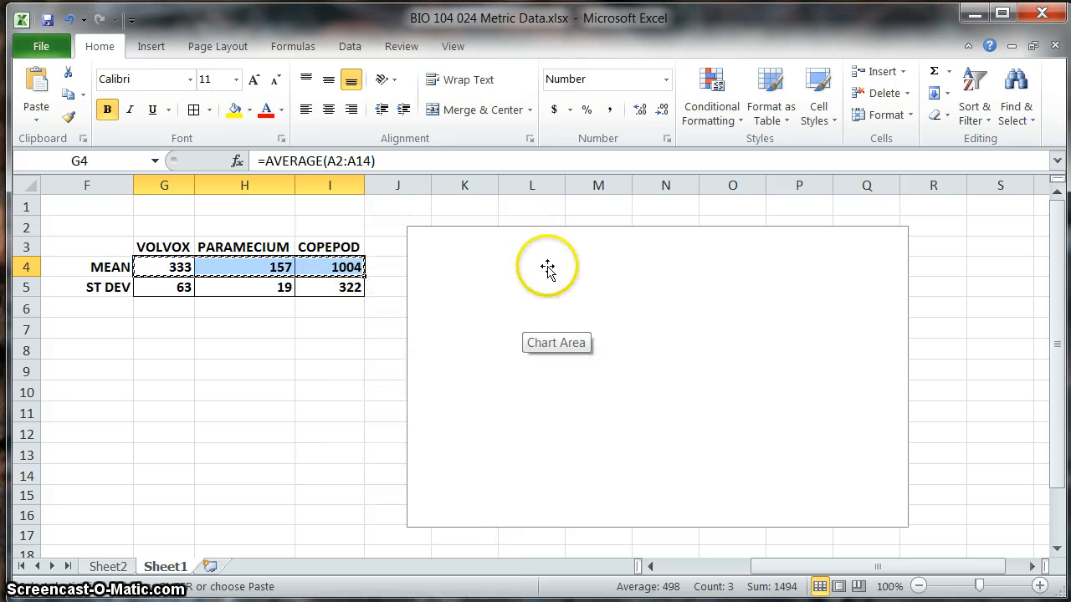
right_click(585, 324)
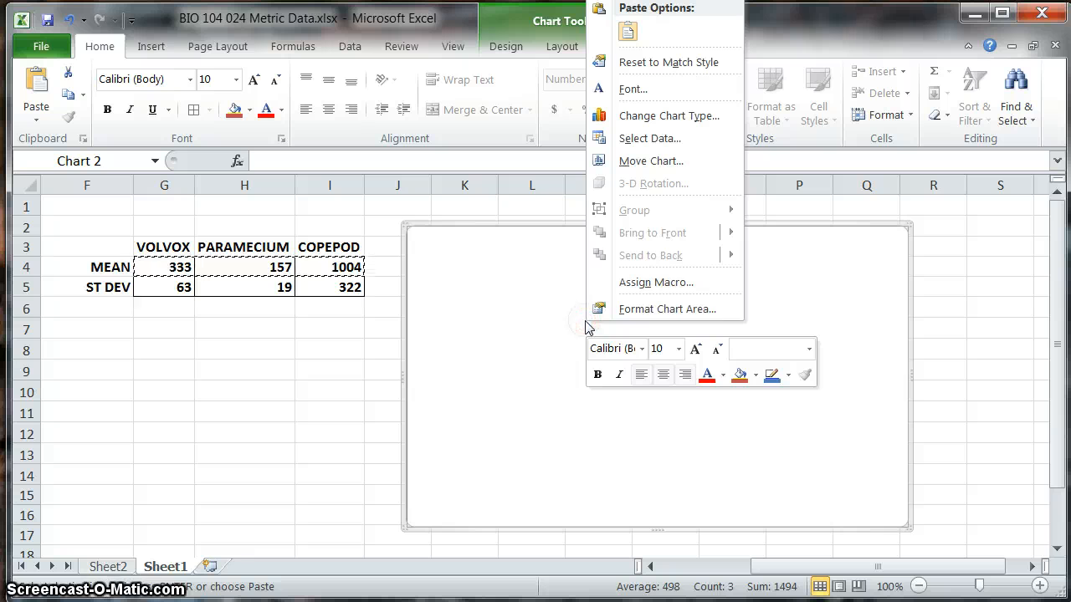
click(629, 33)
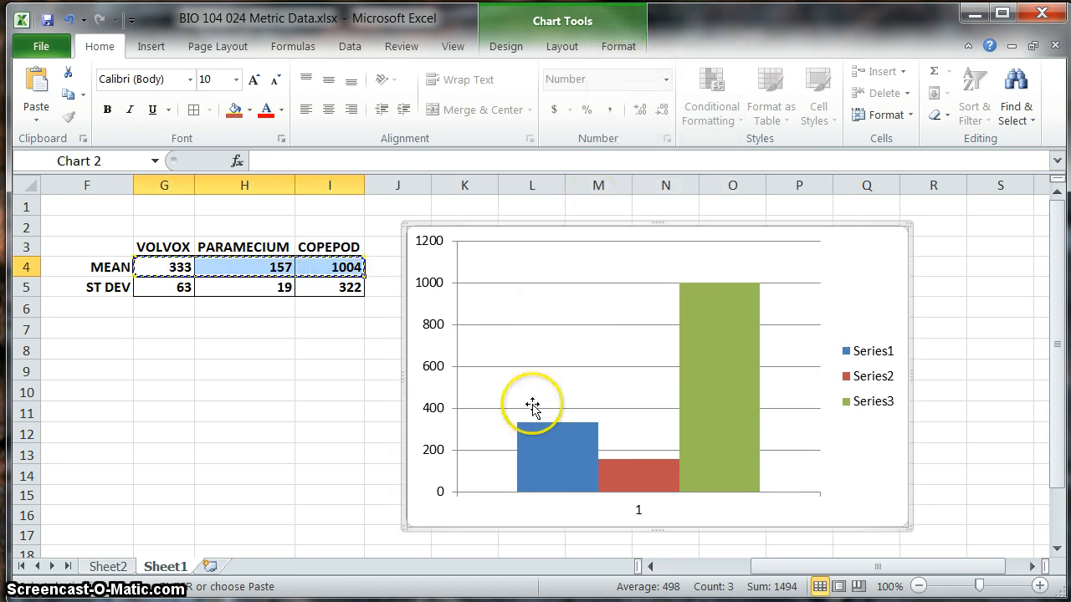
Step: Compare the chart's columns and legend entries with the mean values in the summary table
mouse_move(551, 462)
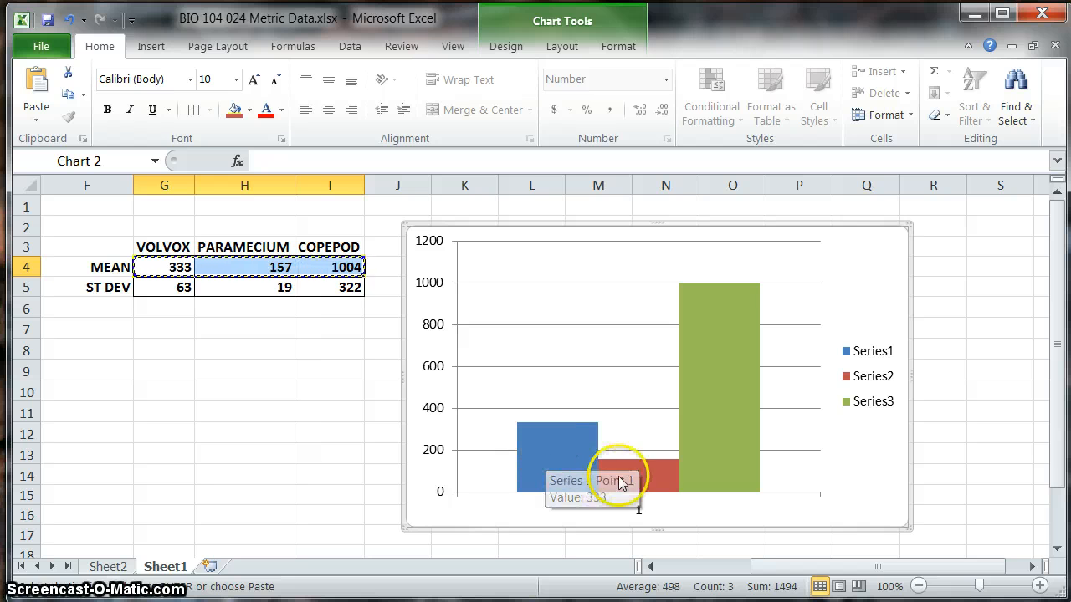
mouse_move(652, 472)
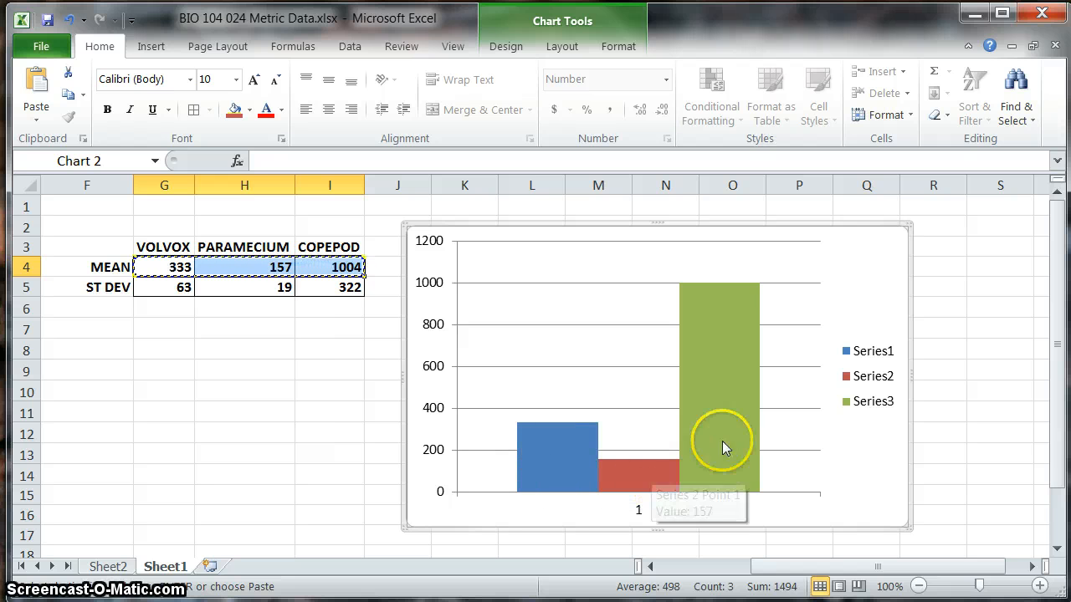
mouse_move(576, 428)
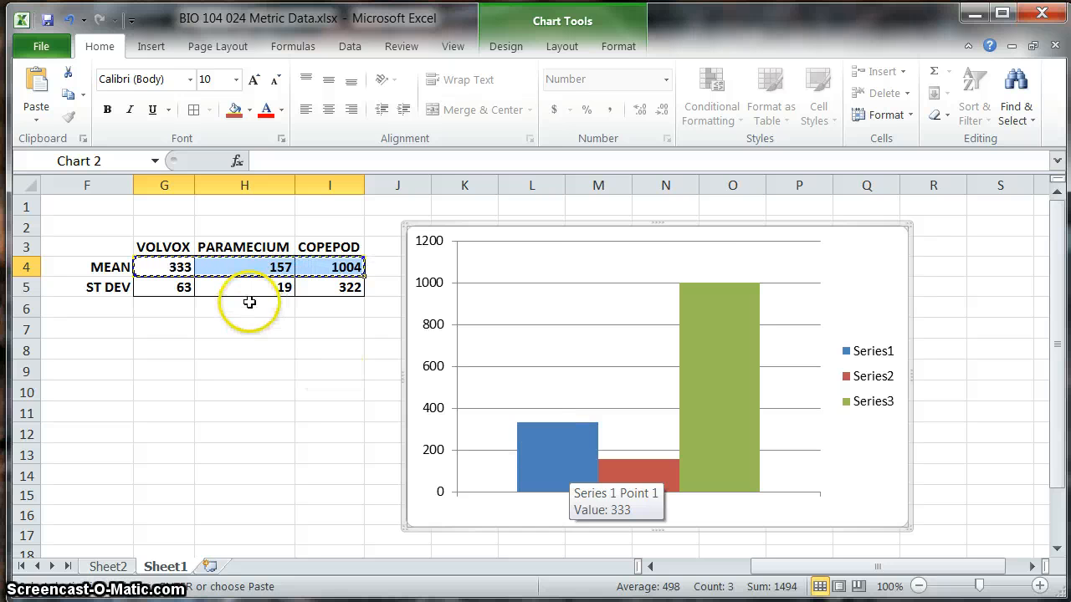
click(182, 261)
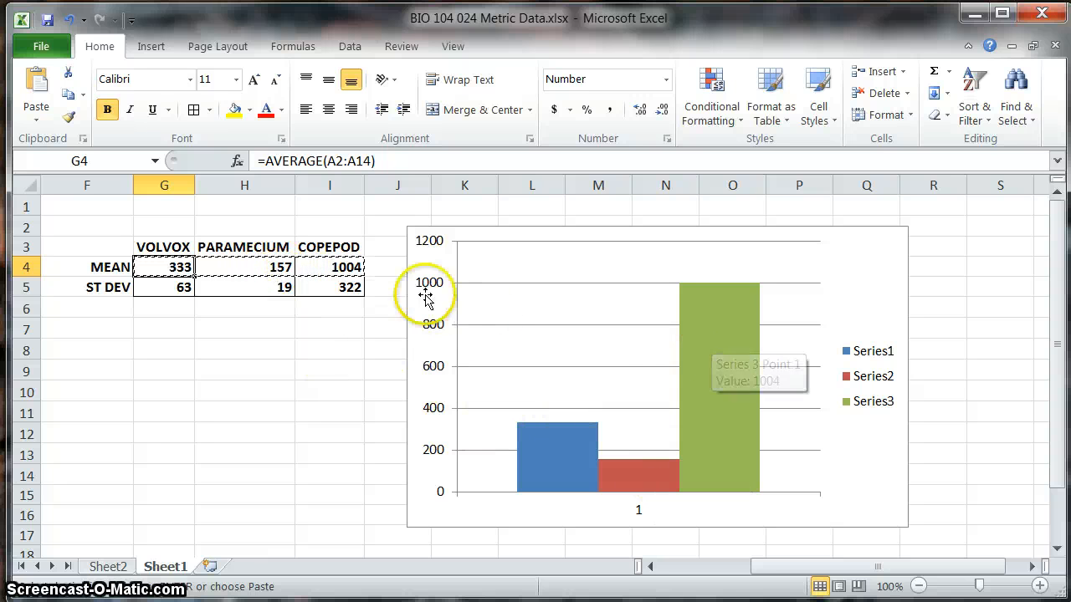
click(338, 266)
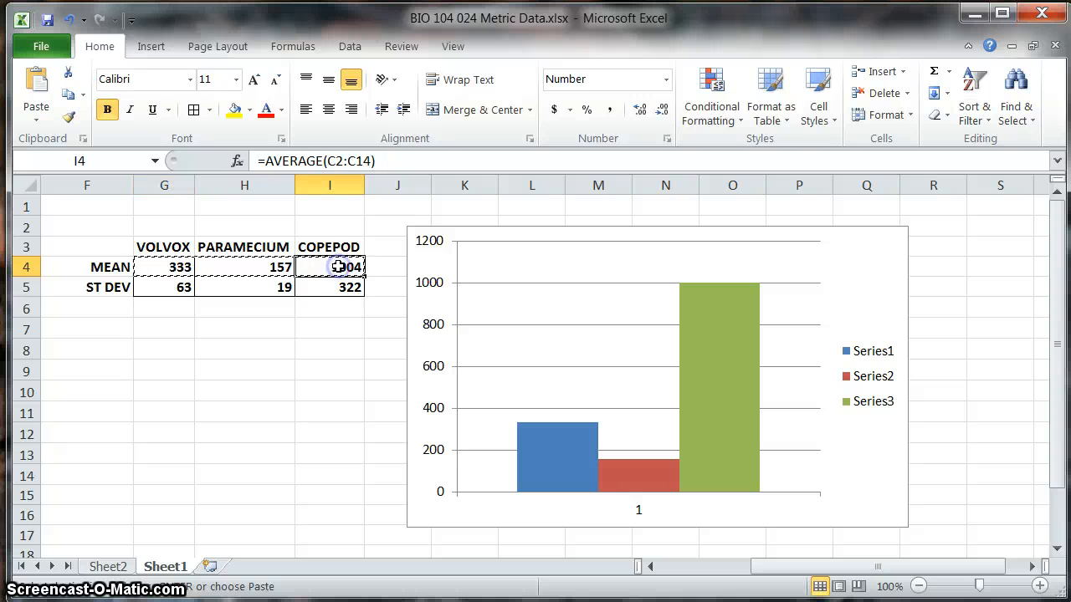
click(889, 477)
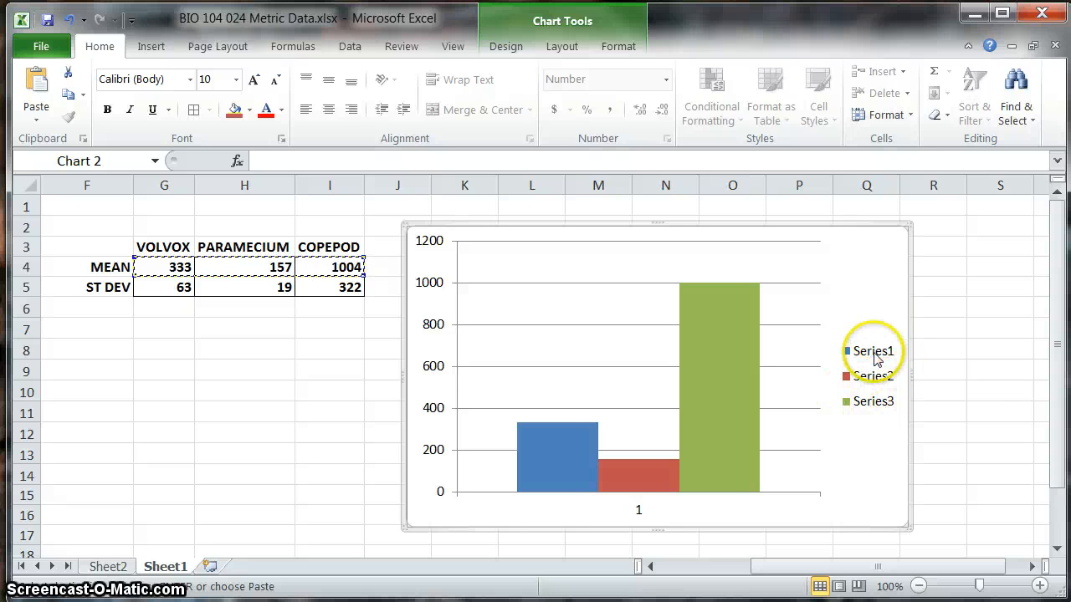
click(873, 382)
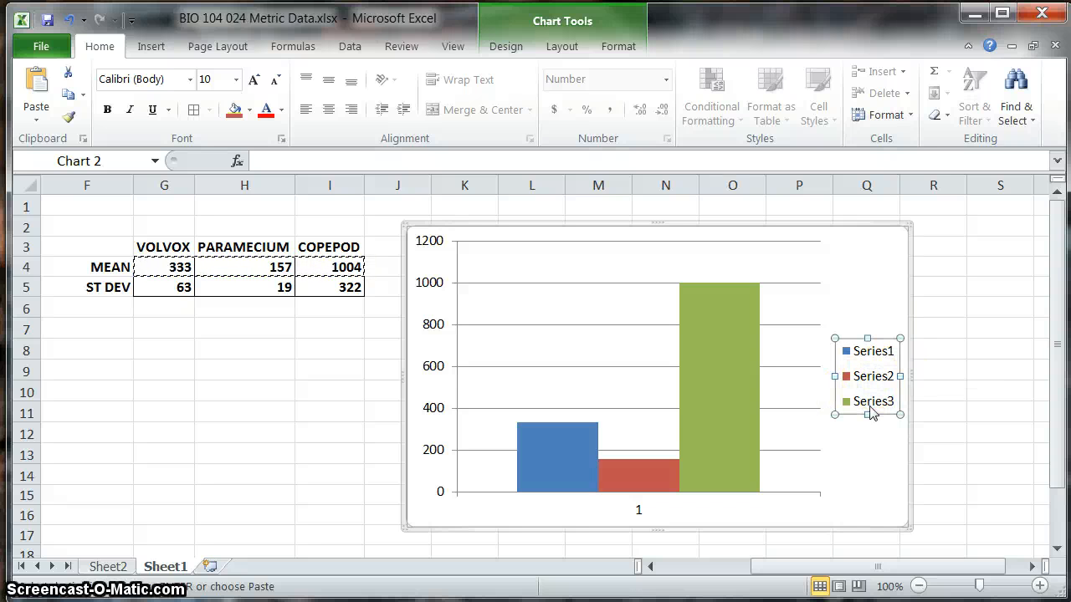
Step: Rename the chart's first data series, Series1, as Volvox through its data source settings
click(557, 456)
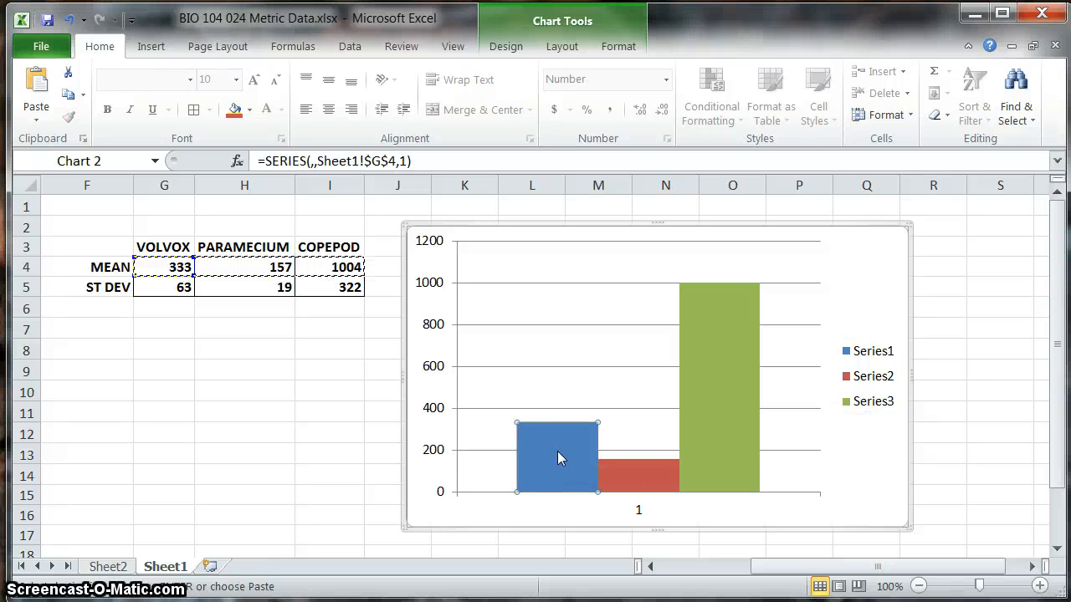
right_click(558, 453)
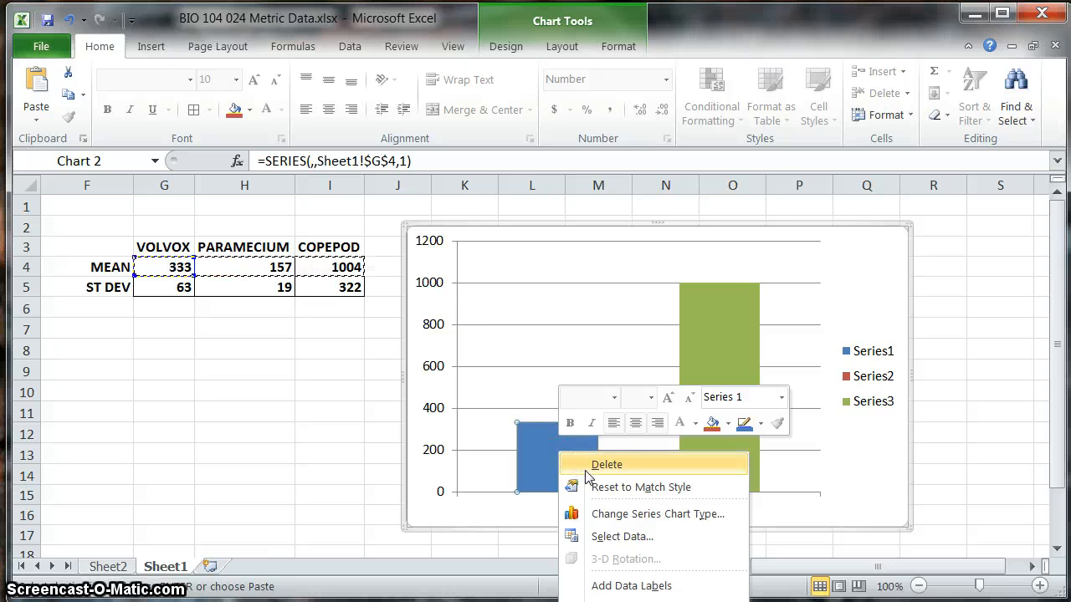
click(619, 536)
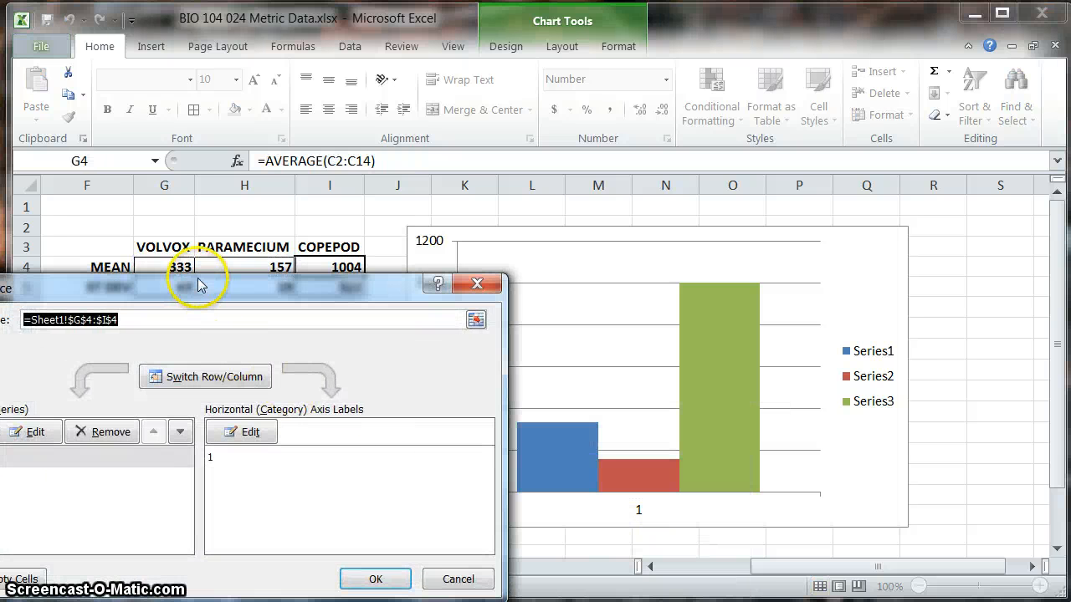
drag(209, 287, 373, 43)
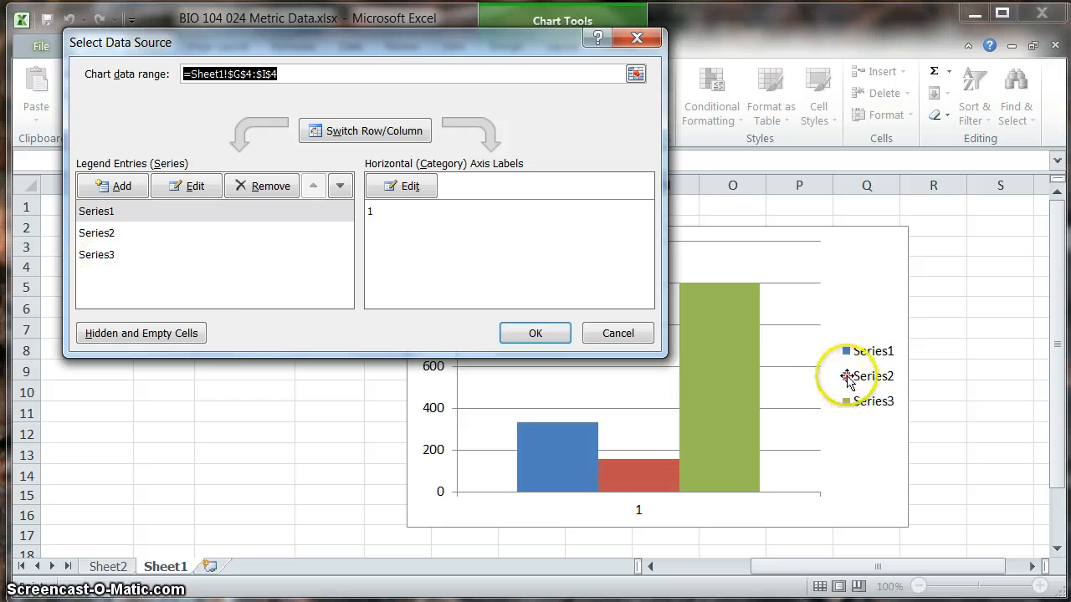
click(106, 215)
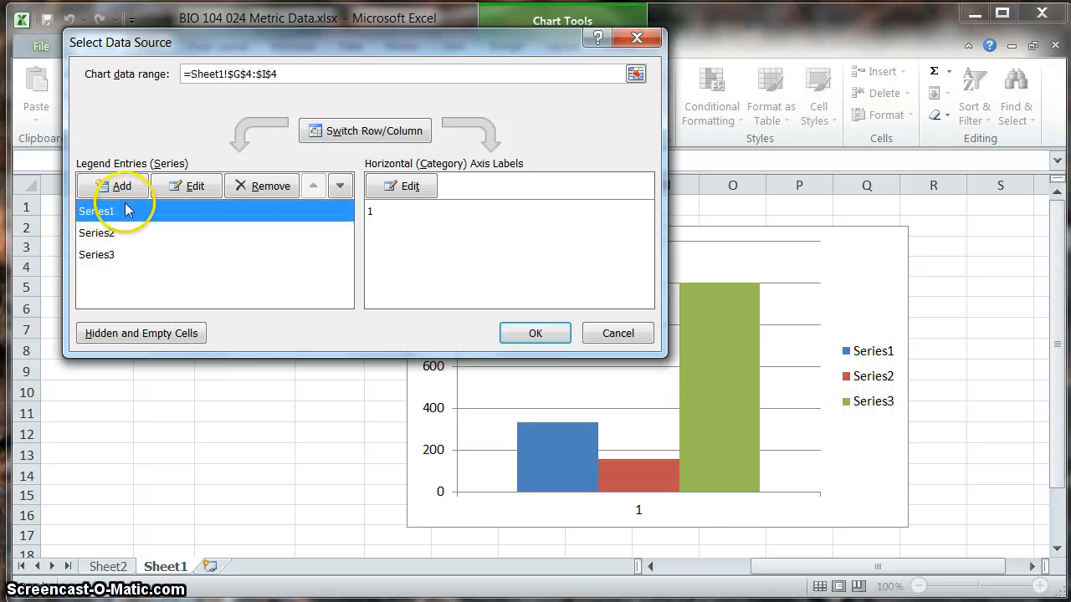
click(190, 186)
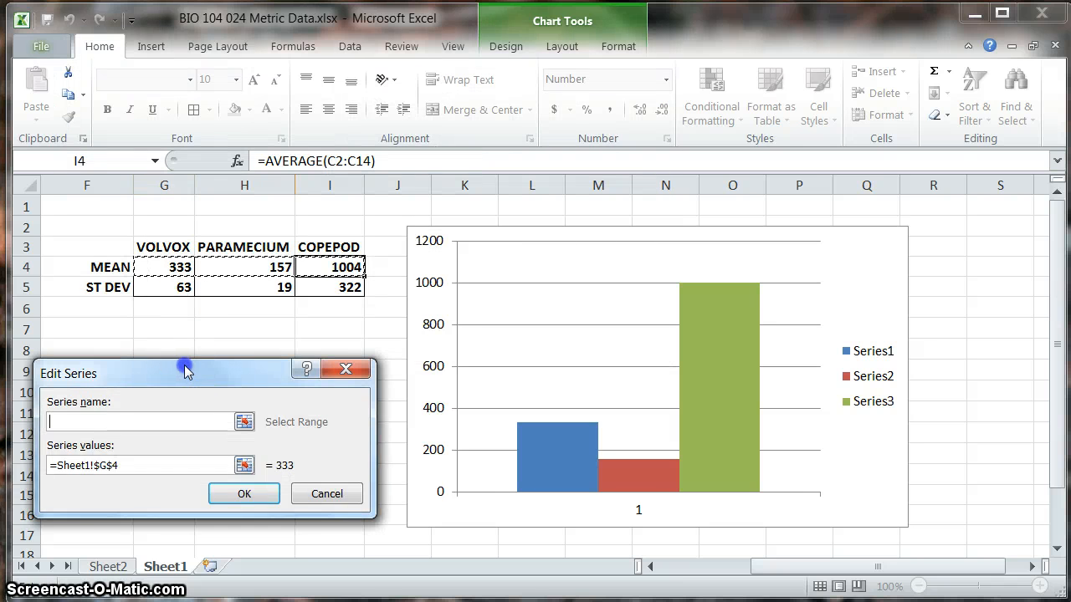
drag(183, 373, 219, 347)
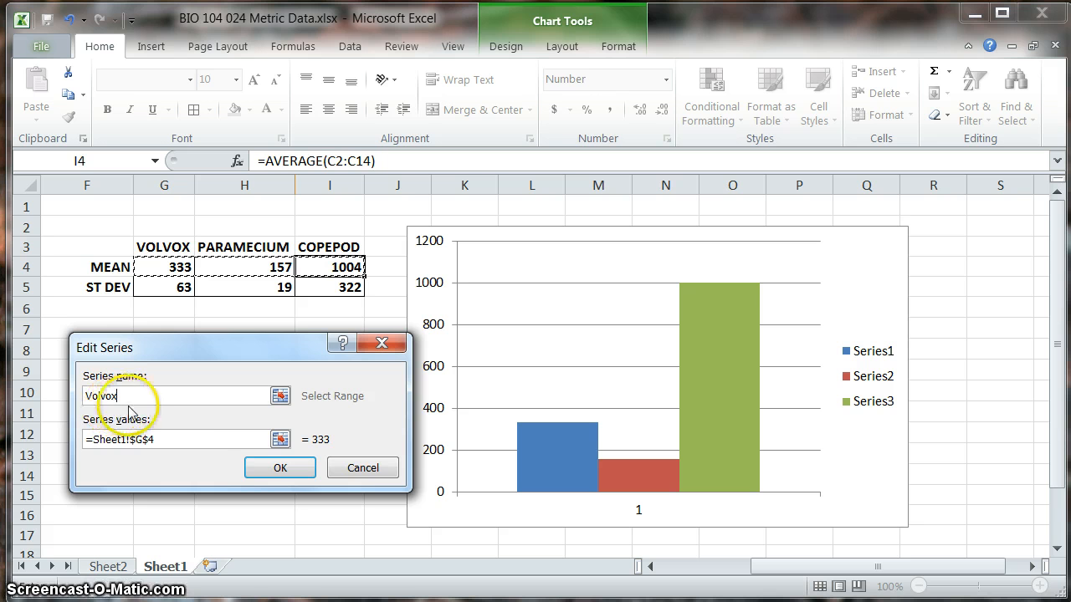
click(253, 469)
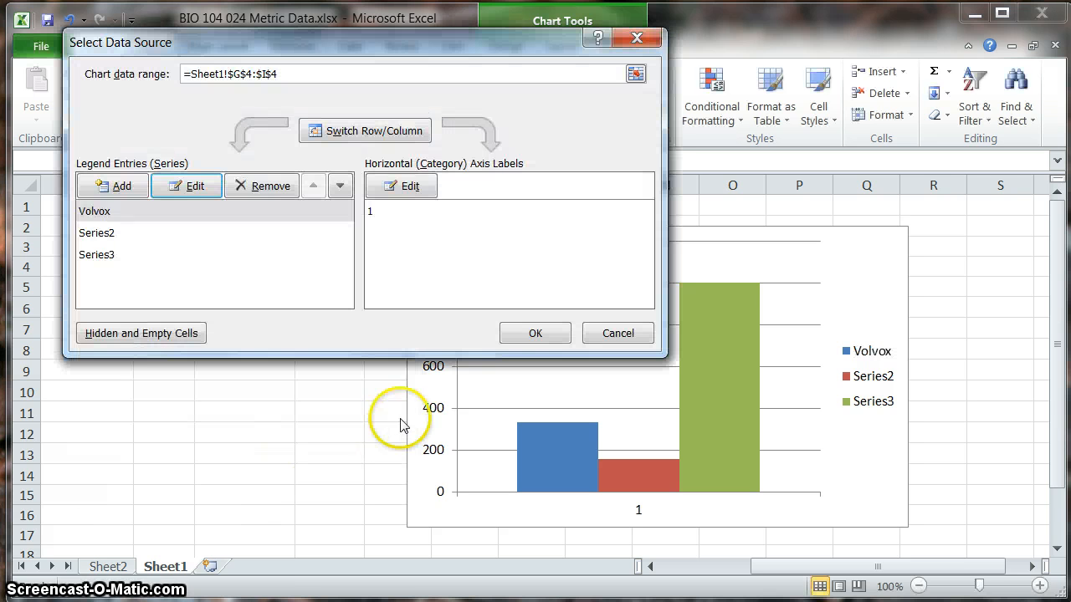
click(535, 332)
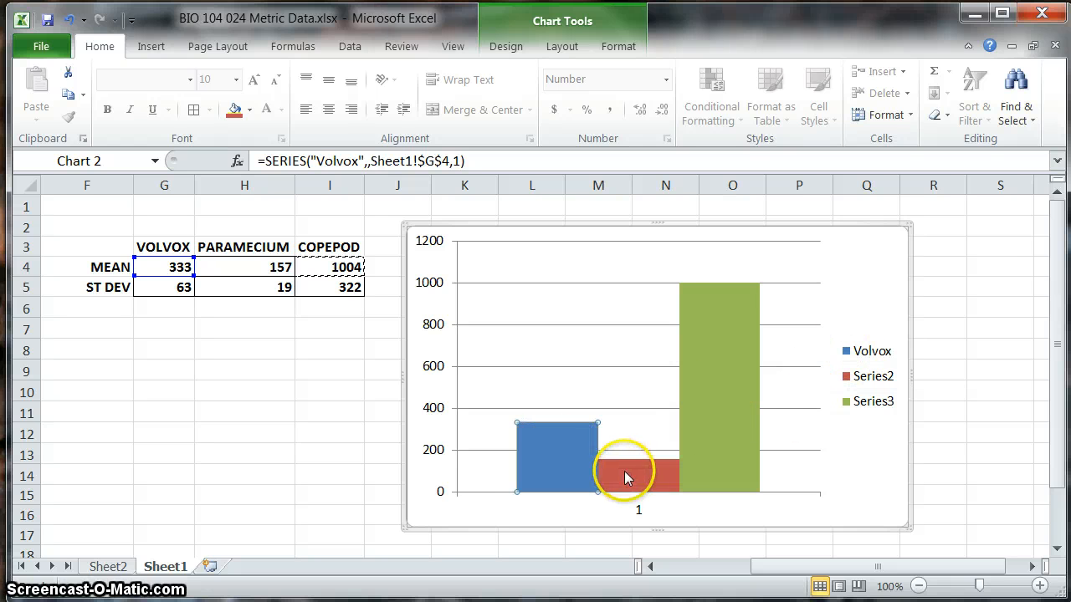
Step: Name the chart's second data series, Series2, by referencing the PARAMECIUM heading in cell H3
mouse_move(631, 477)
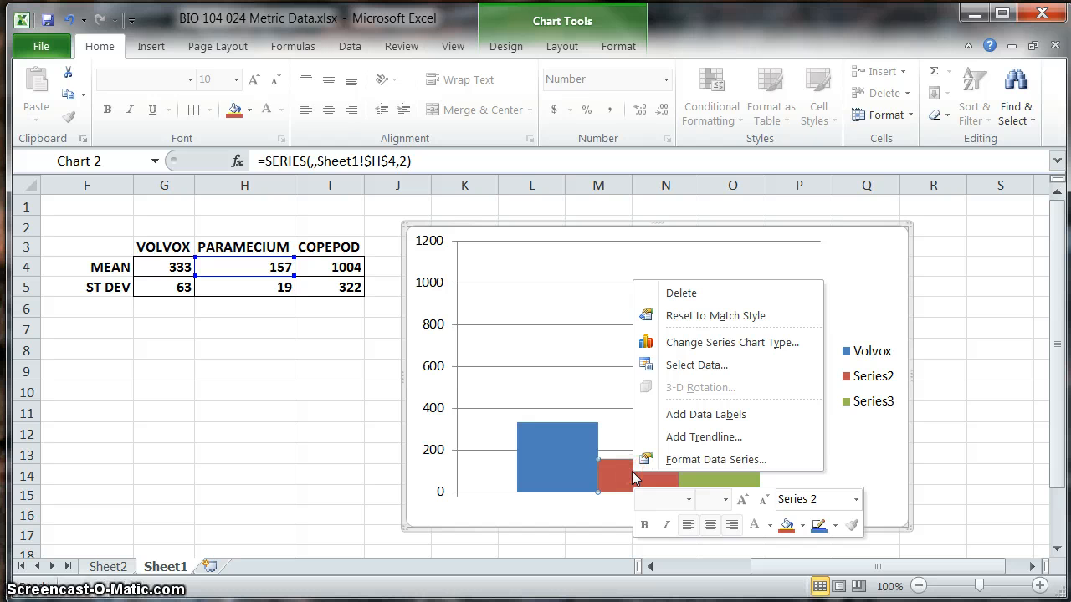
click(709, 367)
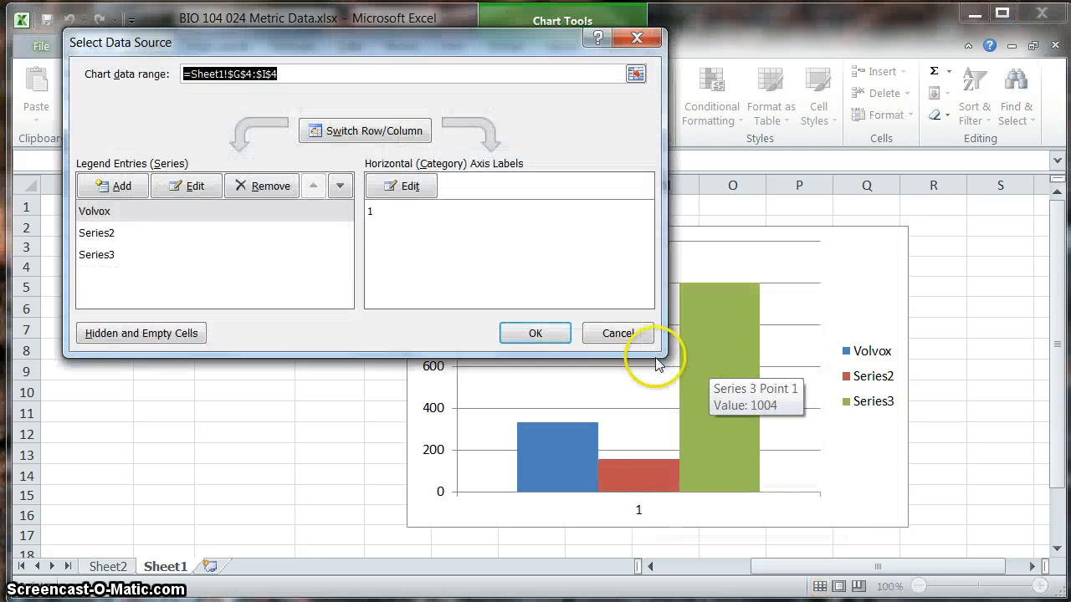
click(98, 239)
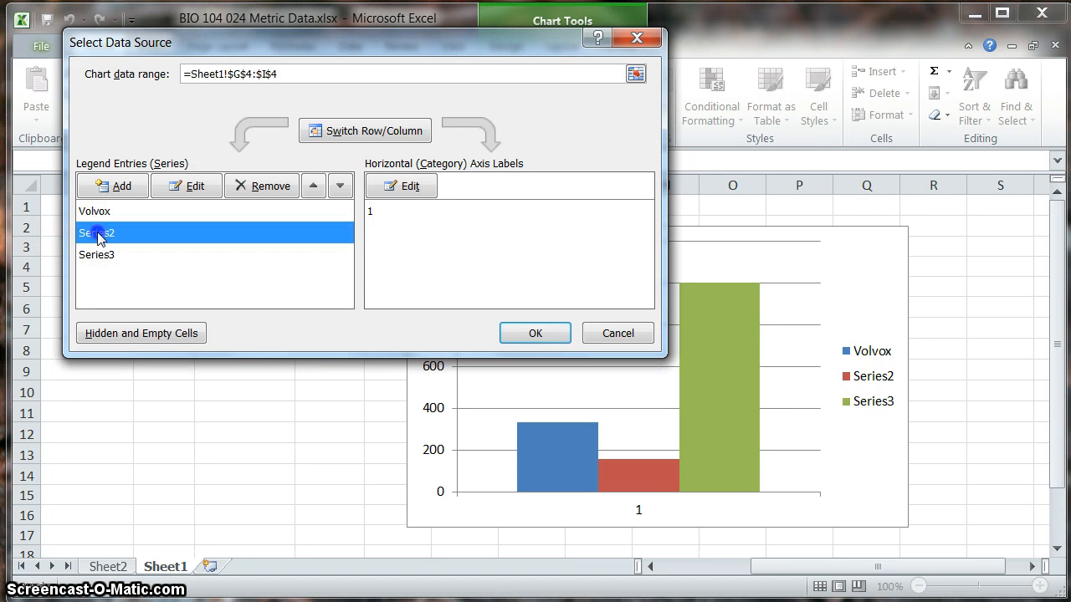
drag(199, 47, 589, 116)
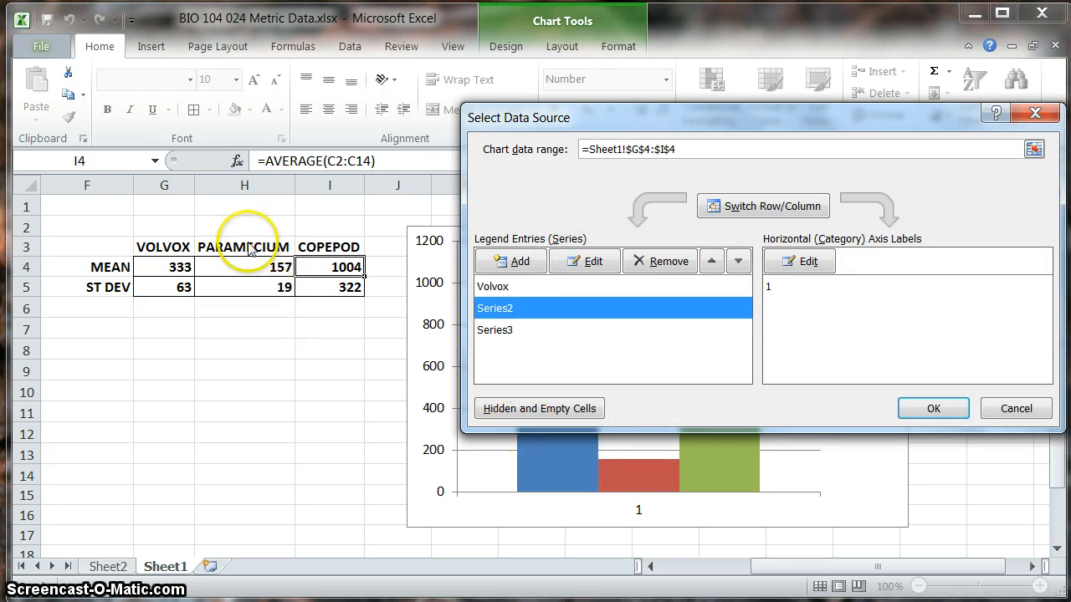
click(583, 261)
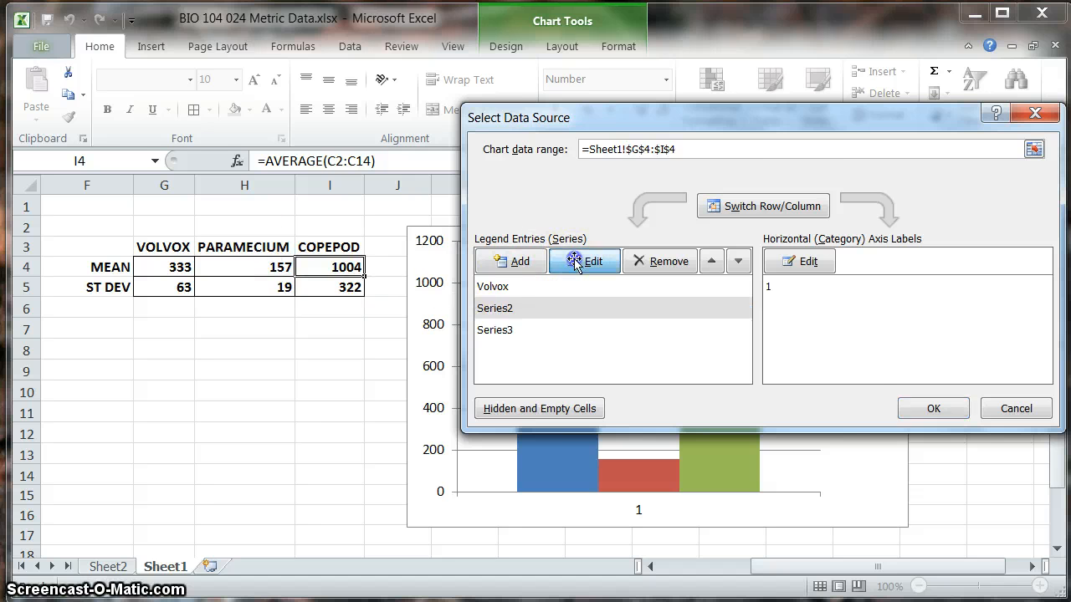
drag(332, 125, 623, 182)
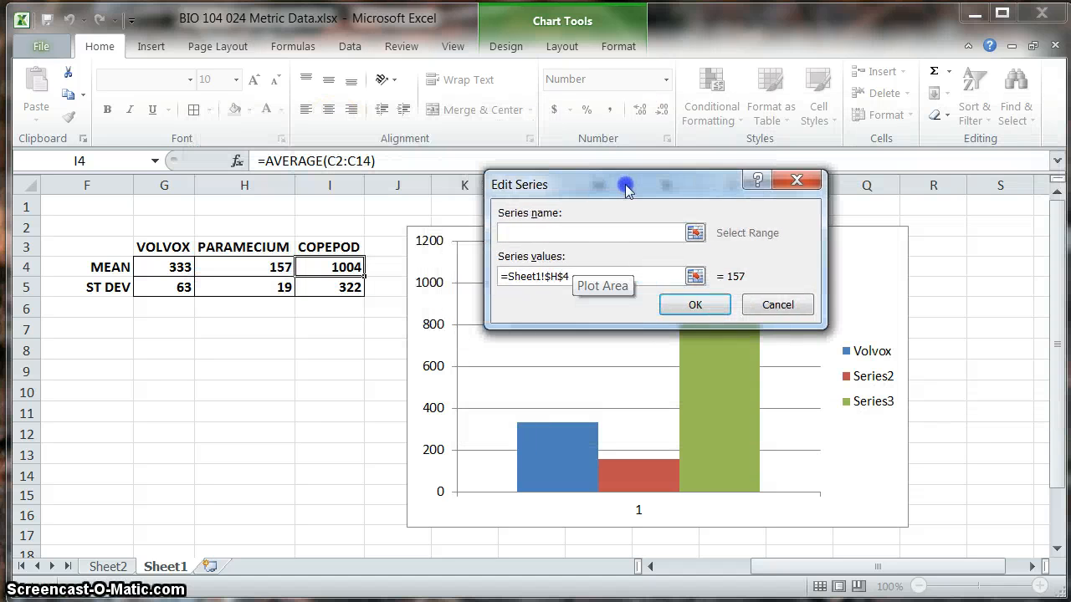
click(611, 234)
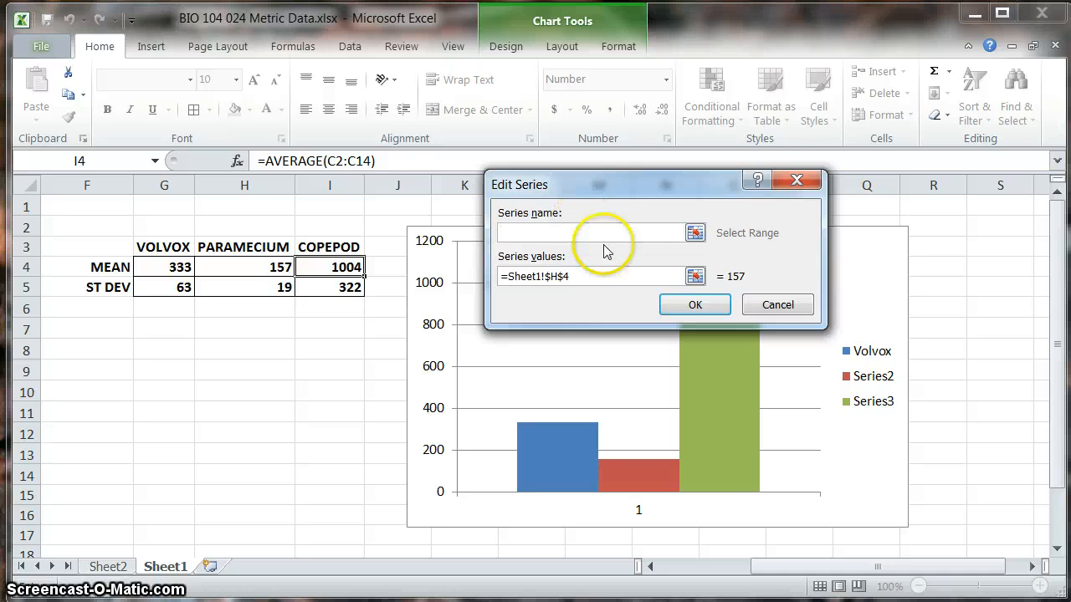
click(693, 234)
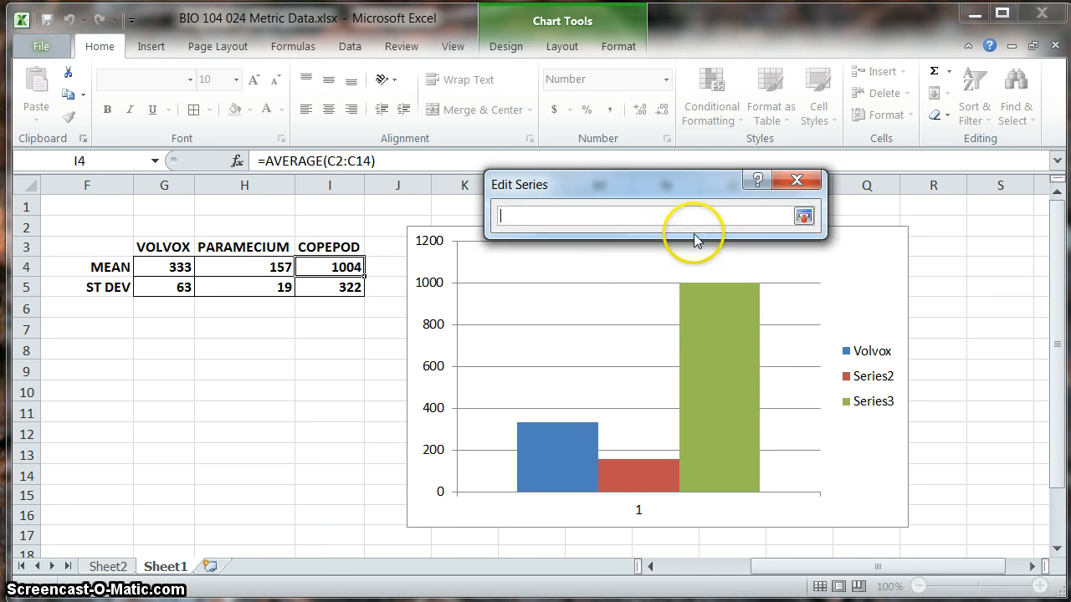
click(247, 245)
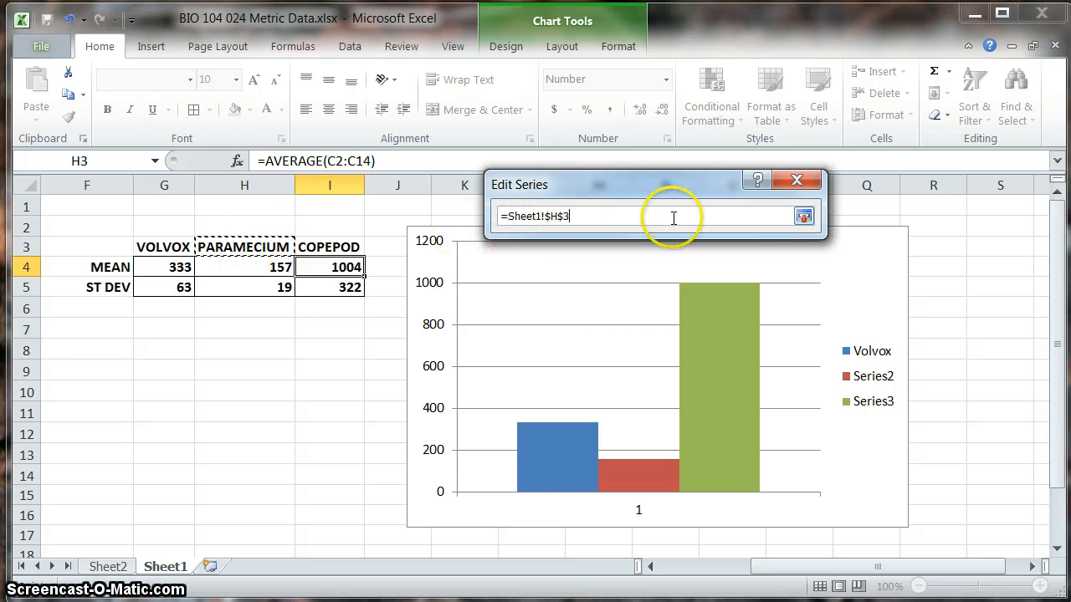
click(803, 216)
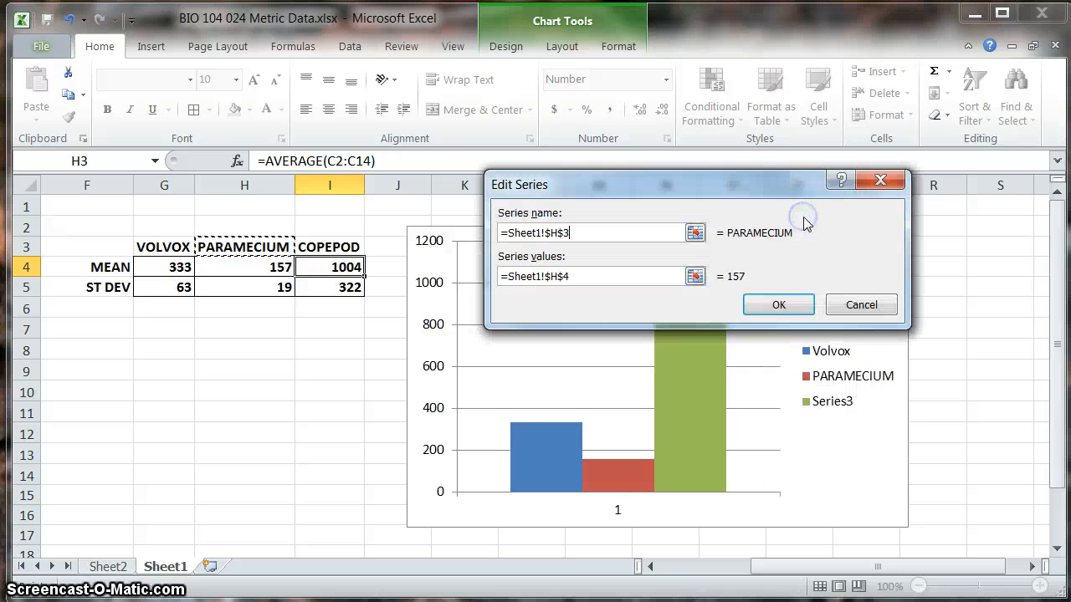
click(778, 303)
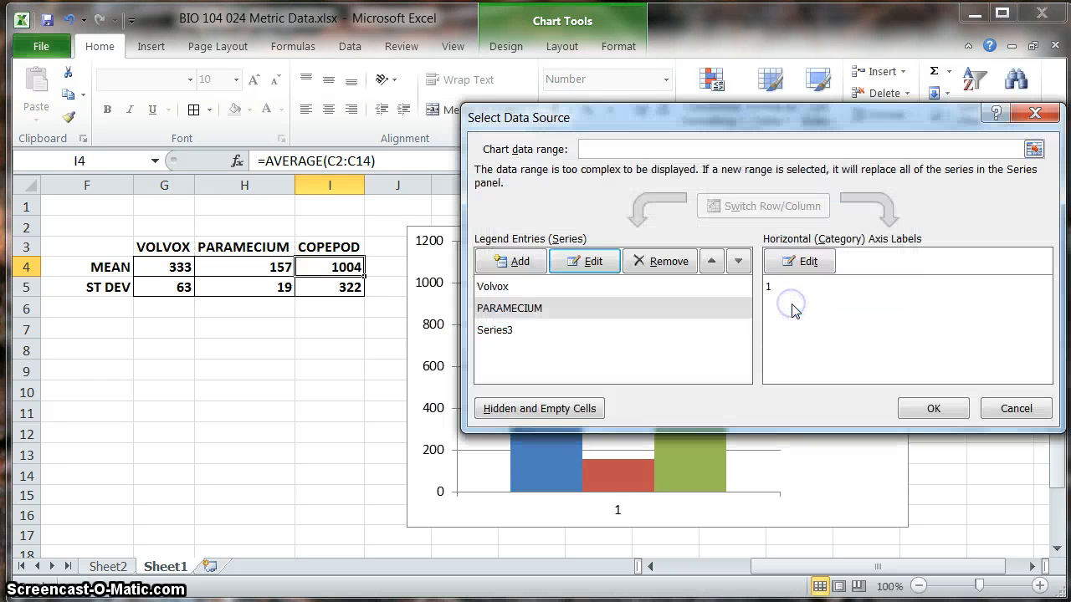
click(924, 408)
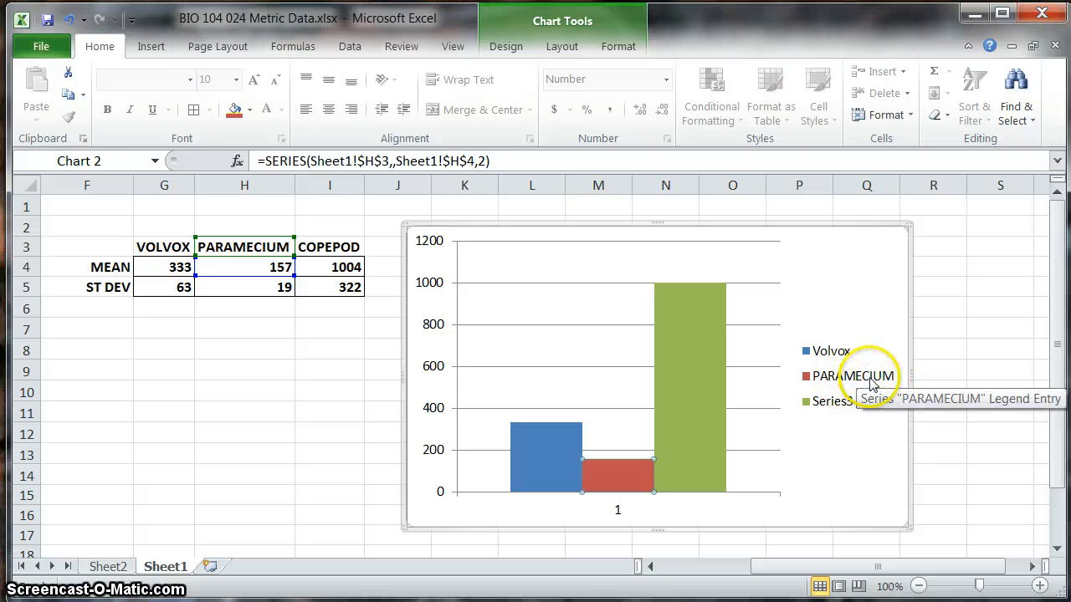
Step: Retype the summary table headings in G3:I3 as Volvox, Paramecium and Copepod
click(172, 243)
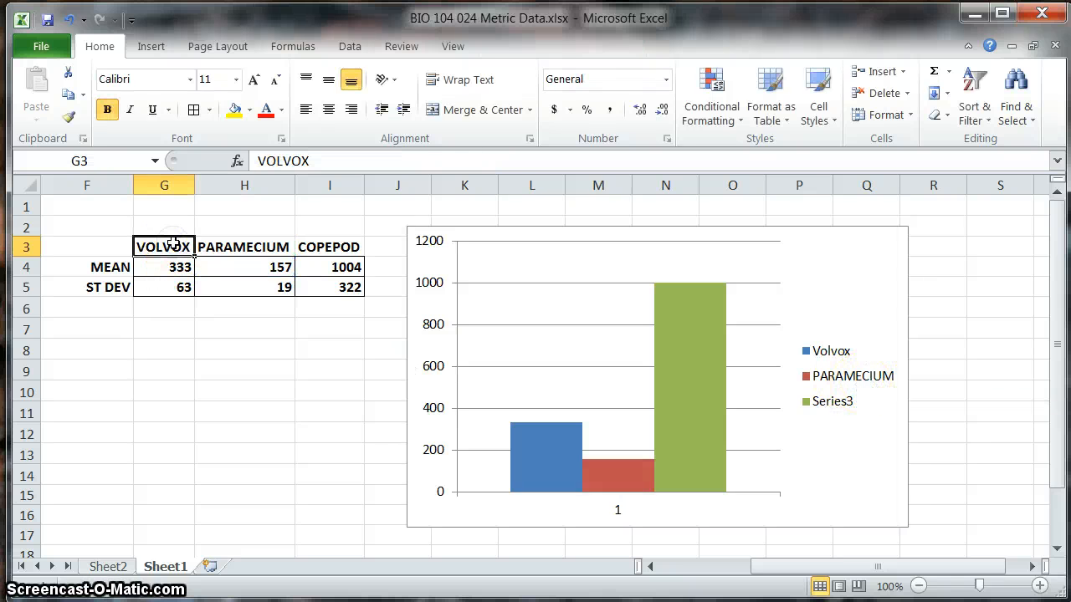
text(Vo)
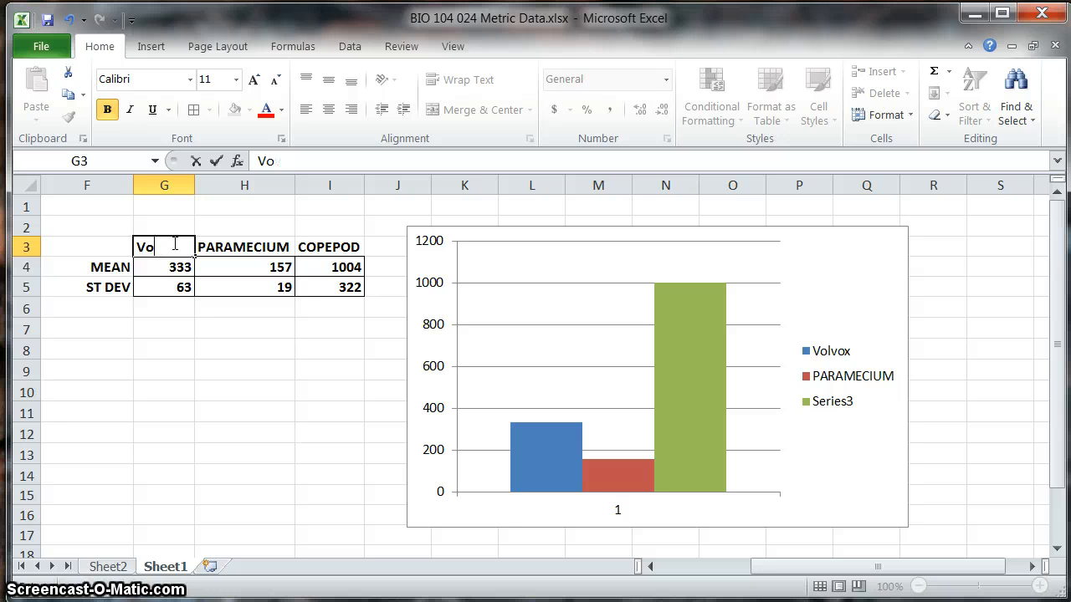
text(vvox)
key(Tab)
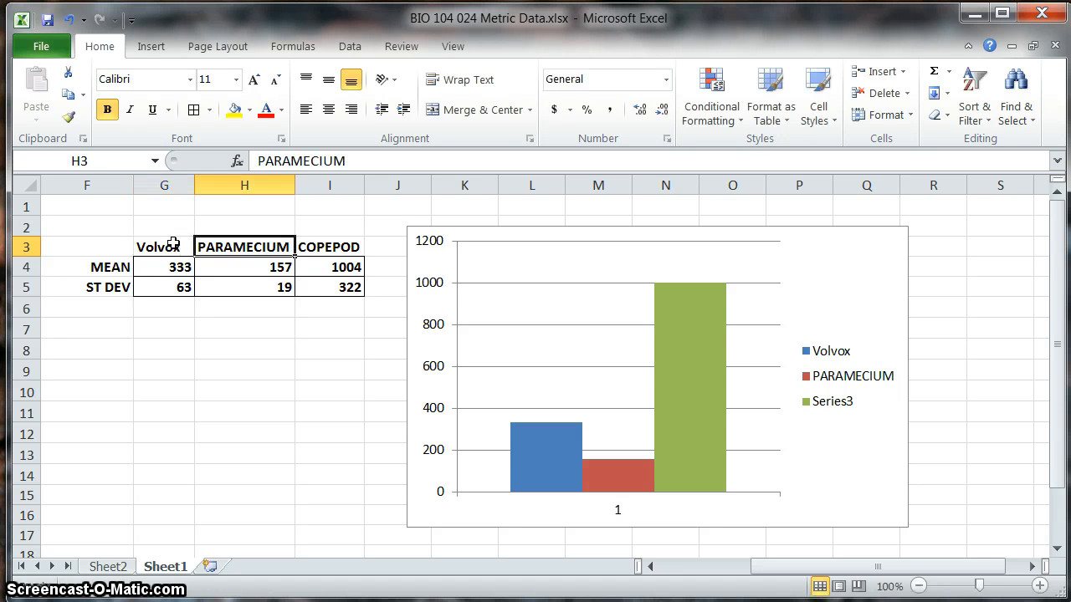
text(P)
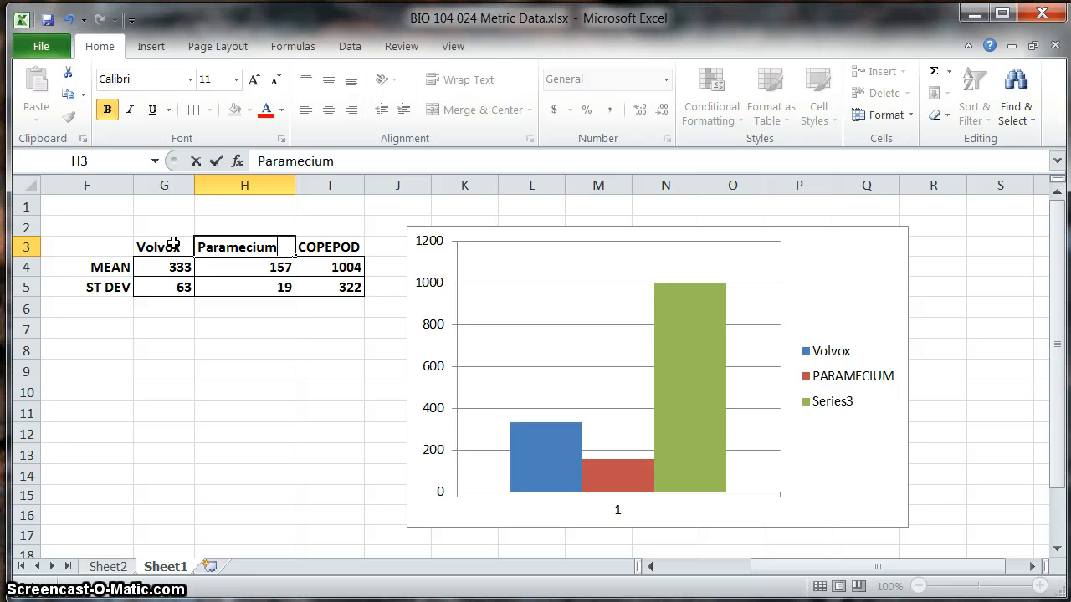
text(aramecium)
key(Tab)
text(Co)
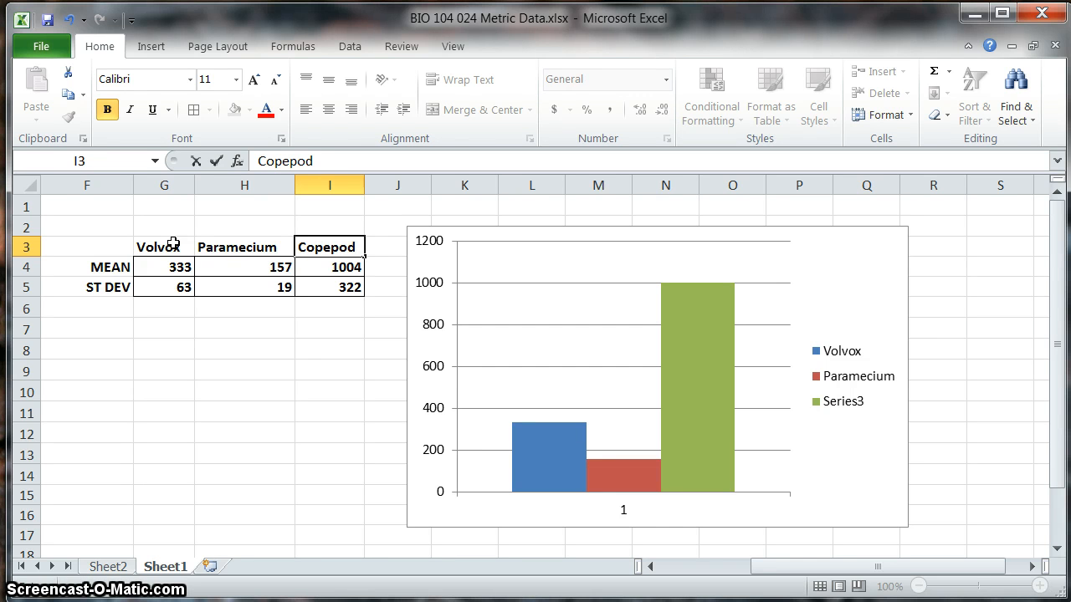
click(227, 339)
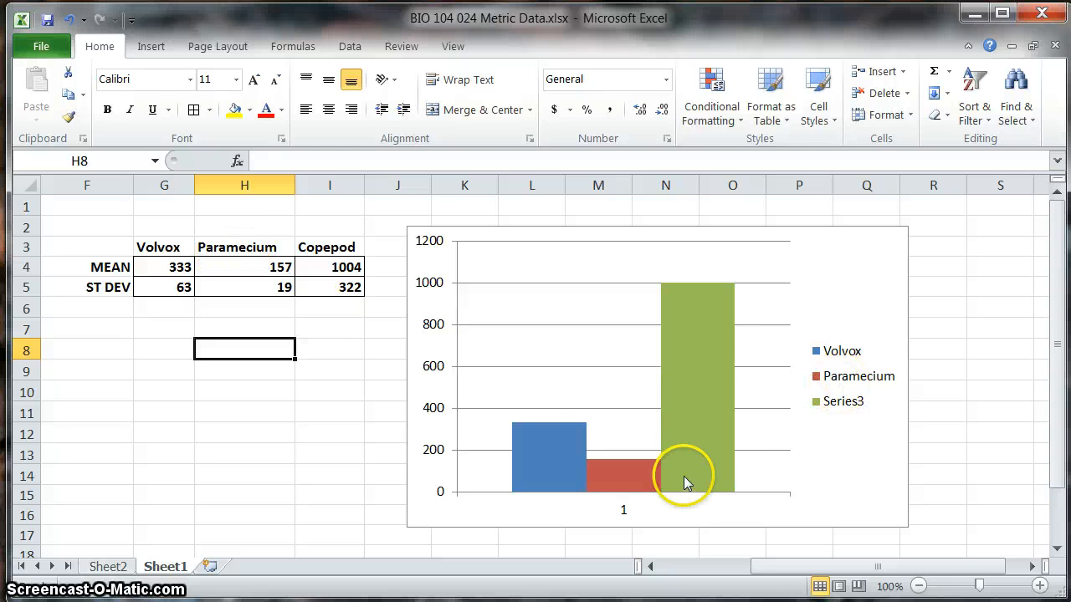
Step: Name the chart's third data series, Series3, by referencing the Copepod heading in cell I3
right_click(700, 330)
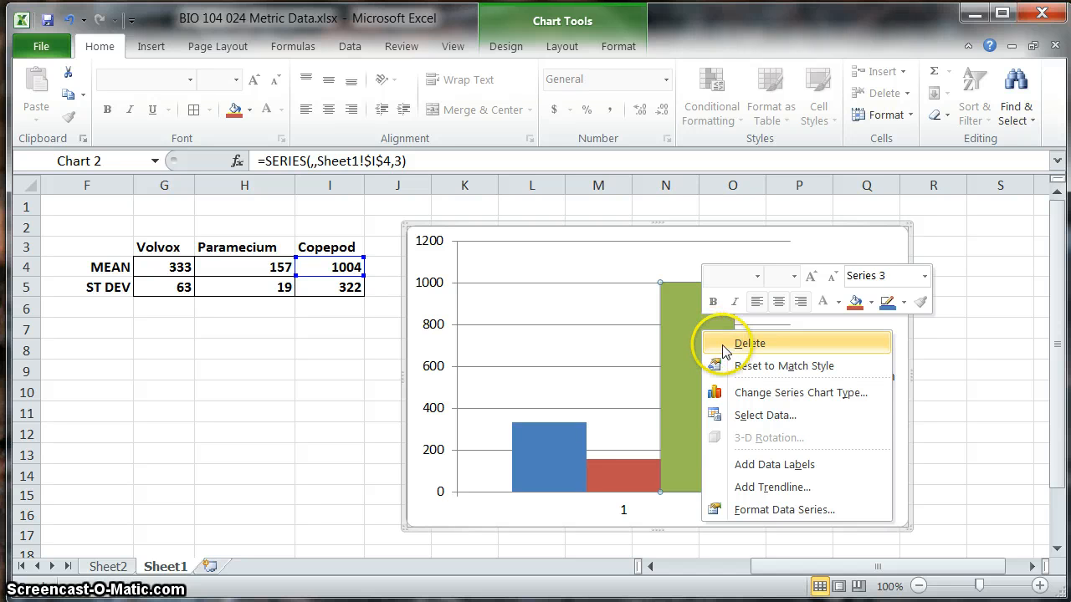
click(757, 414)
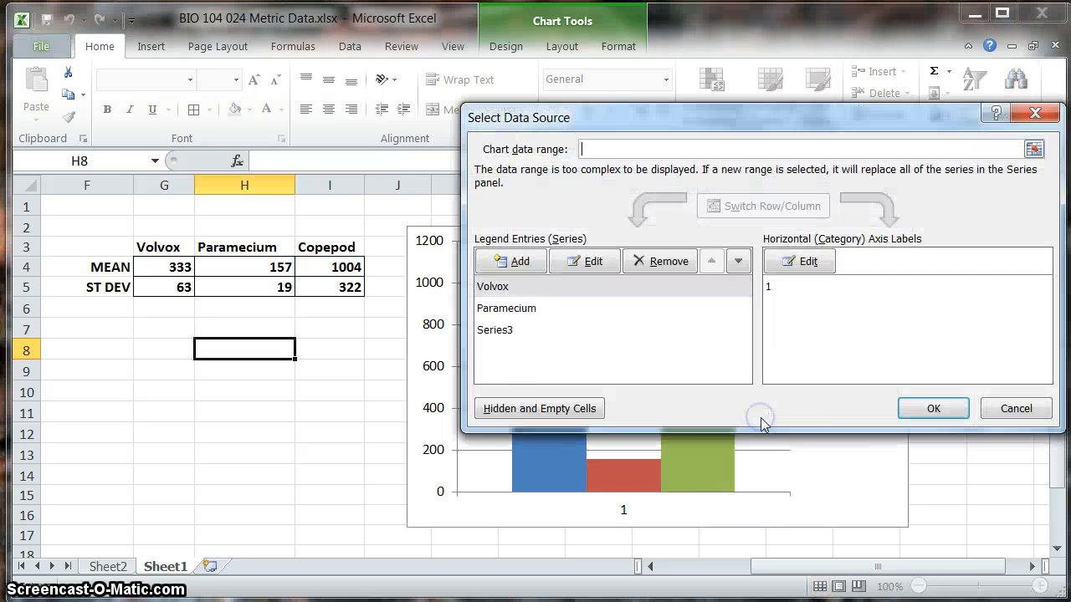
click(494, 332)
click(588, 263)
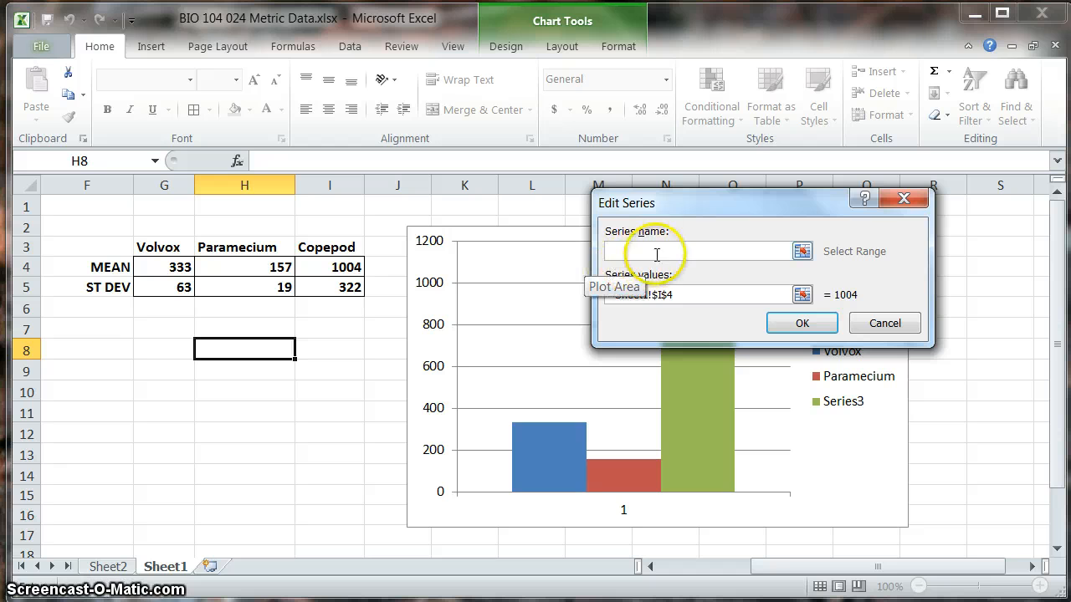
click(802, 251)
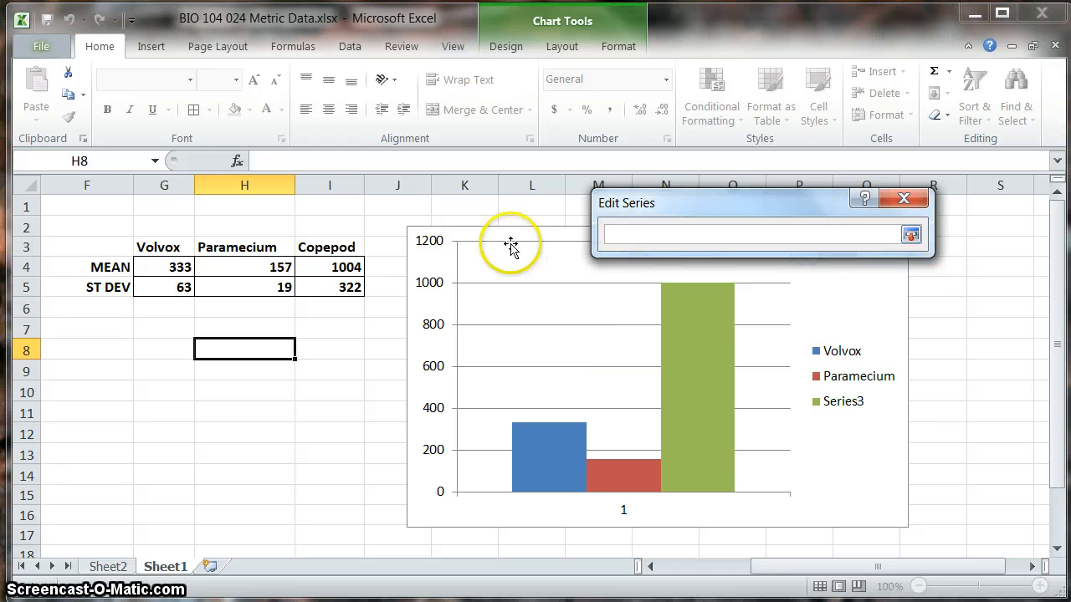
click(326, 251)
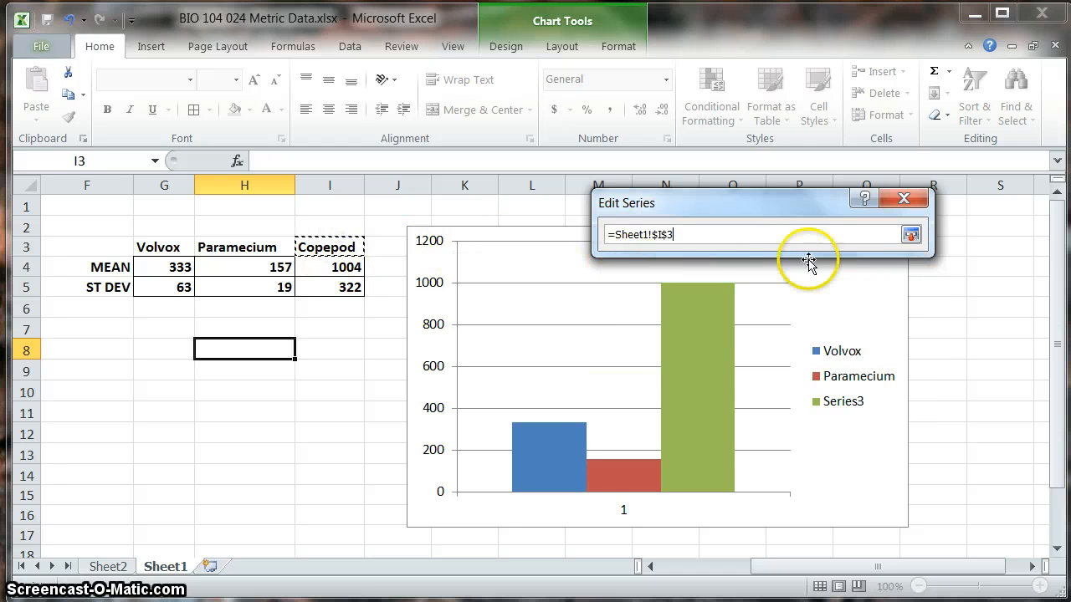
click(910, 234)
click(895, 325)
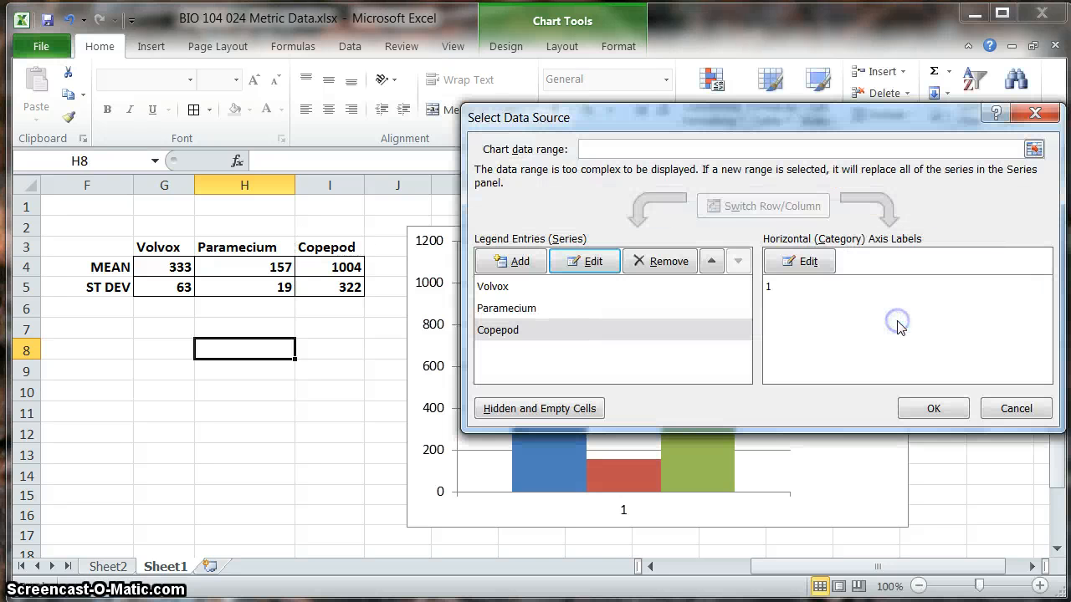
click(930, 408)
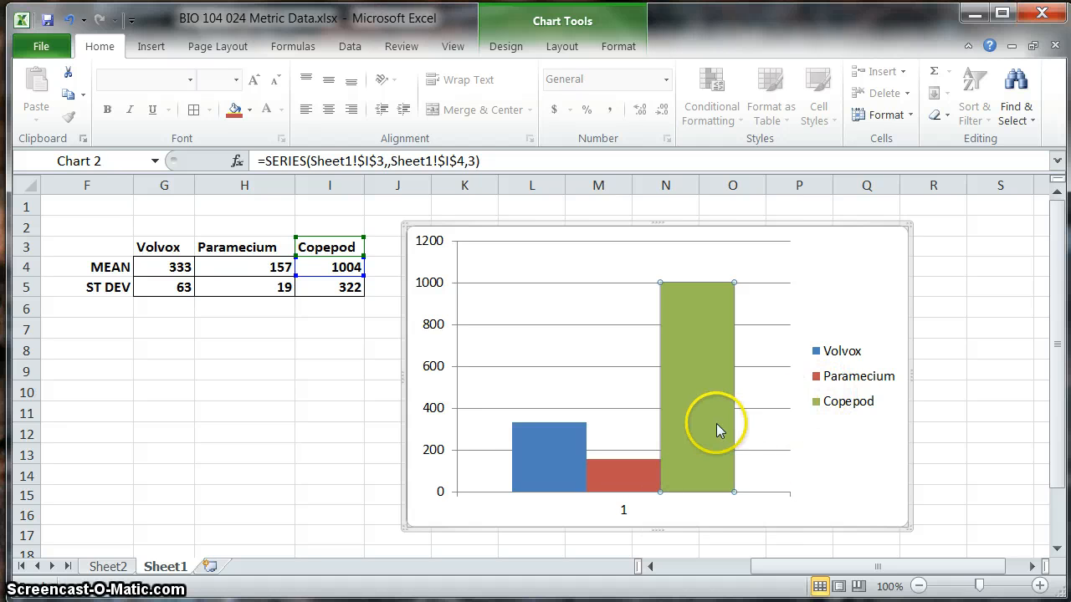
Step: Delete the horizontal category axis label beneath the chart's columns
mouse_move(716, 423)
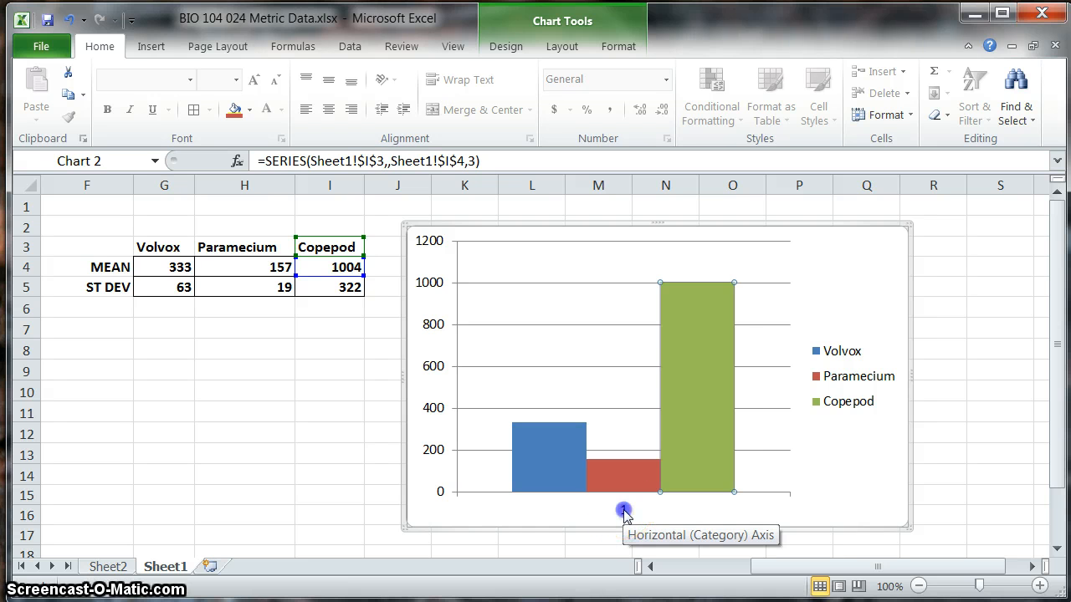
click(623, 509)
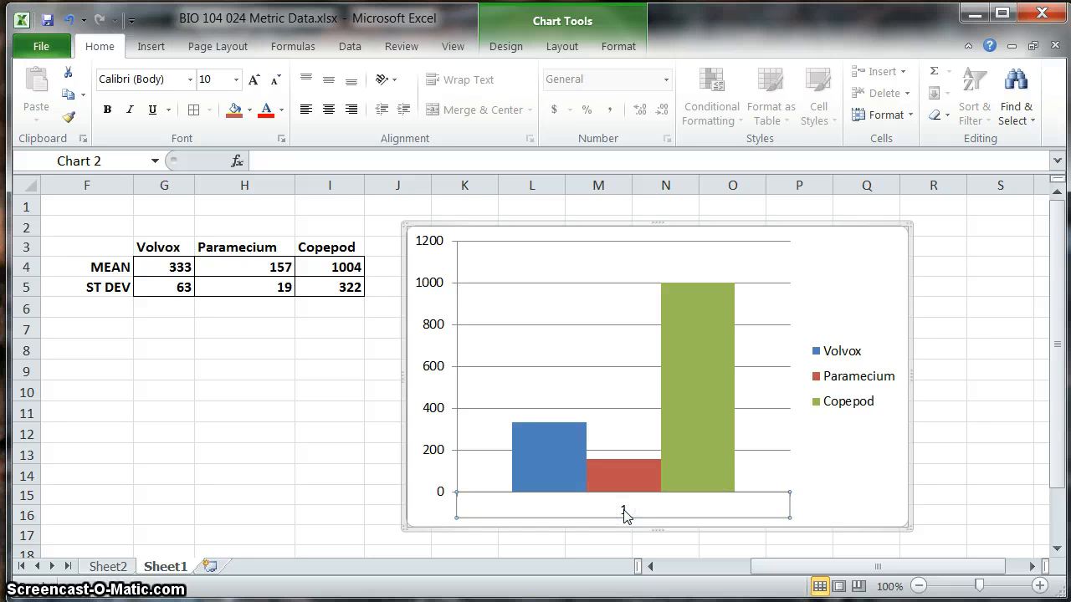
key(Delete)
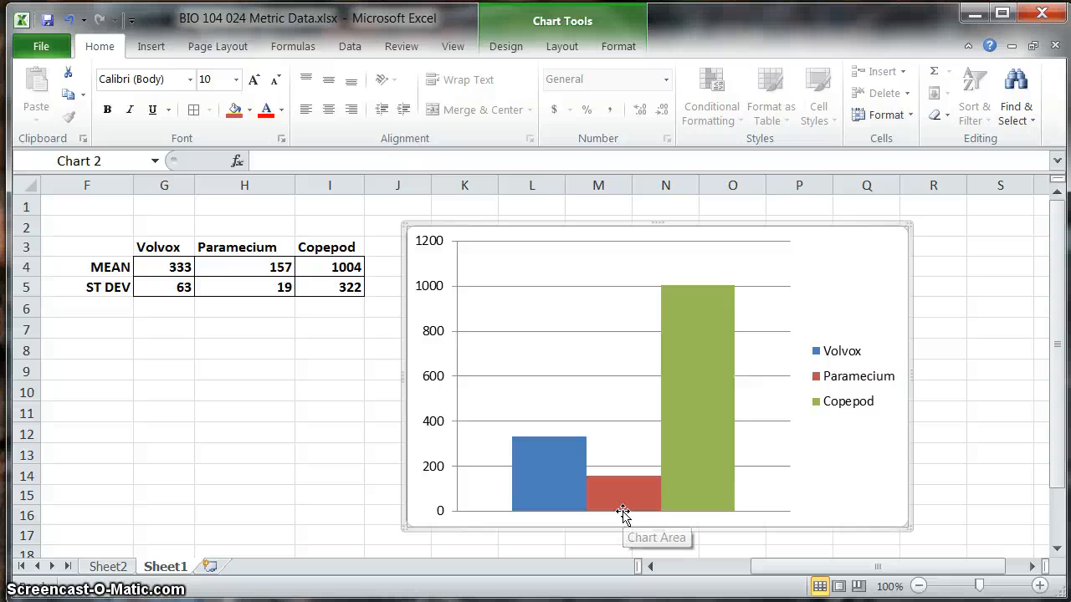
click(625, 512)
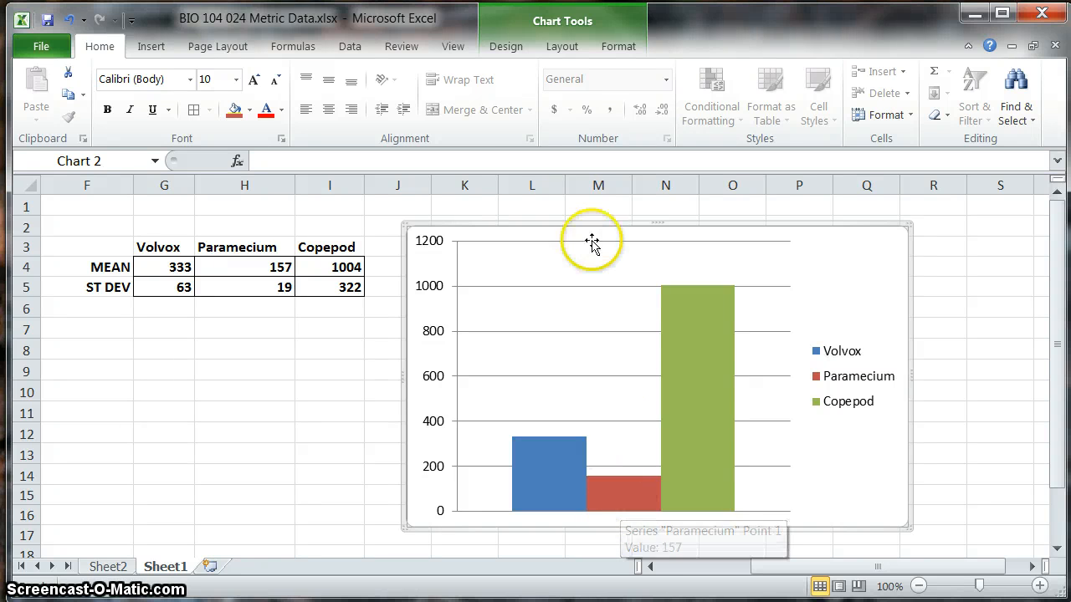
Step: Add a horizontal axis title below the axis reading "Pond water organisms"
click(572, 55)
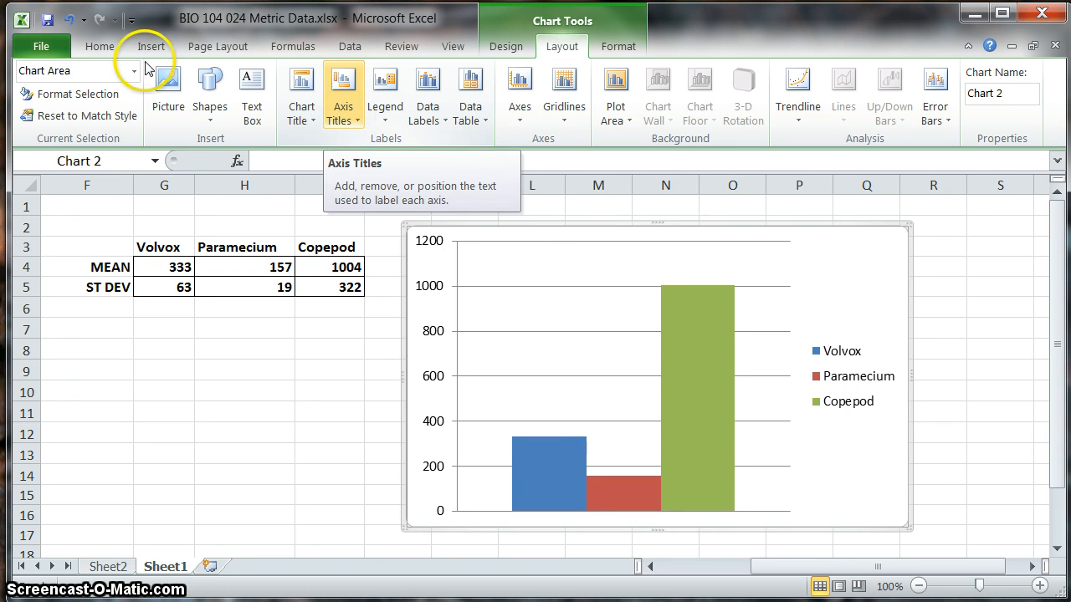
click(345, 117)
mouse_move(436, 152)
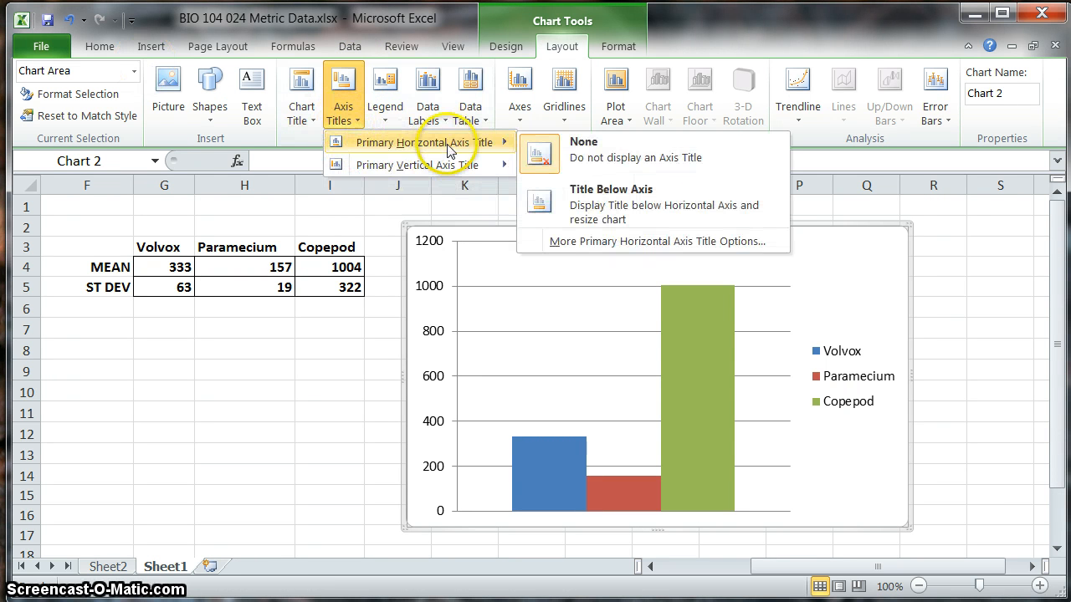
click(600, 204)
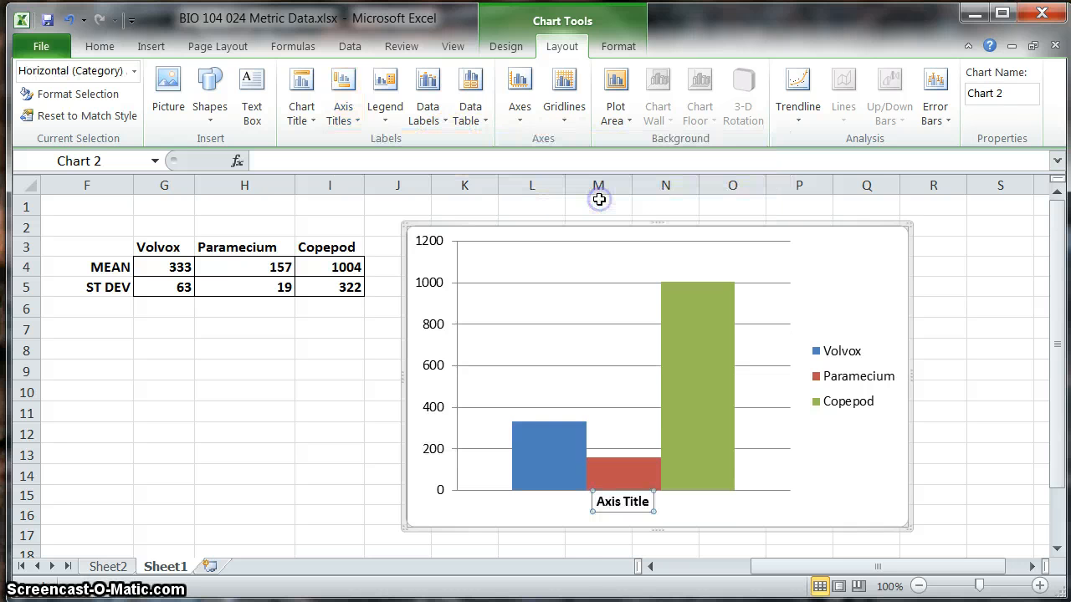
triple_click(628, 502)
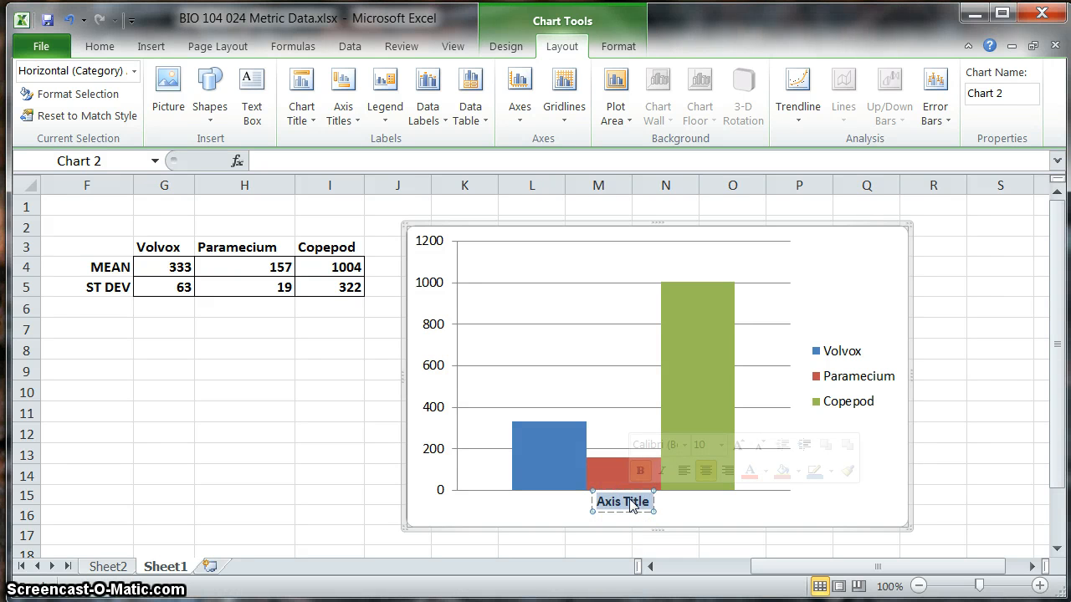
text(Pon)
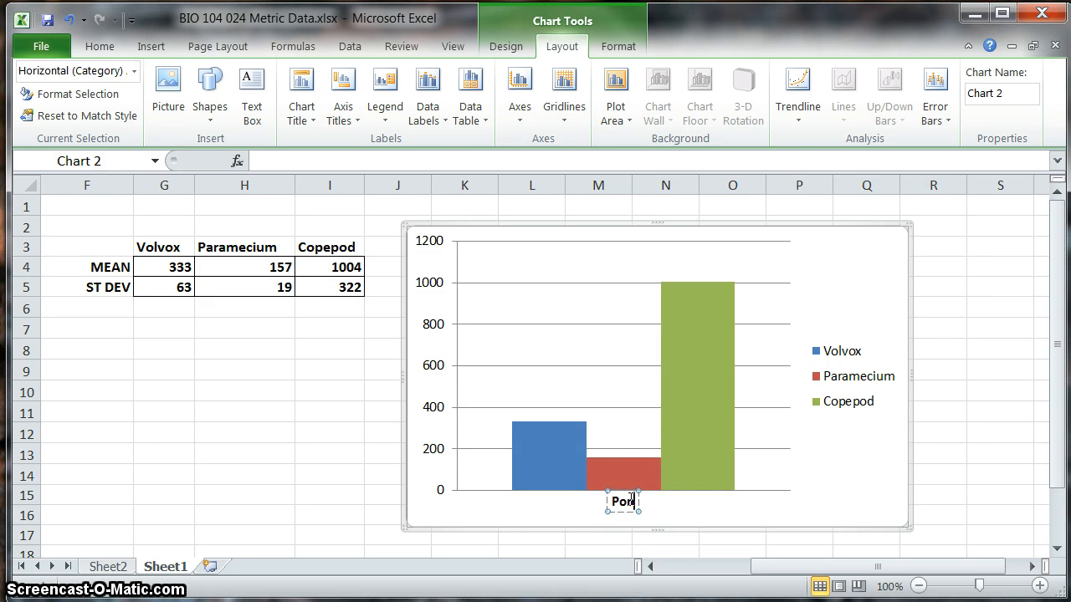
text(d water organ)
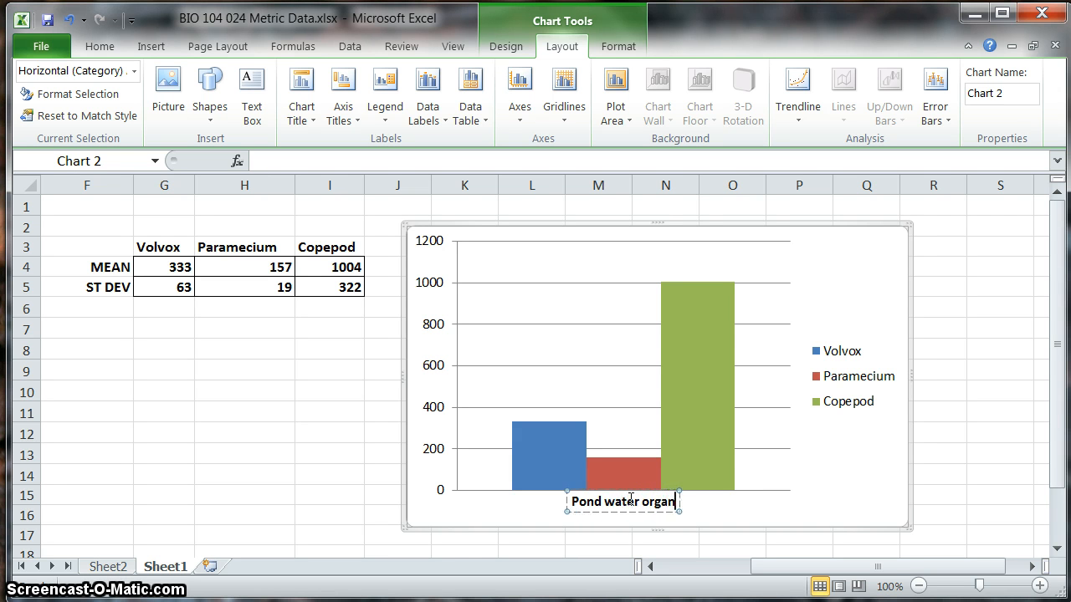
text(isms)
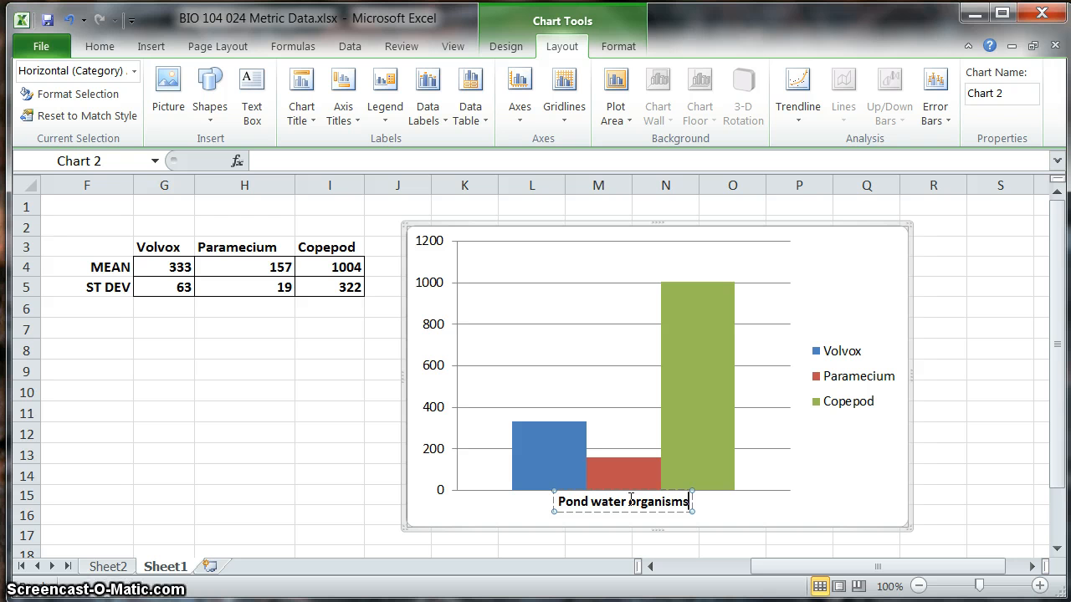
click(440, 521)
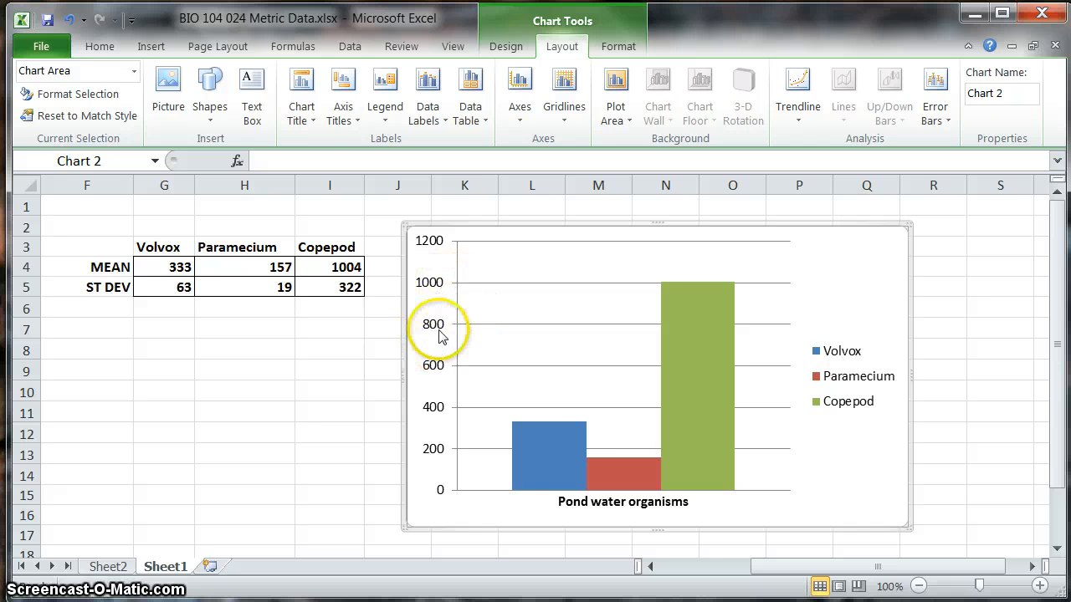
Step: Add a rotated vertical axis title reading "Length (microns)"
click(348, 125)
mouse_move(452, 149)
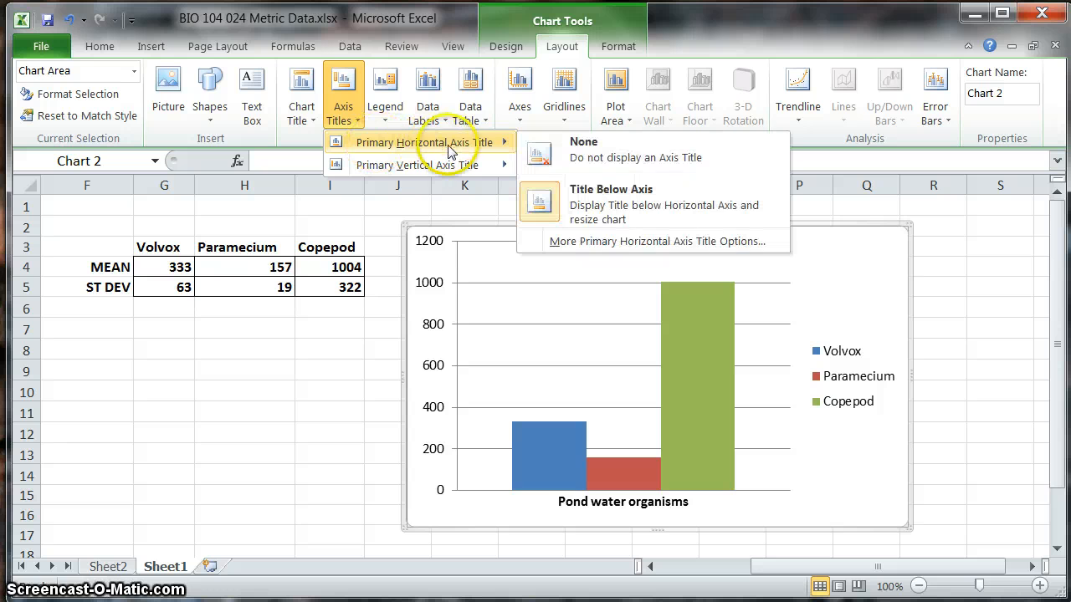
mouse_move(453, 167)
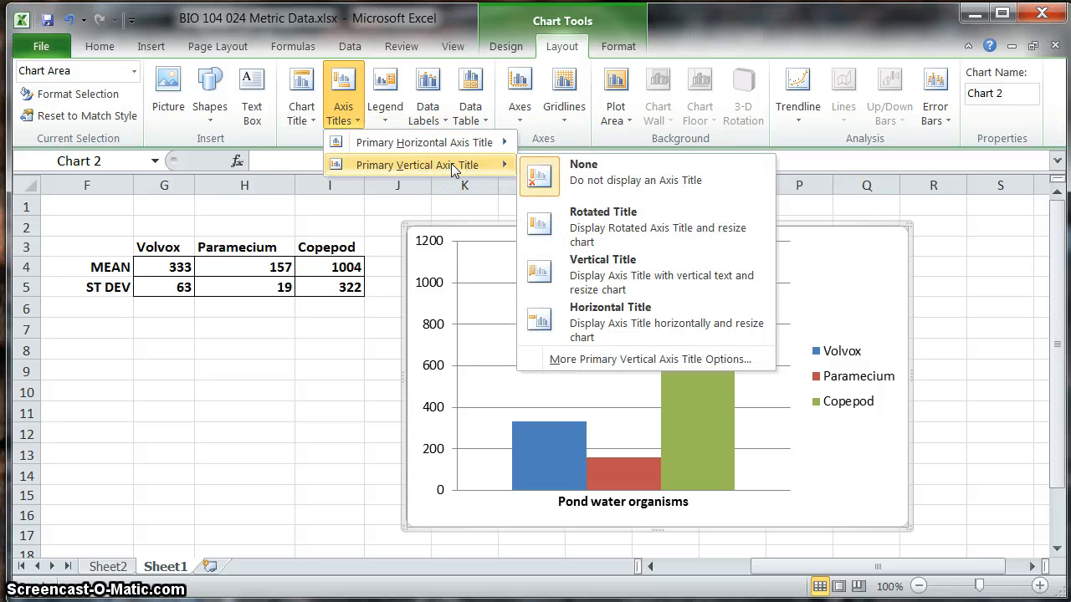
click(616, 230)
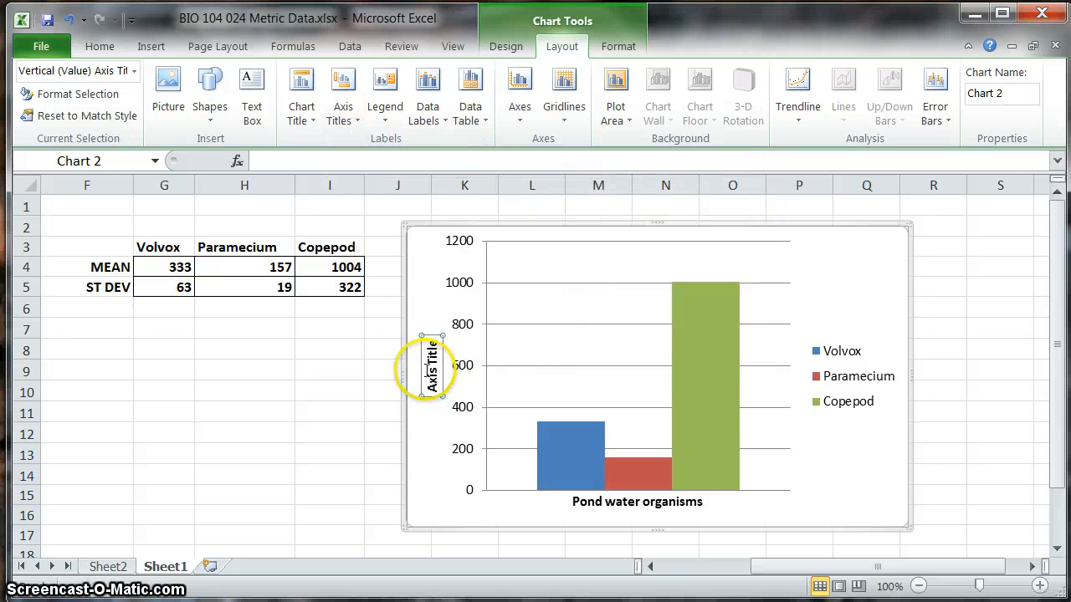
triple_click(430, 368)
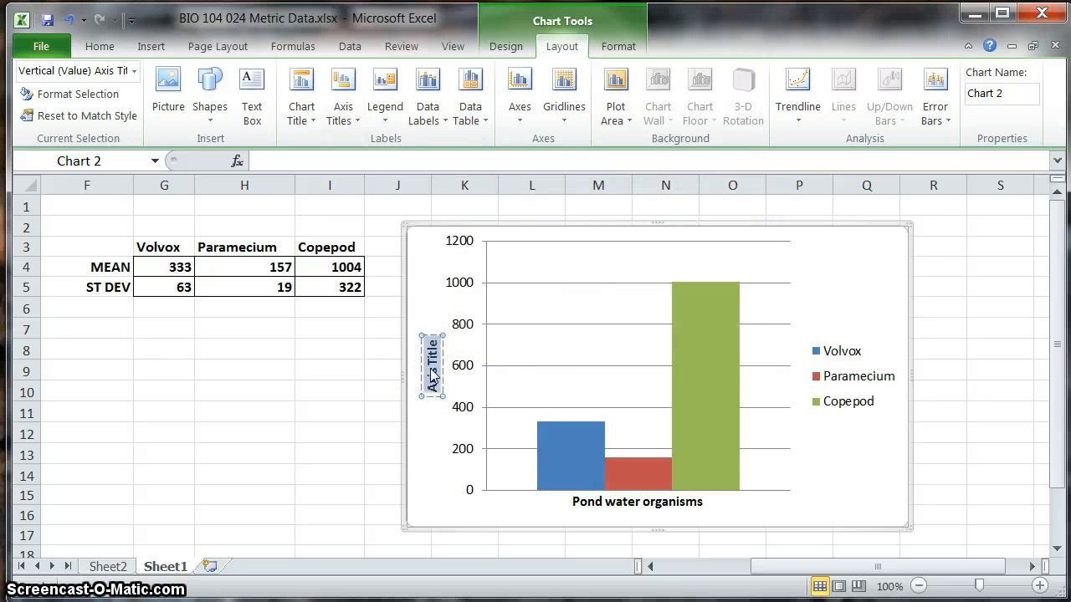
key(BackSpace)
text(Length (microns)
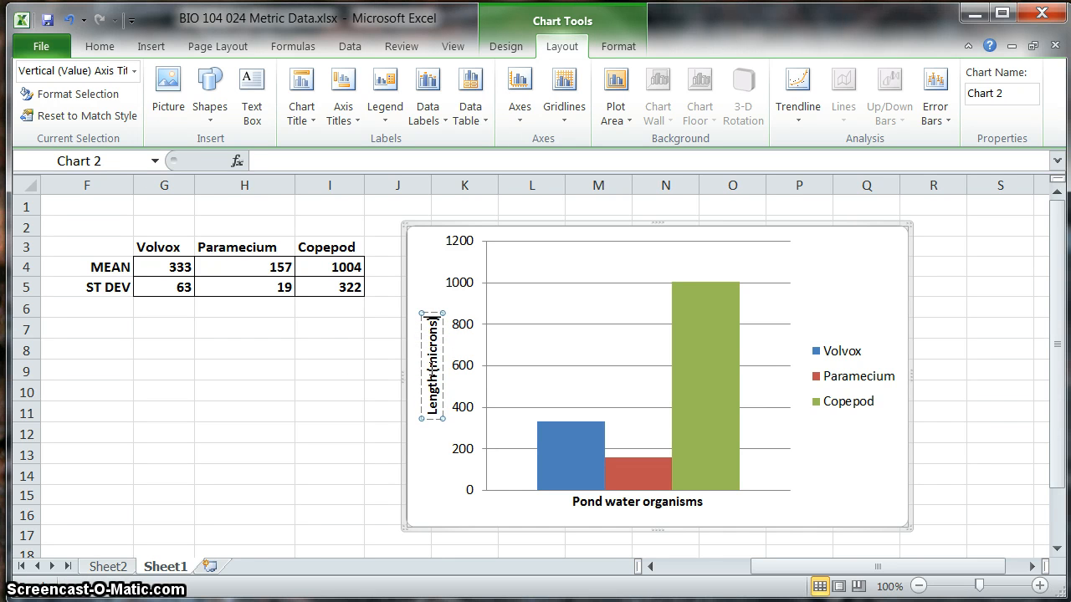
click(424, 496)
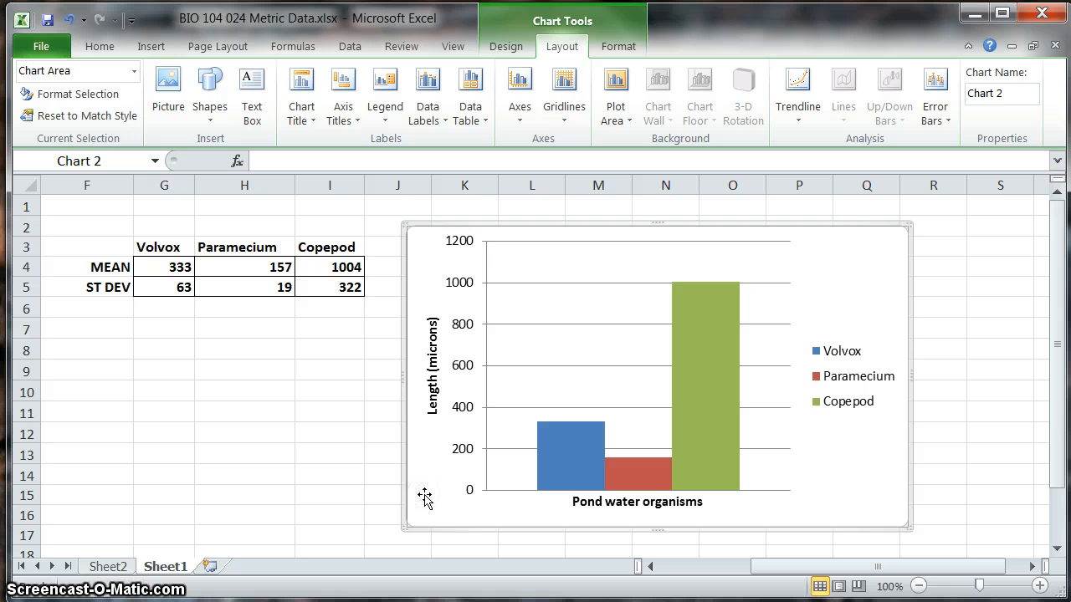
click(424, 492)
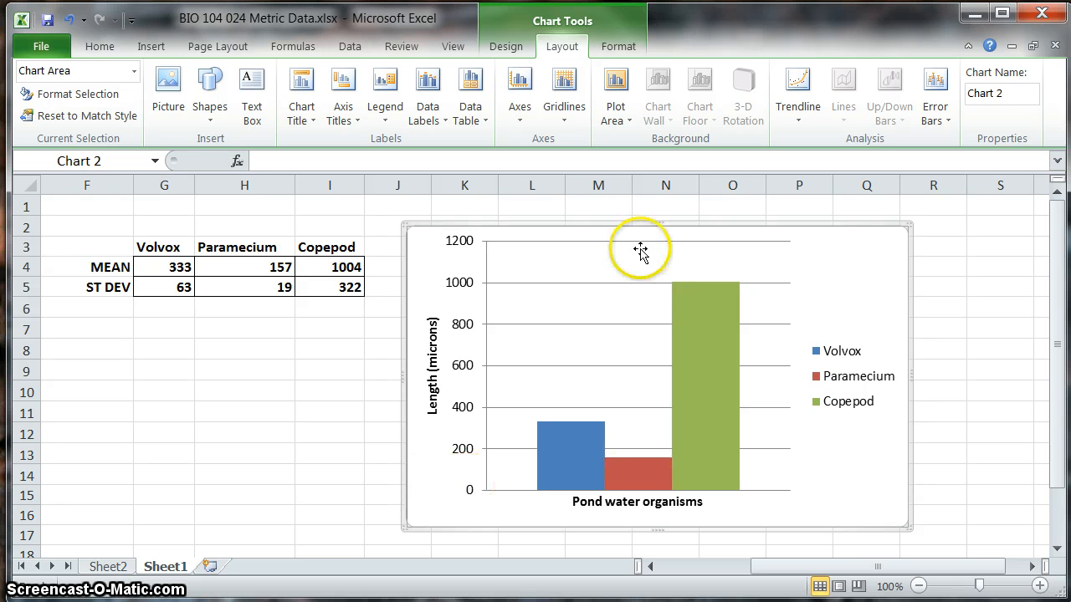
Step: Add a chart title above the chart reading "Length of pond water organisms"
click(300, 115)
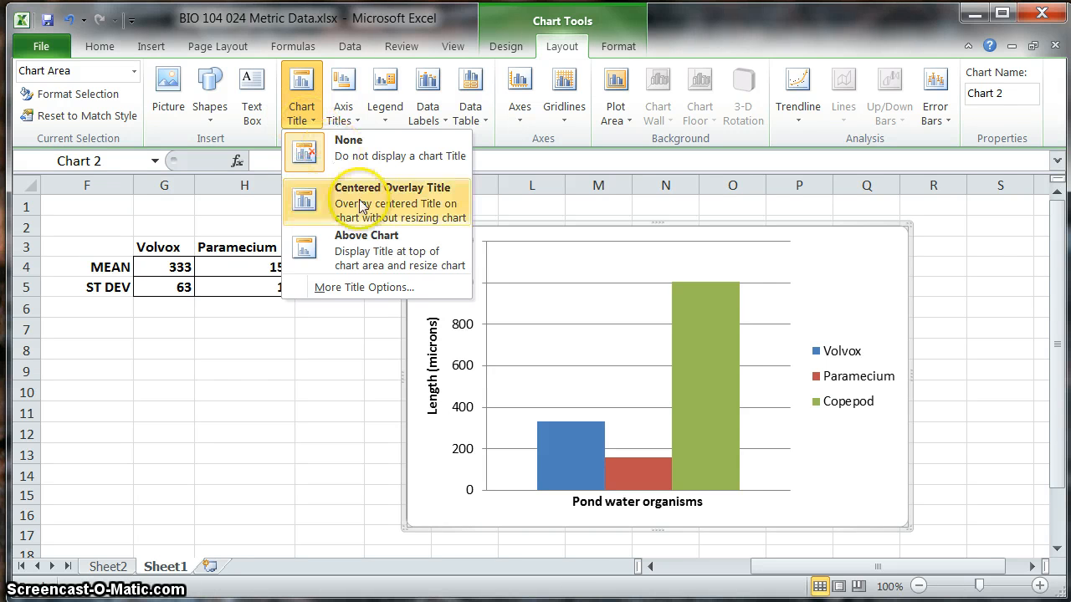
click(378, 258)
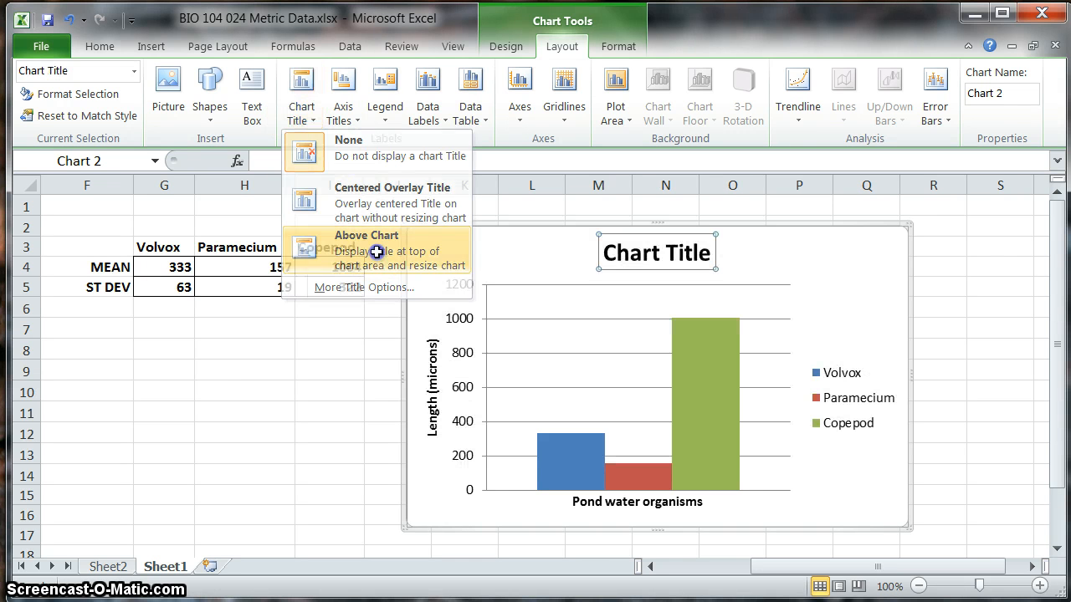
click(667, 259)
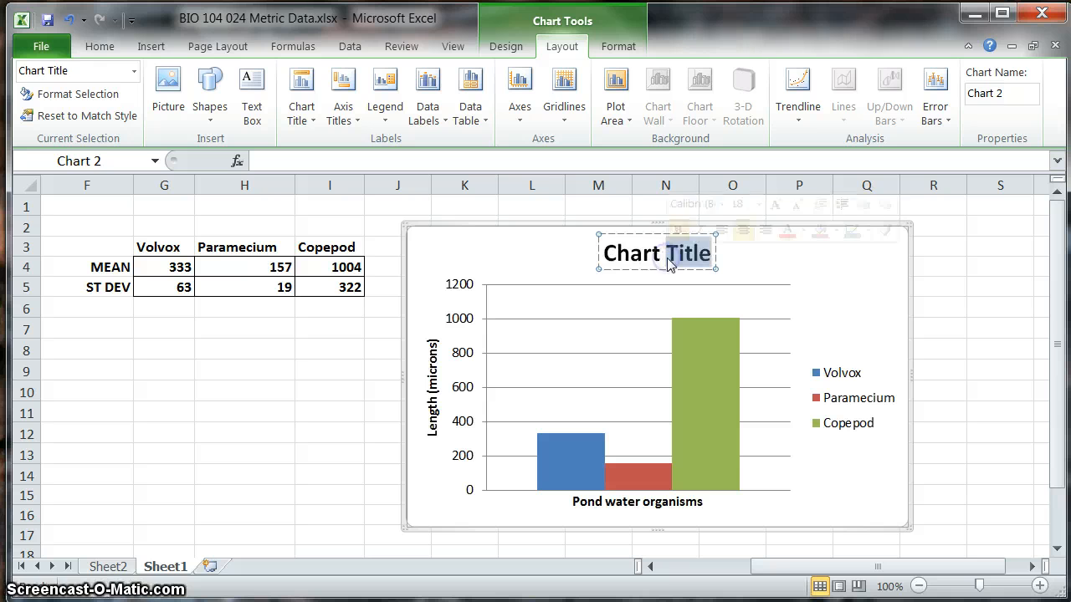
double_click(667, 258)
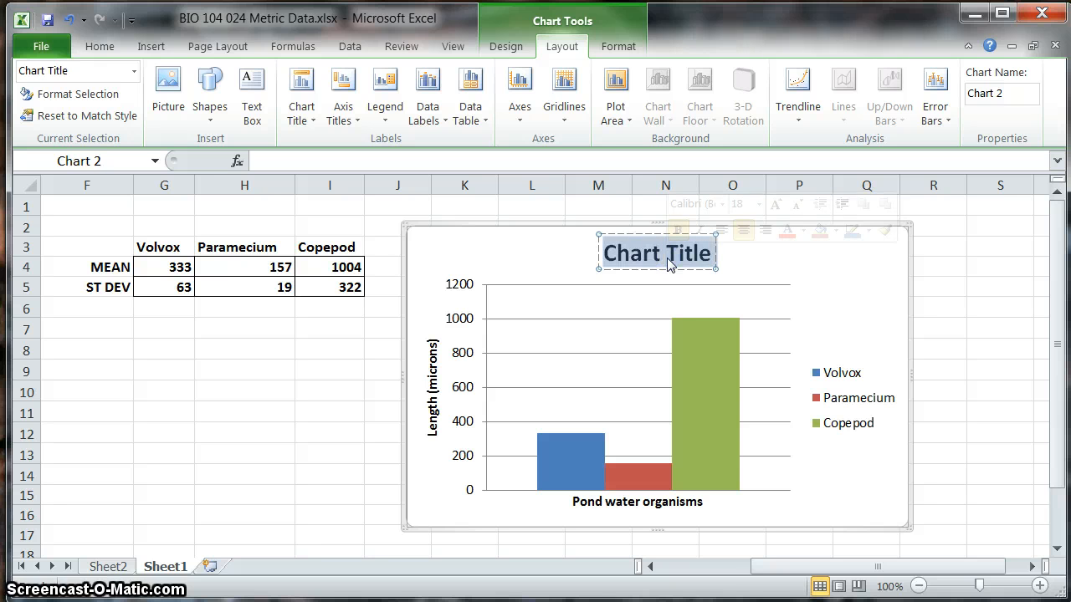
text(Le)
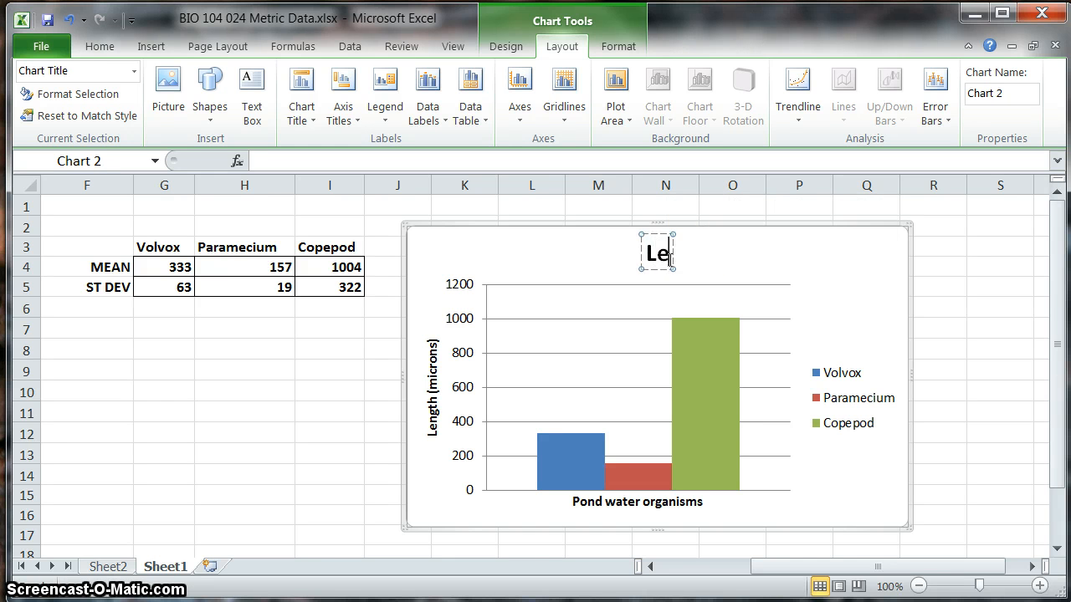
text(nght )
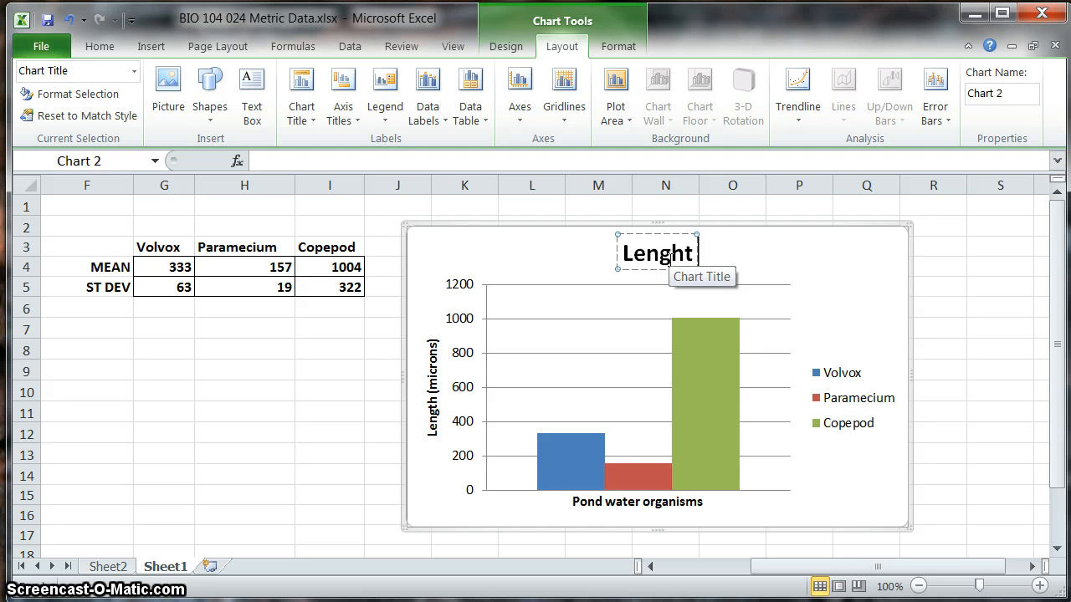
text(o)
key(BackSpace)
key(BackSpace)
key(BackSpace)
key(BackSpace)
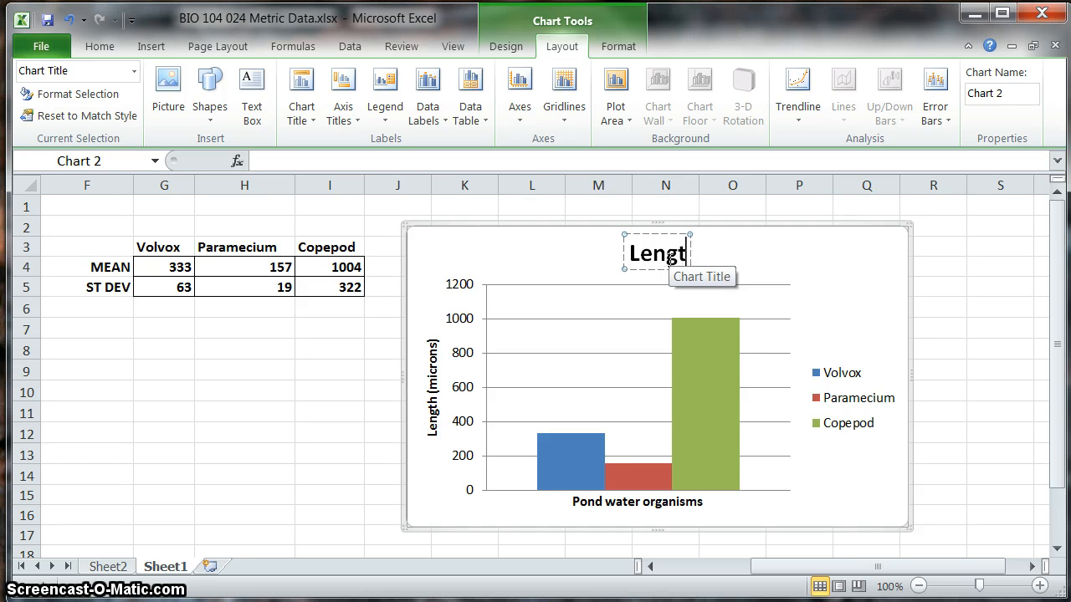
text(th of )
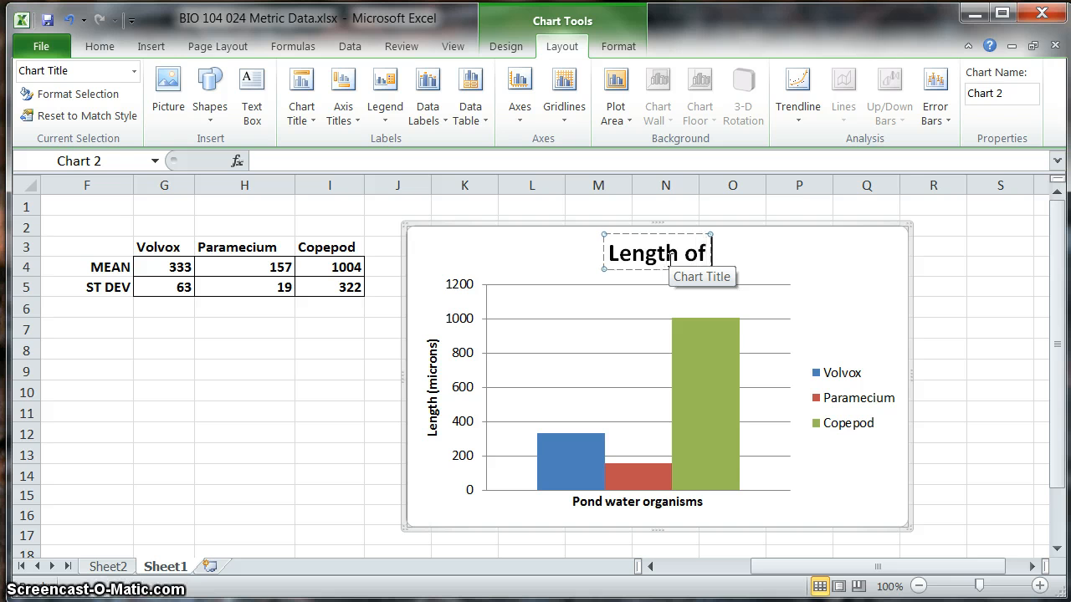
text(pond water )
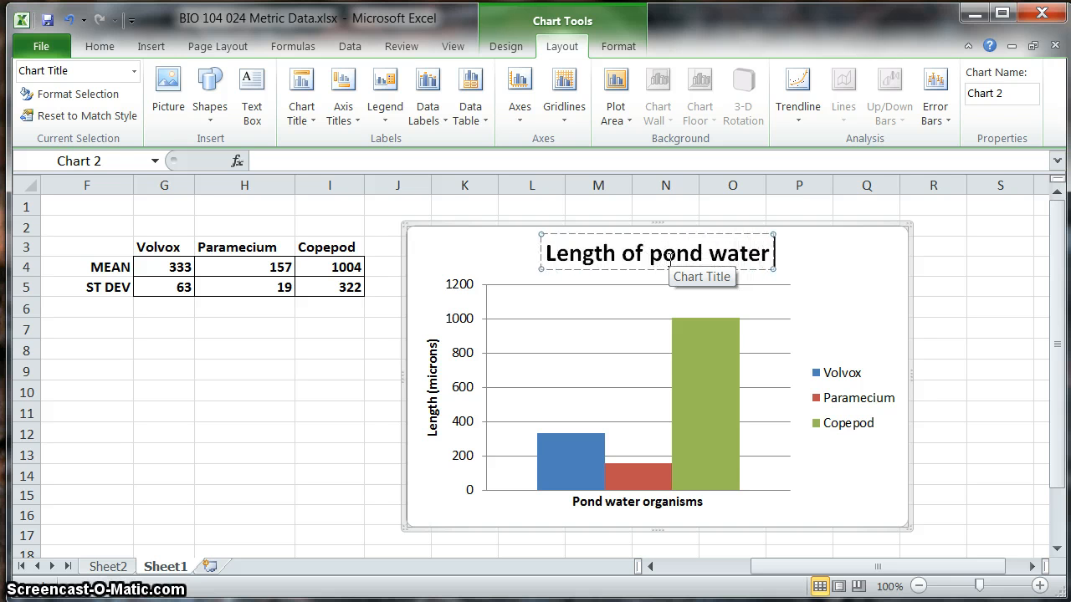
text(organisms)
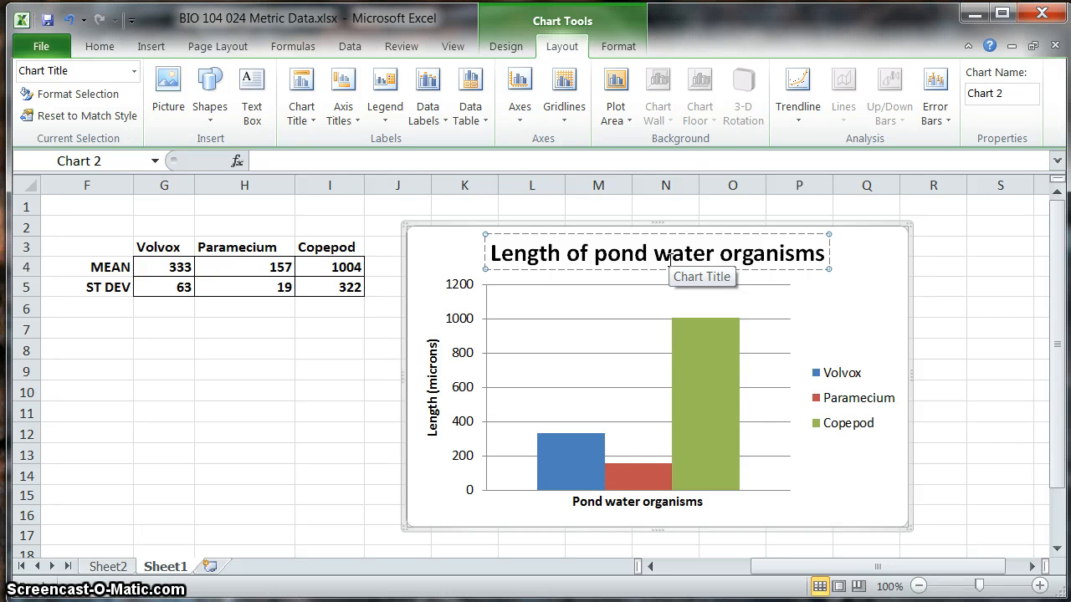
click(443, 491)
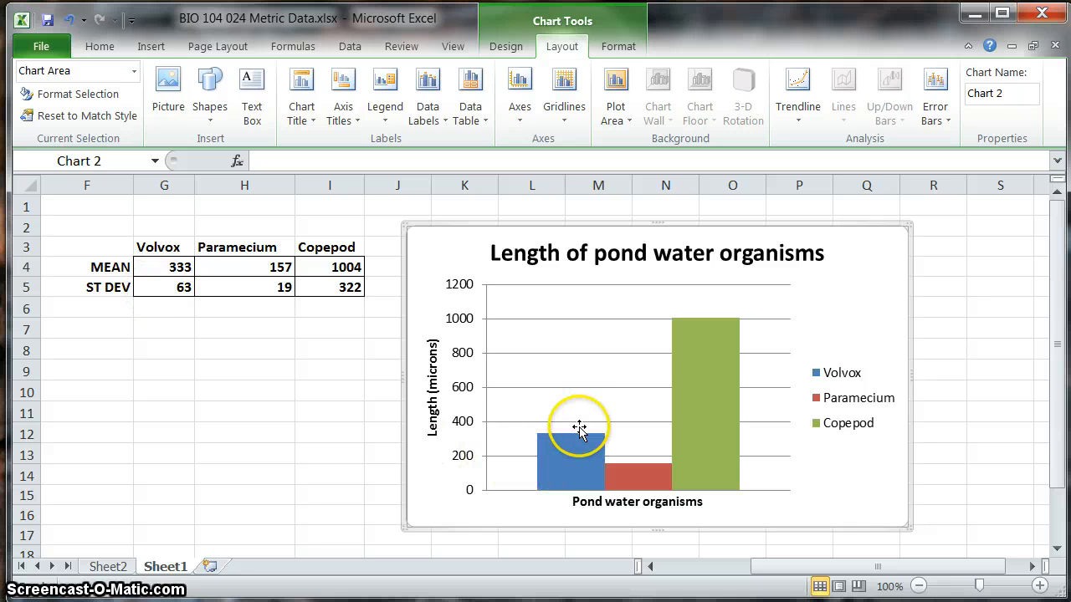
Step: Add vertical error bars to the Volvox column with a custom error amount
mouse_move(572, 449)
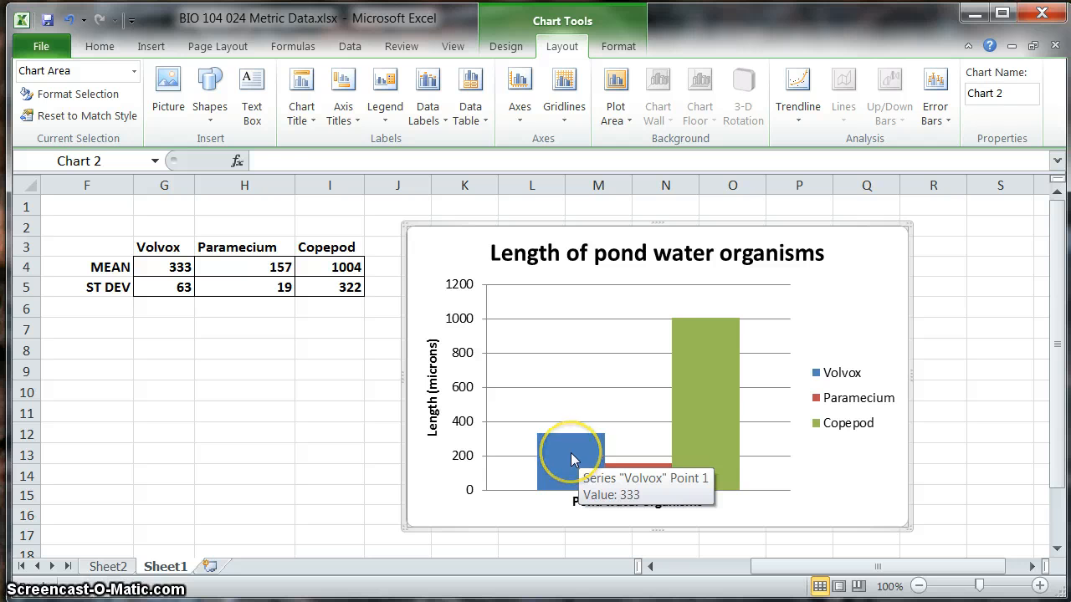
click(569, 459)
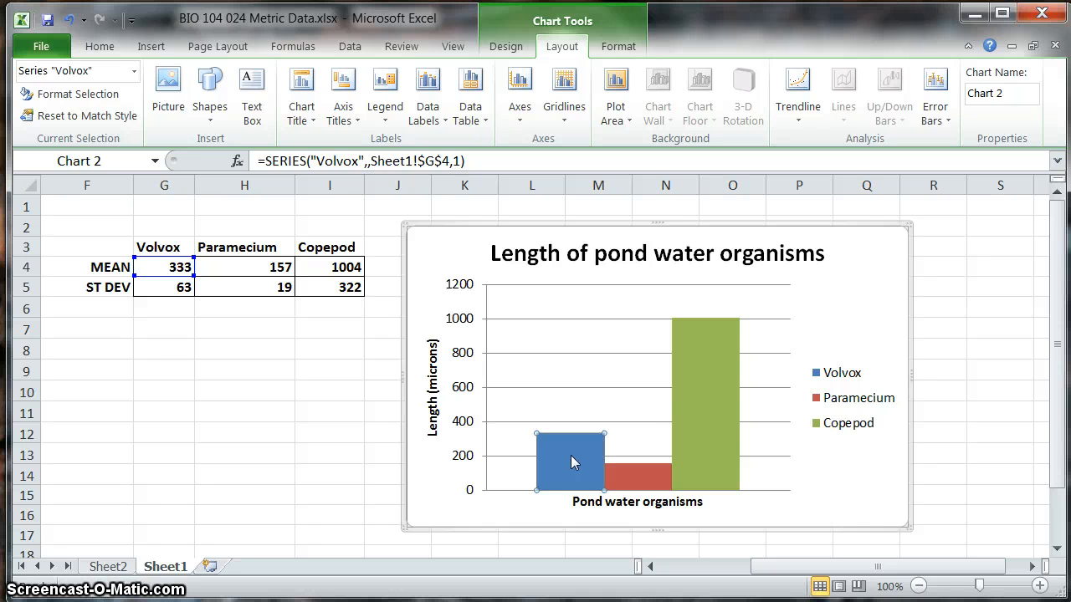
click(564, 50)
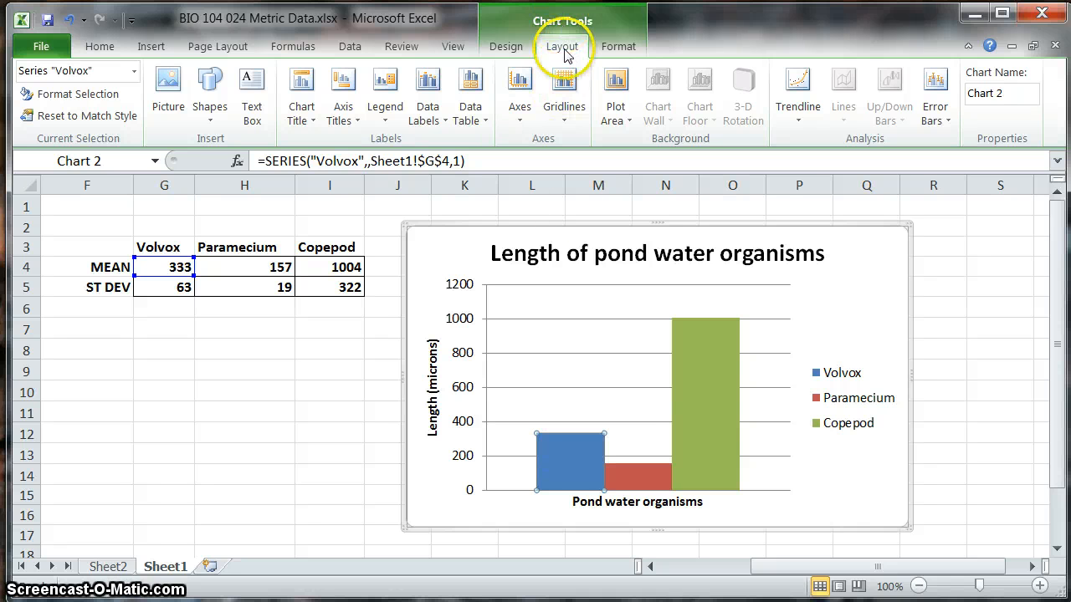
click(937, 119)
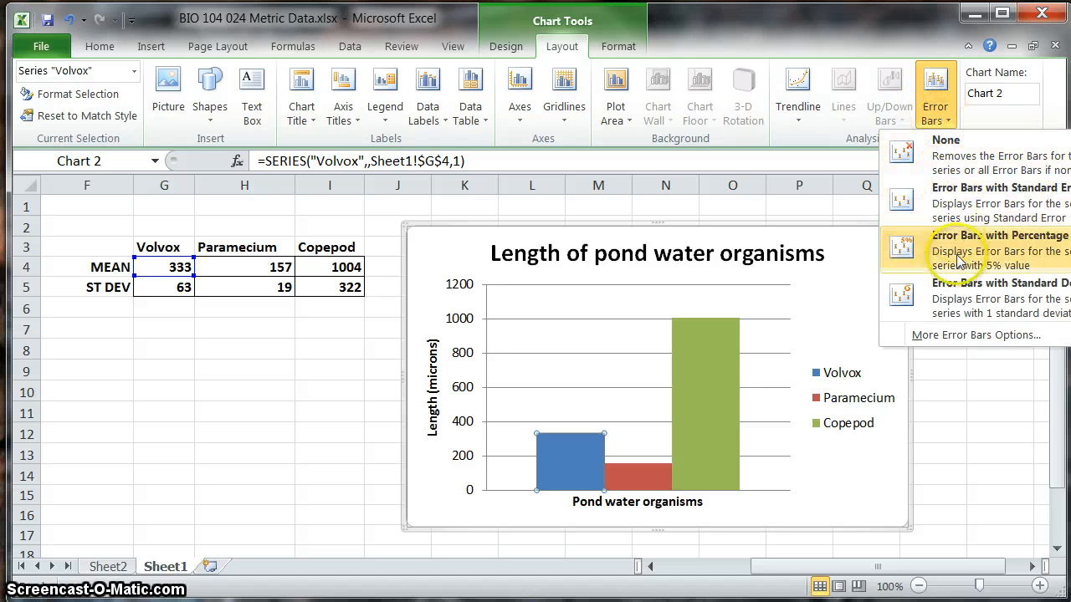
click(968, 335)
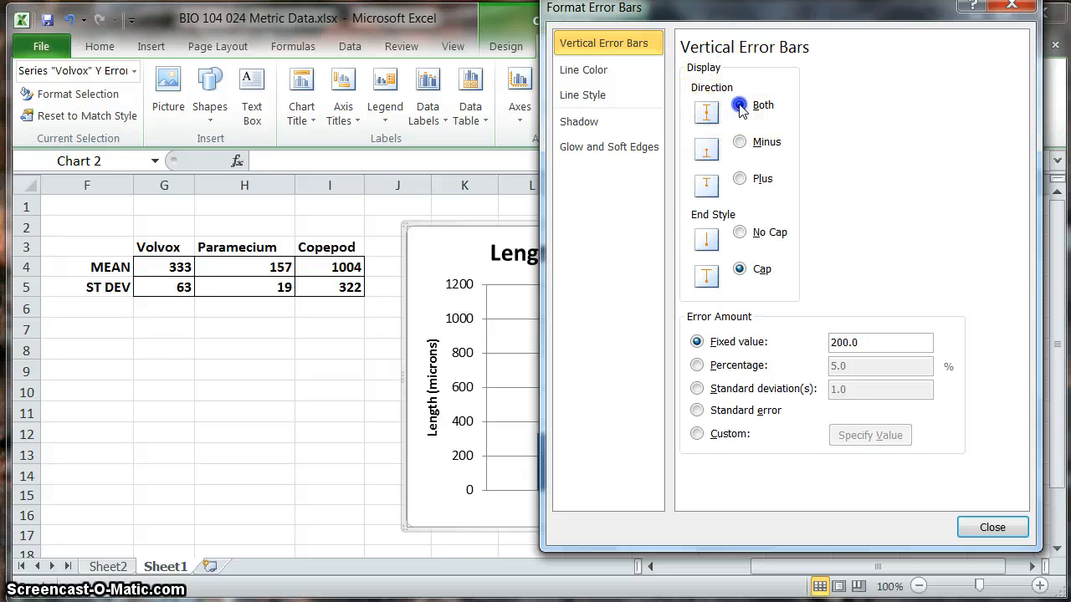
click(696, 434)
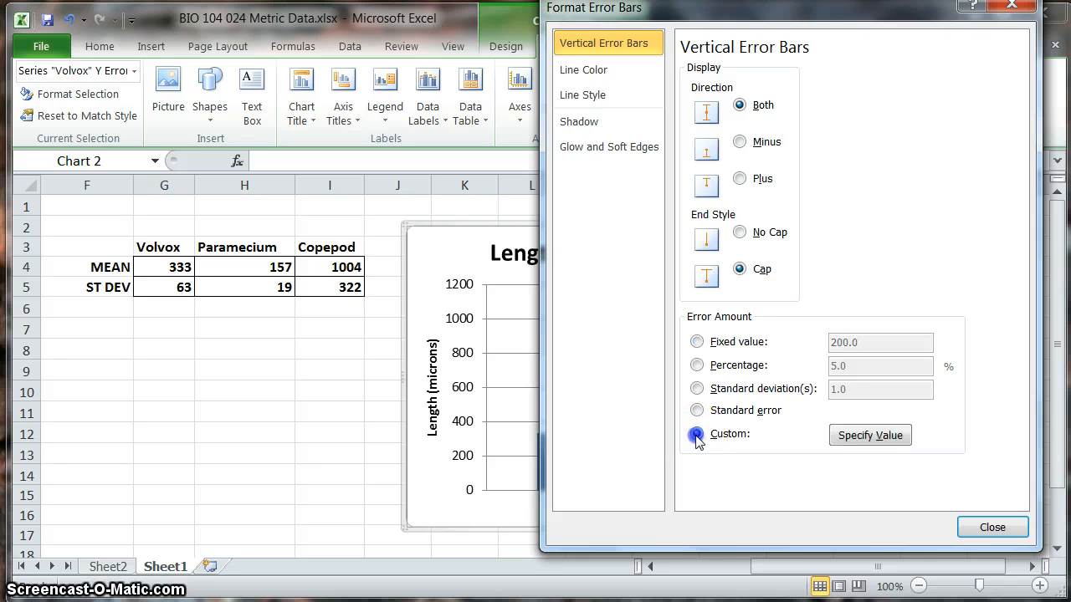
Step: Set both the positive and negative error values of the Volvox error bars to the standard deviation in cell G5
click(894, 440)
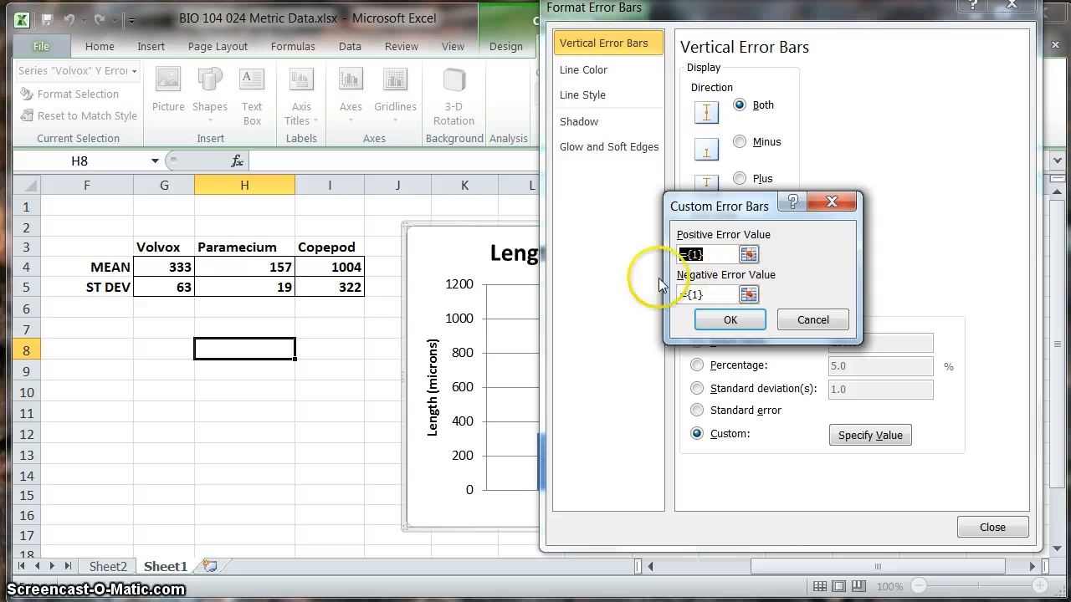
click(748, 255)
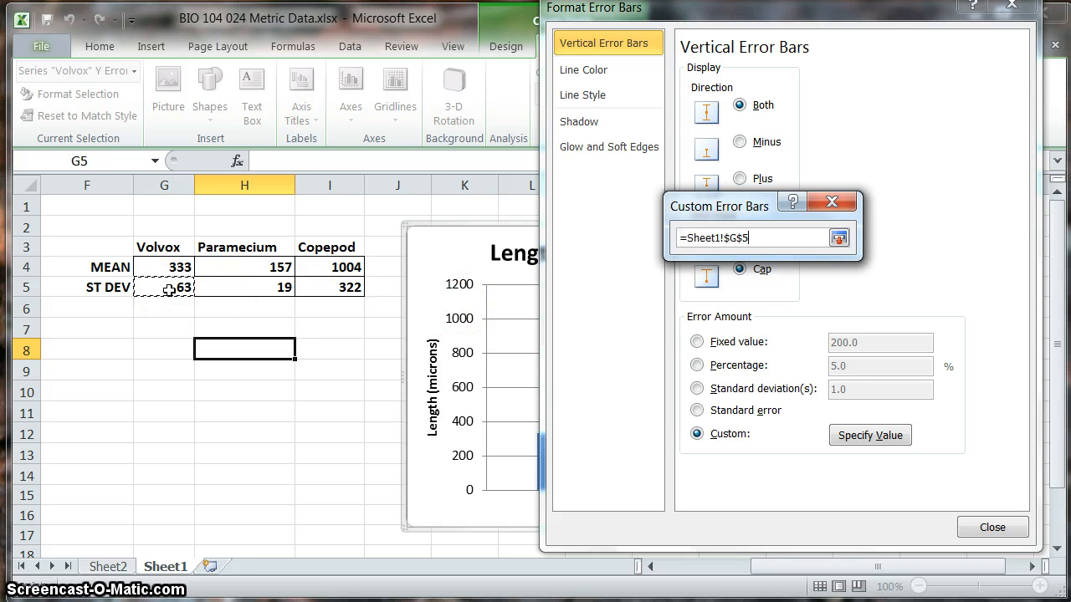
click(839, 239)
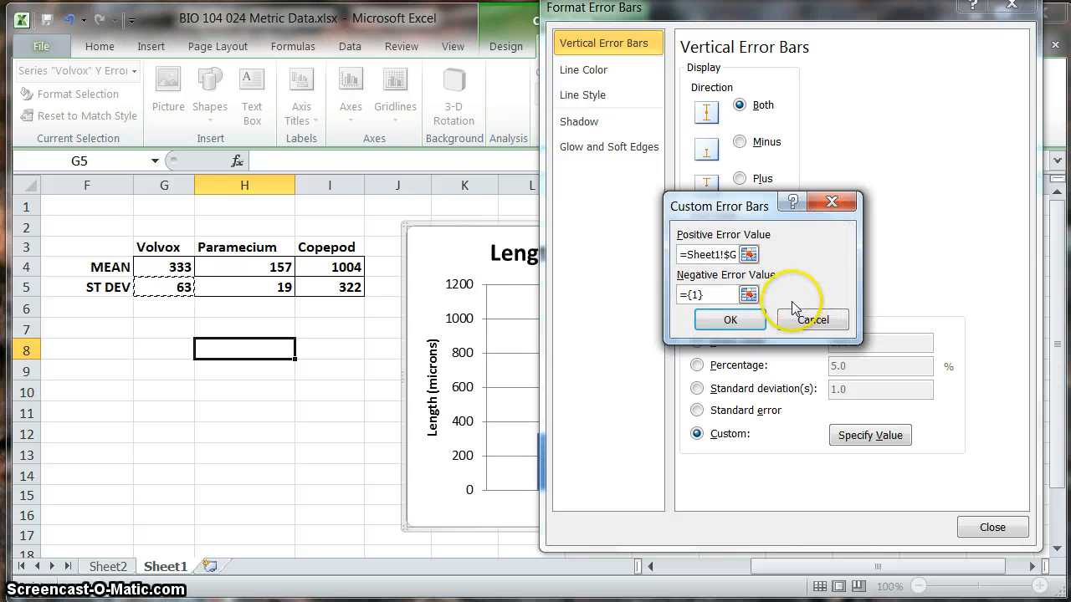
click(748, 295)
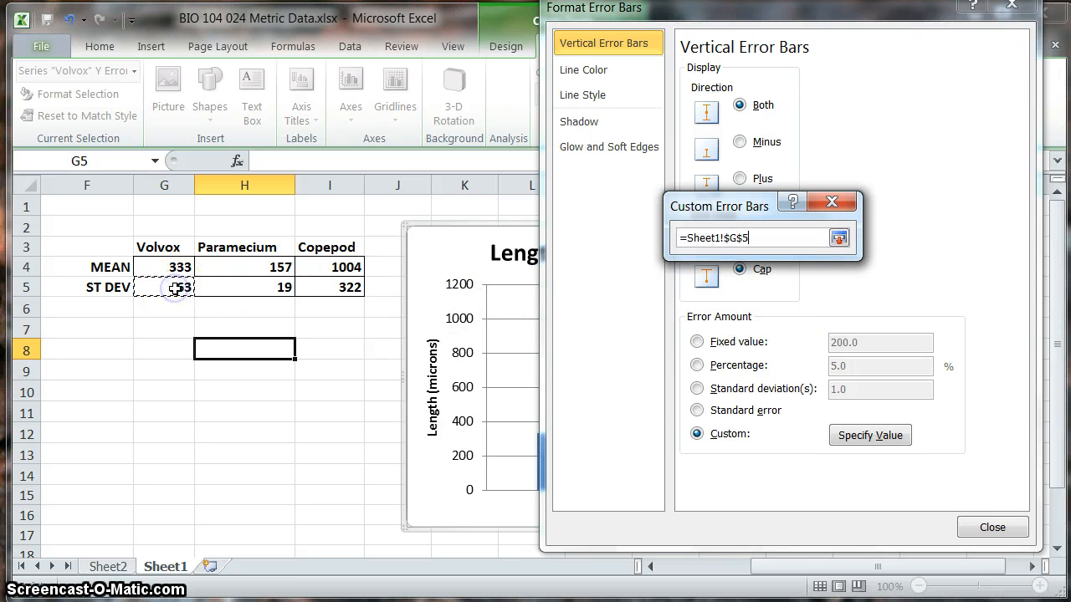
click(838, 238)
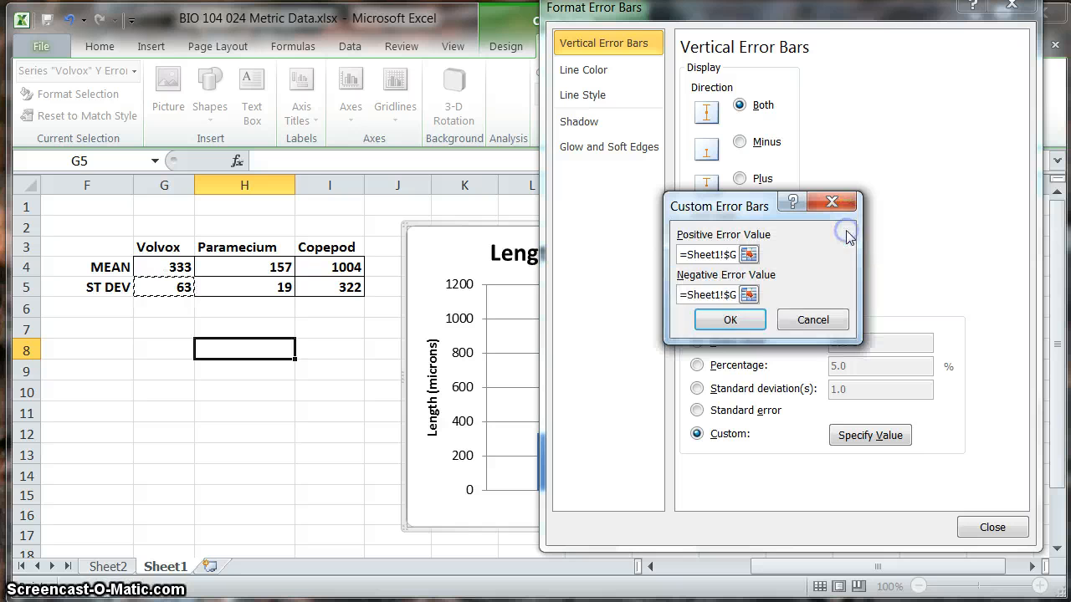
click(742, 323)
click(983, 523)
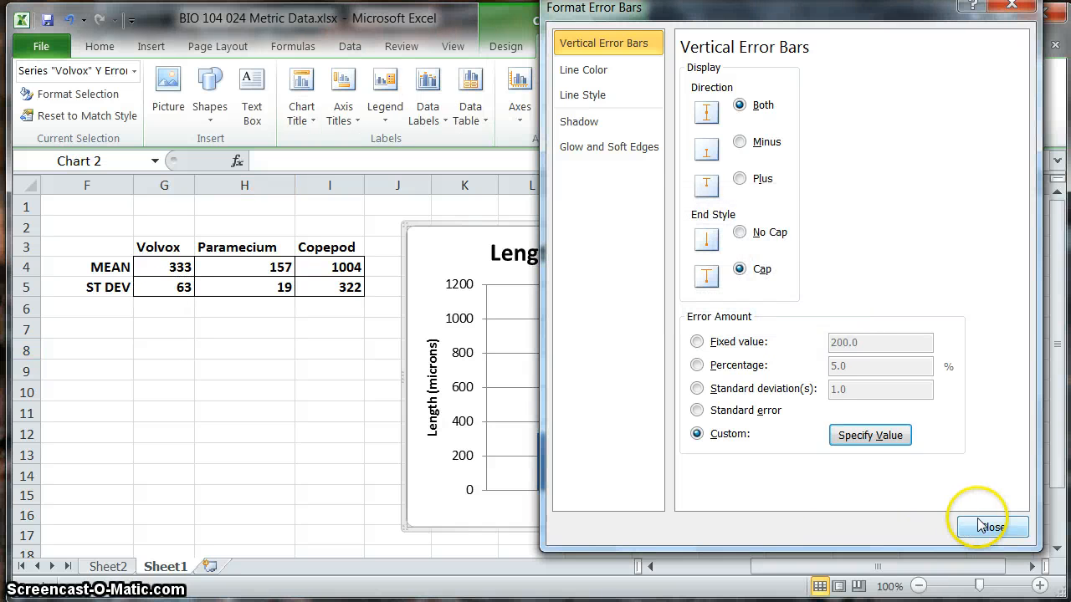
click(562, 467)
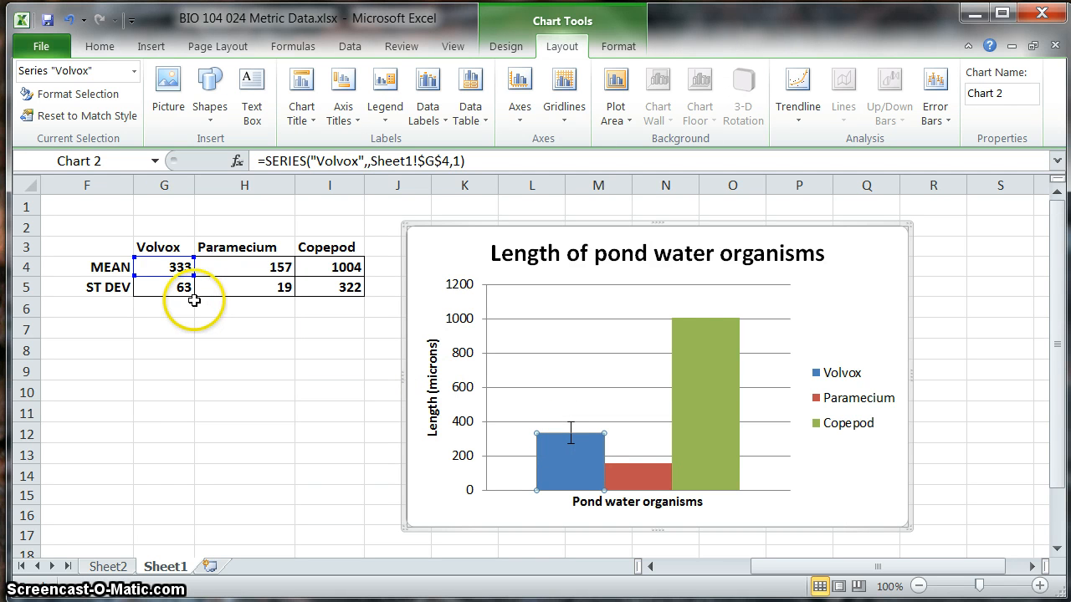
Step: Add vertical error bars to the Paramecium column with a custom error amount
right_click(644, 474)
click(639, 475)
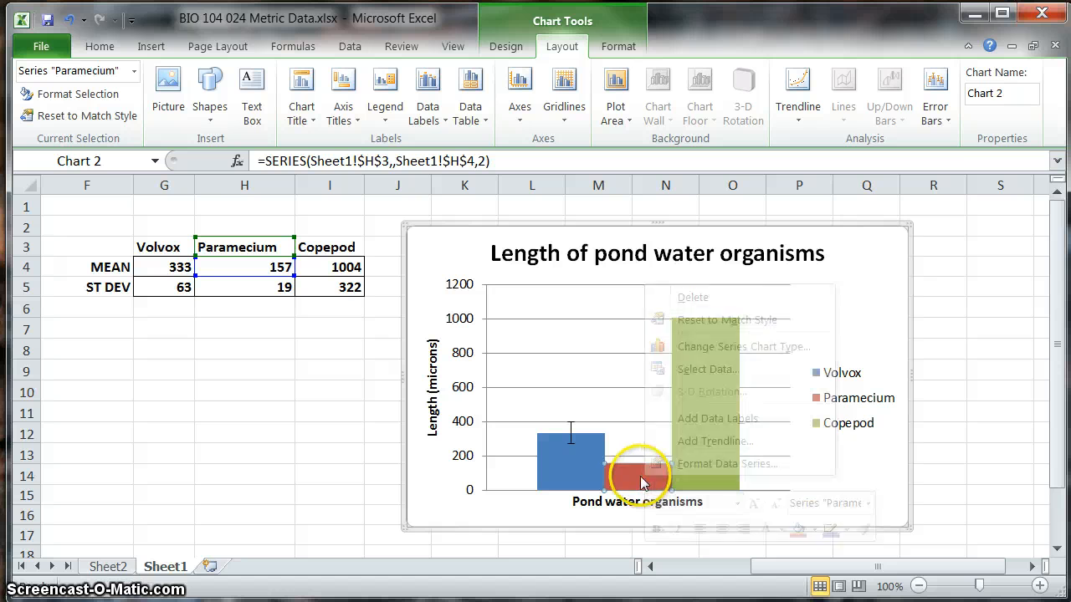
click(946, 124)
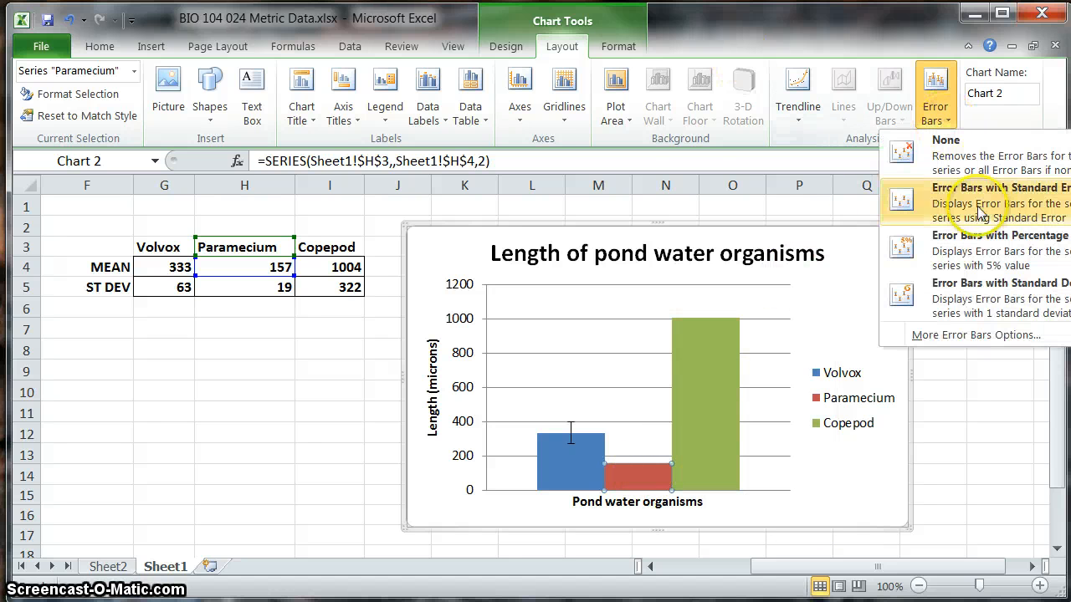
click(979, 336)
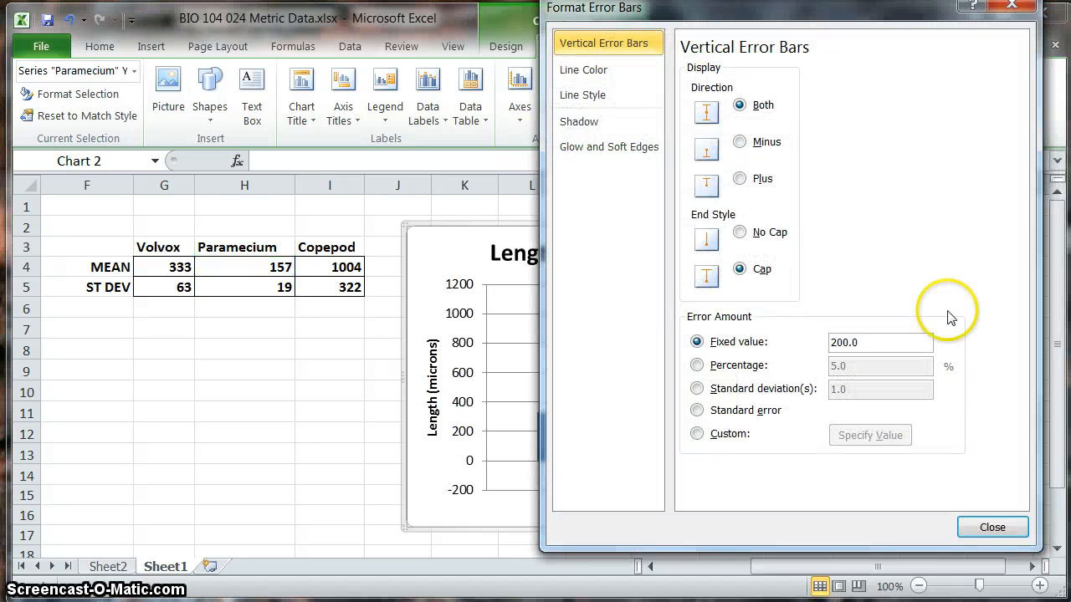
click(696, 434)
Step: Set both the positive and negative error values of the Paramecium error bars to the standard deviation in cell H5
click(884, 440)
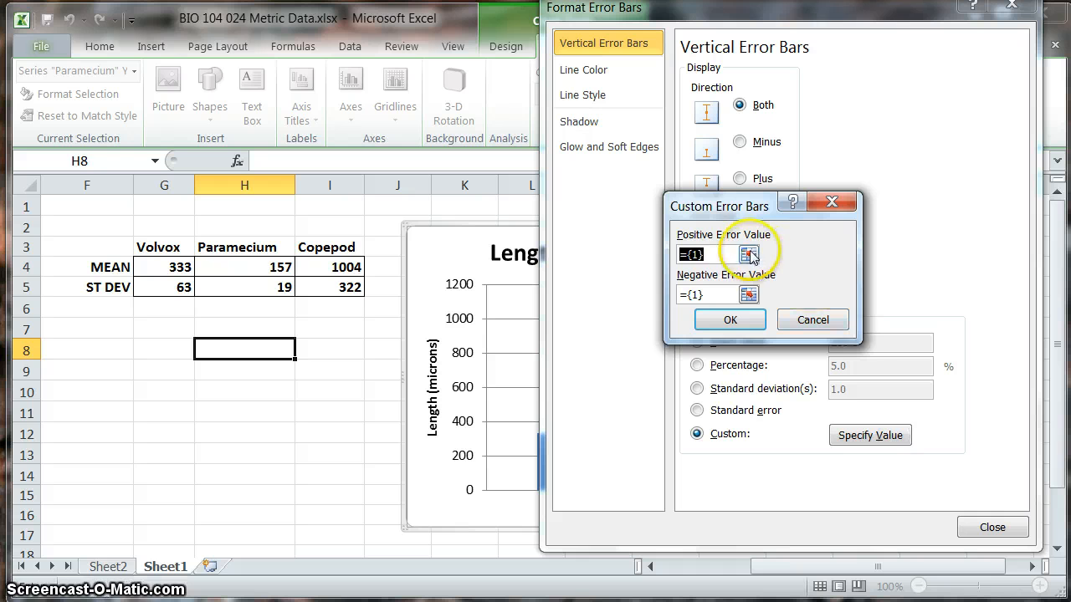
click(749, 255)
click(253, 287)
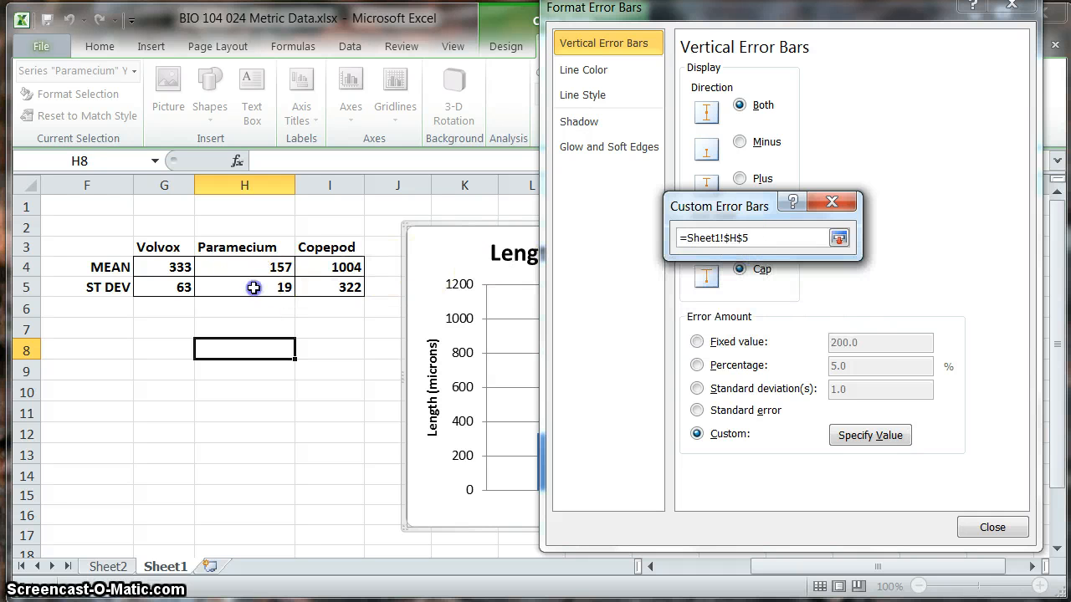
click(838, 237)
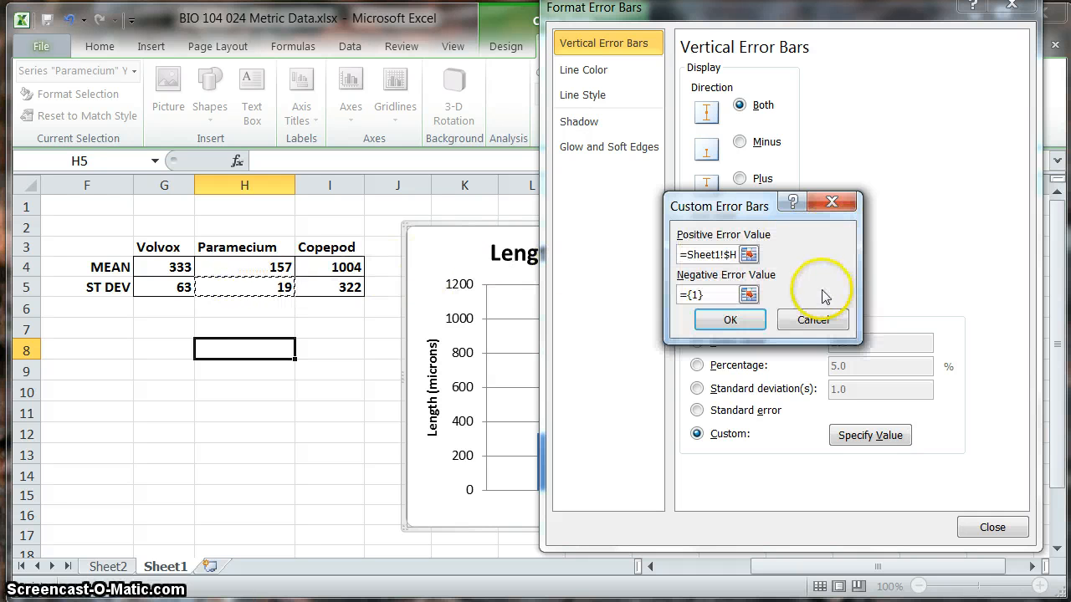
click(748, 294)
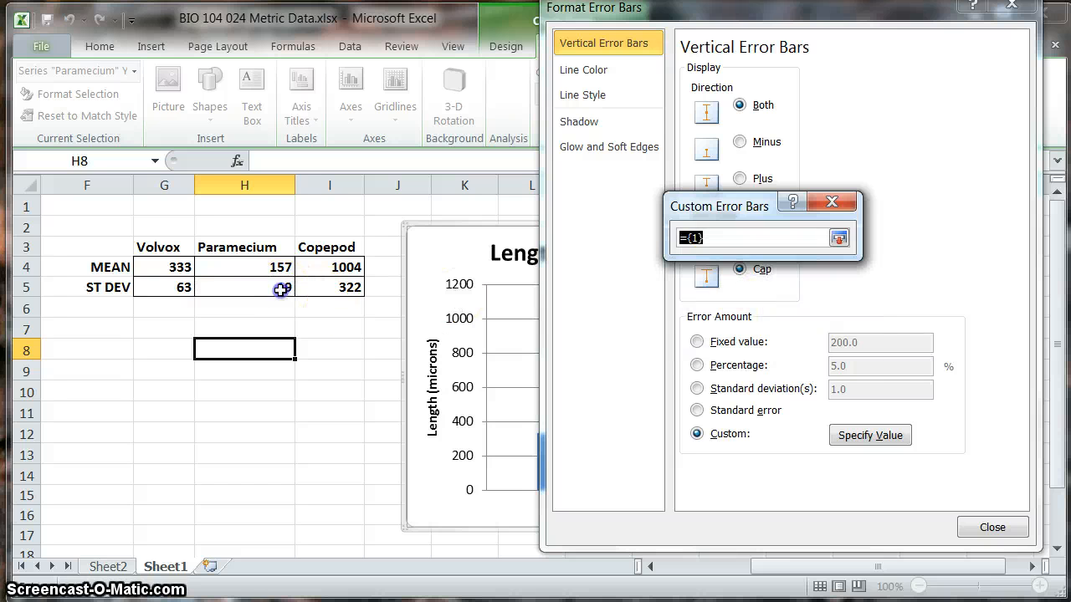
click(838, 237)
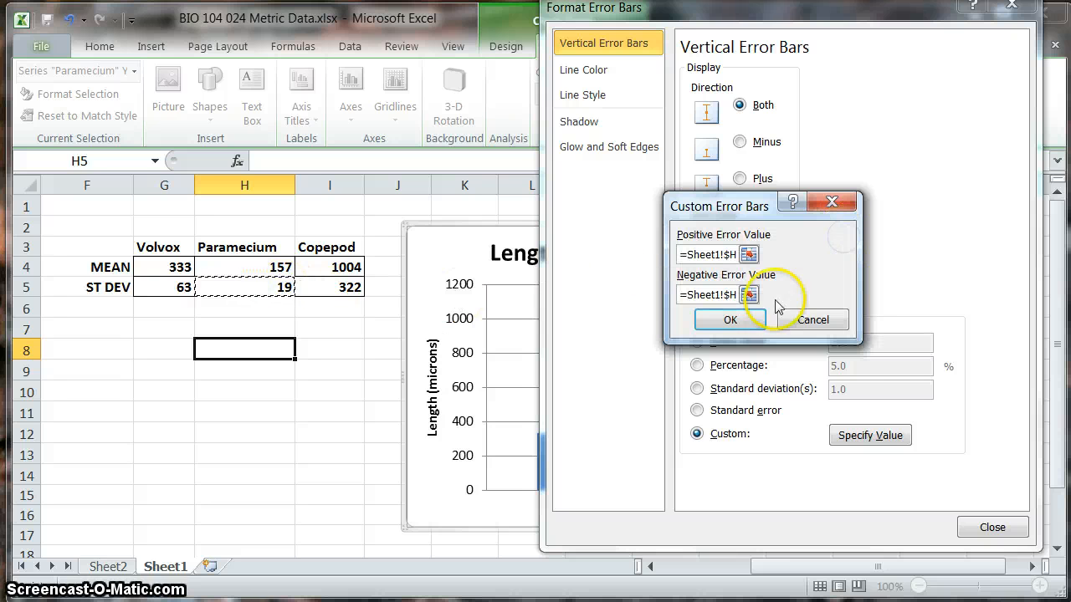
click(743, 319)
click(992, 527)
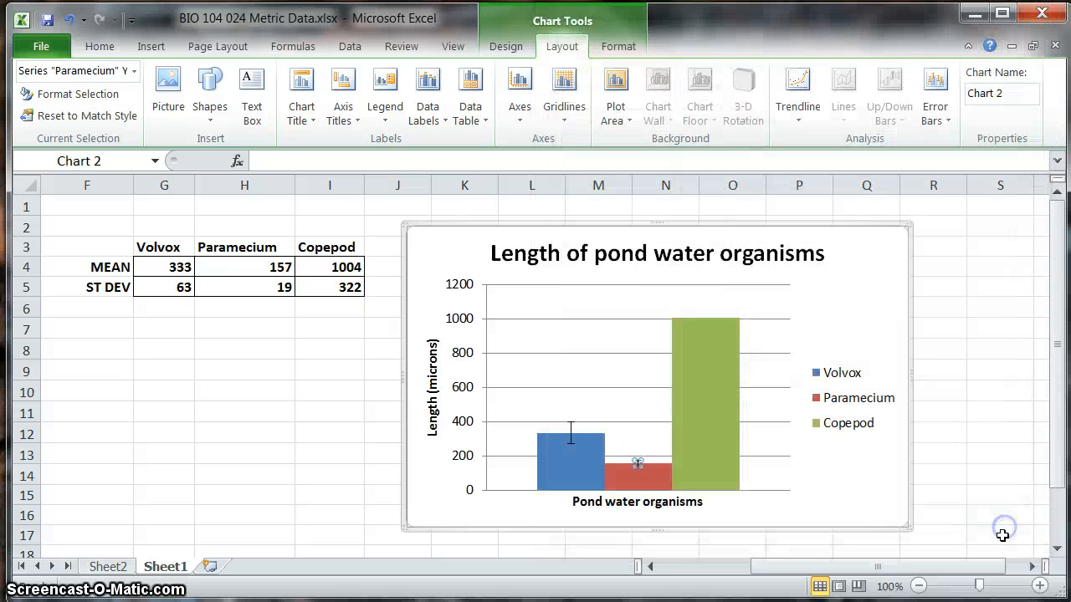
click(617, 402)
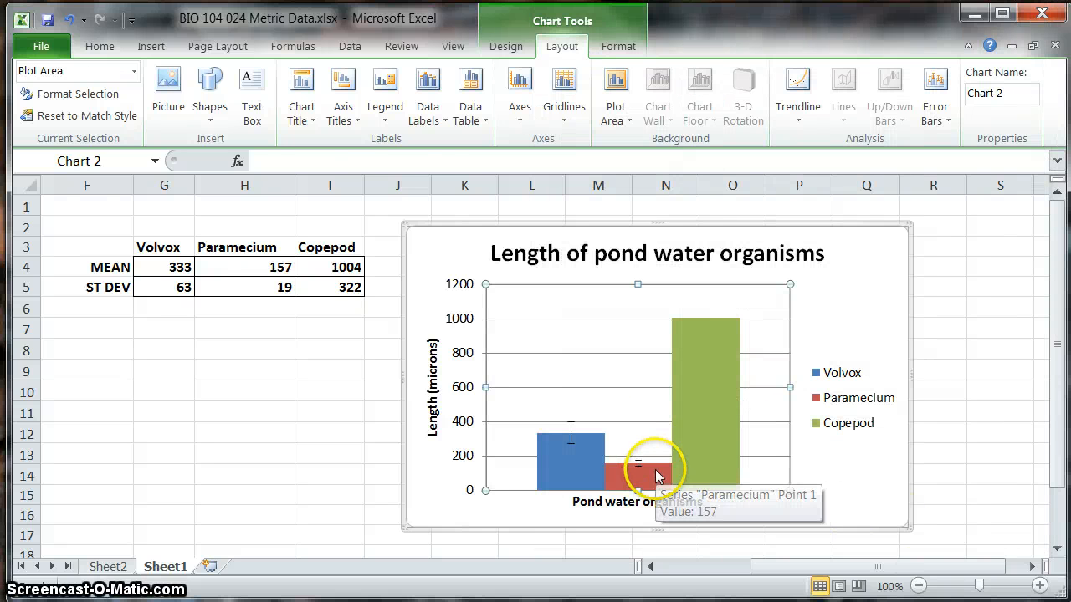
Step: Add vertical error bars to the Copepod column with a custom error amount
click(703, 410)
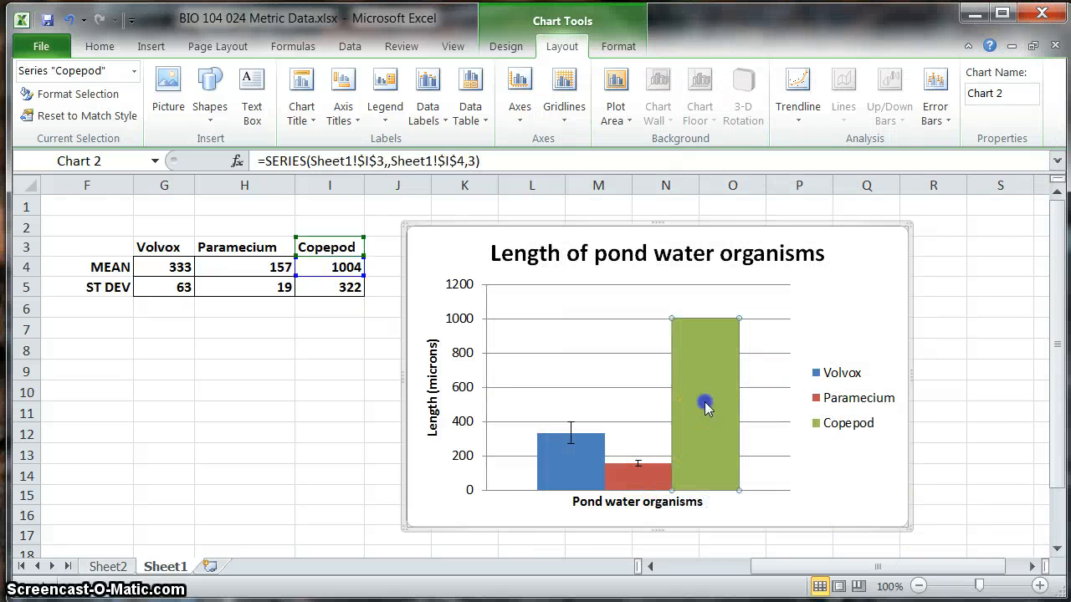
click(936, 117)
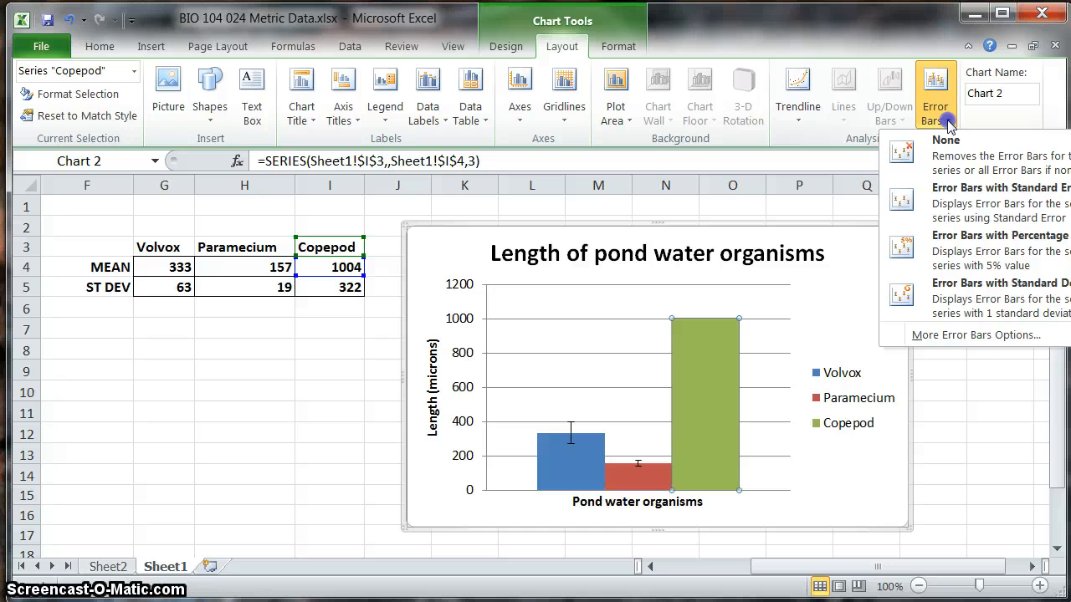
click(956, 335)
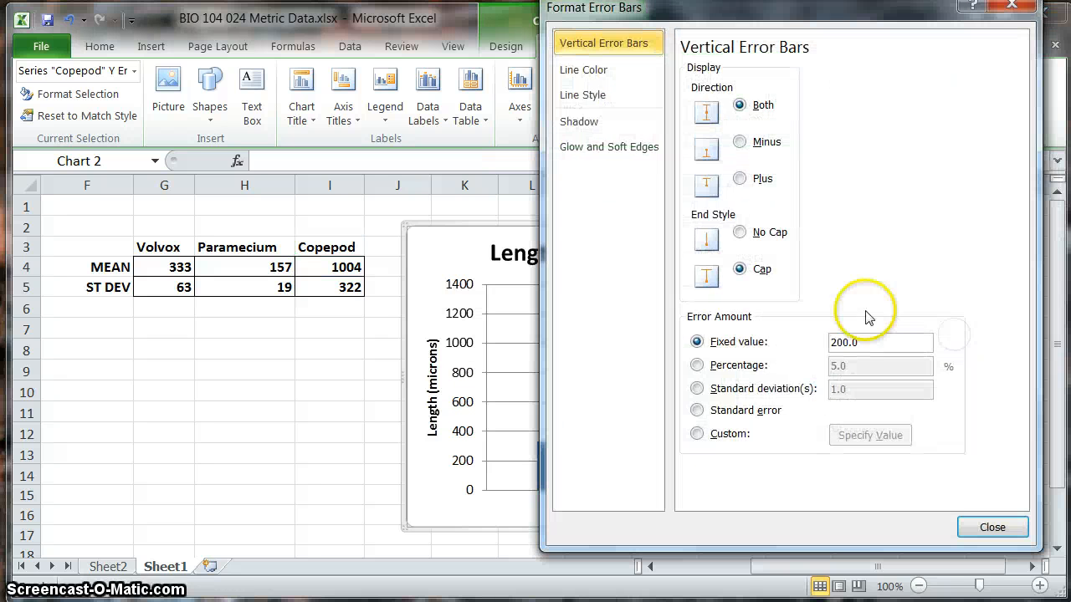
click(700, 434)
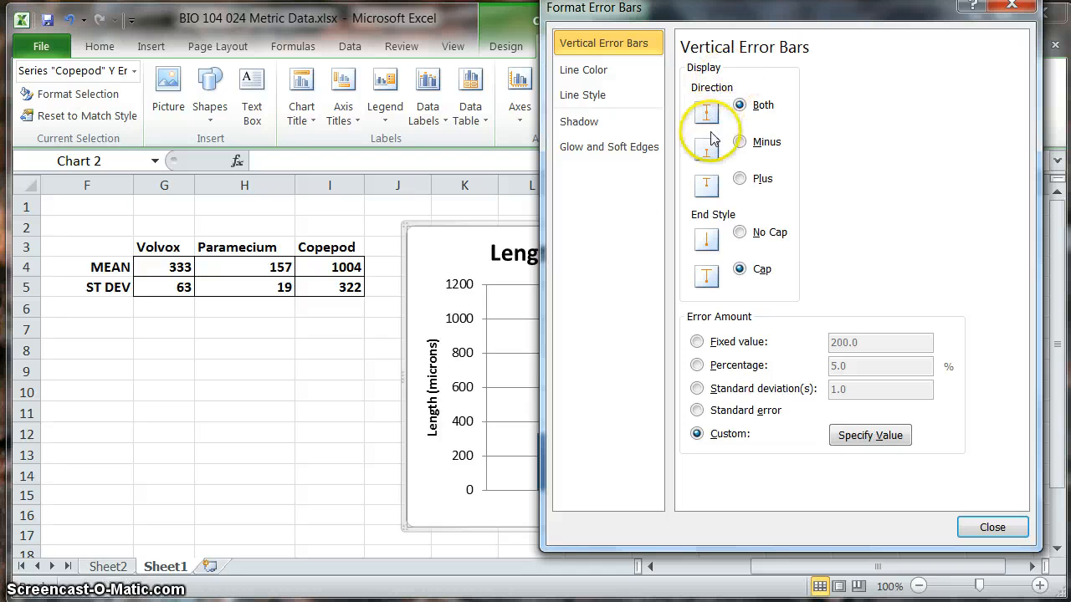
Step: Set both the positive and negative error values of the Copepod error bars to the standard deviation in cell I5
click(890, 436)
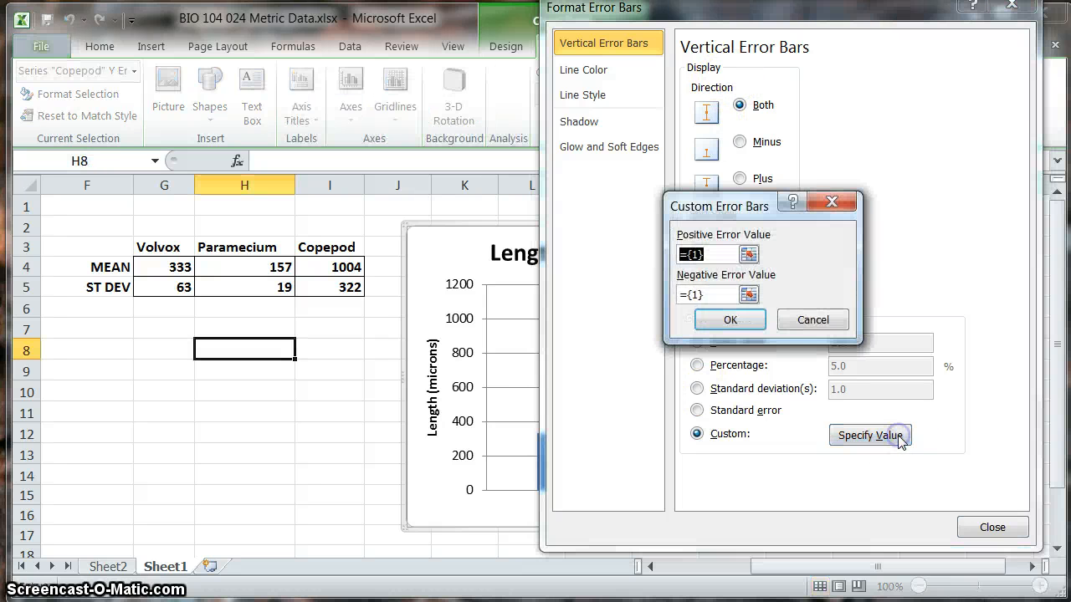
click(747, 254)
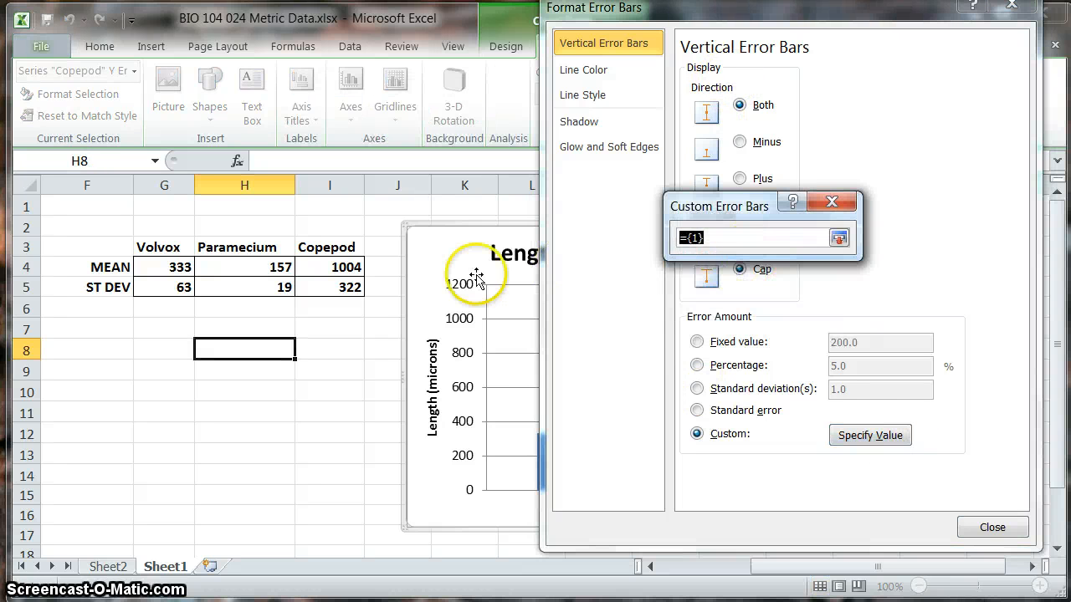
click(337, 288)
click(838, 238)
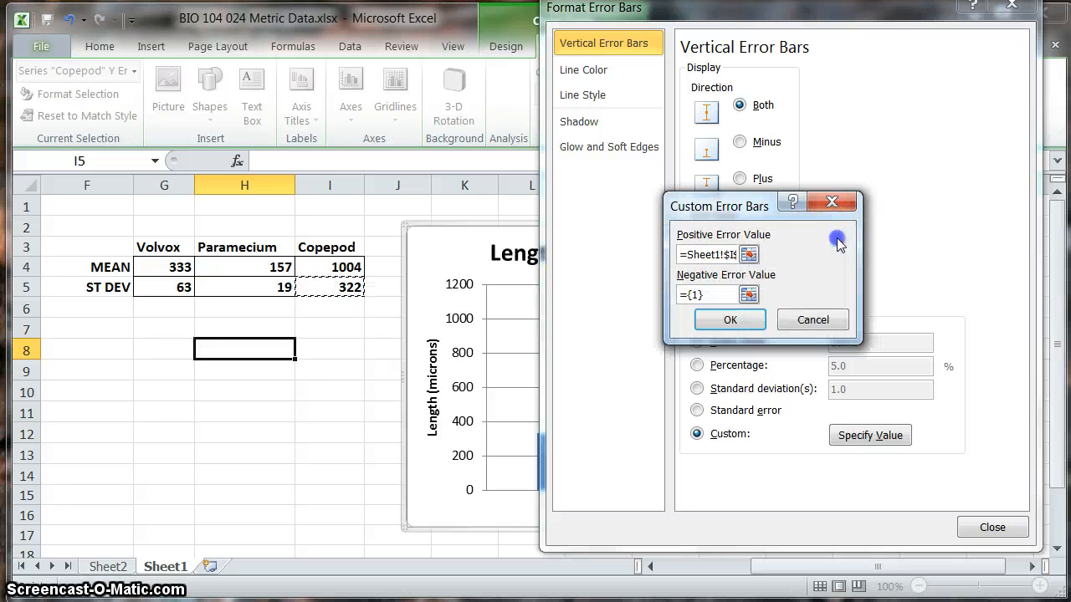
click(748, 294)
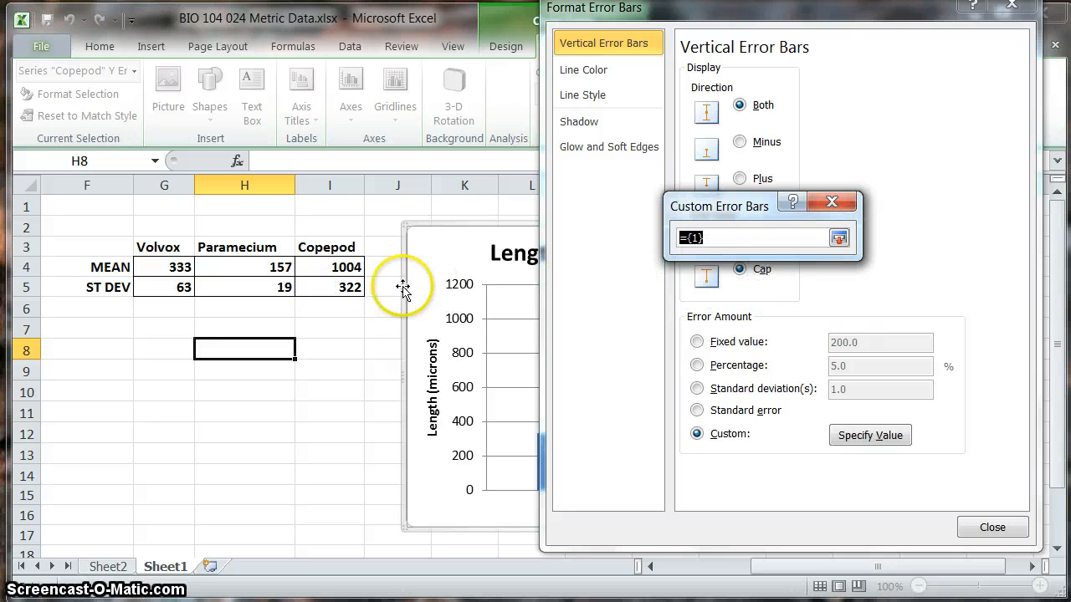
click(354, 287)
click(838, 238)
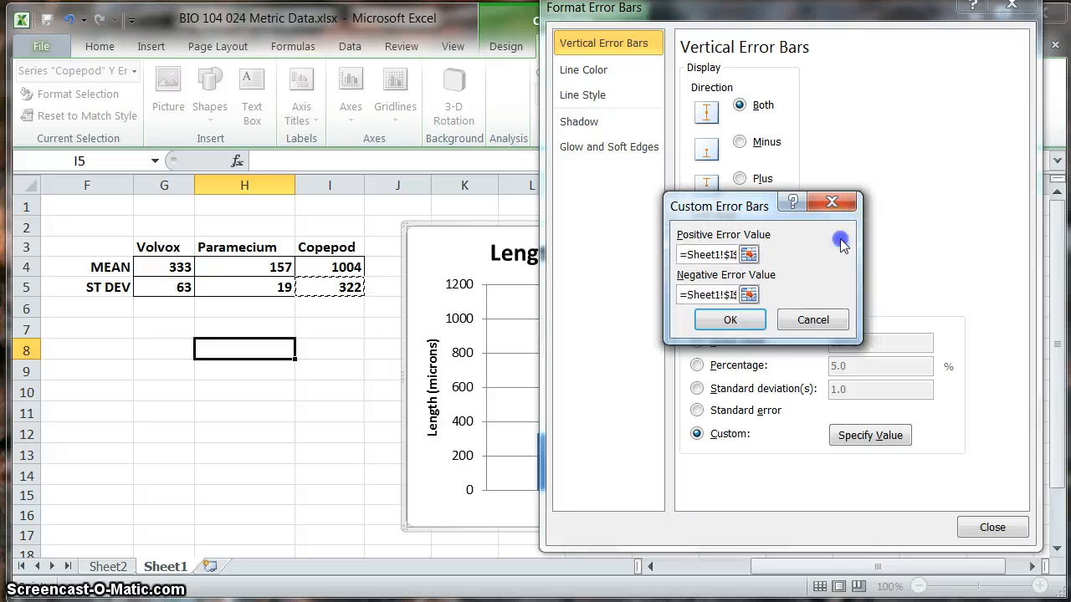
click(729, 321)
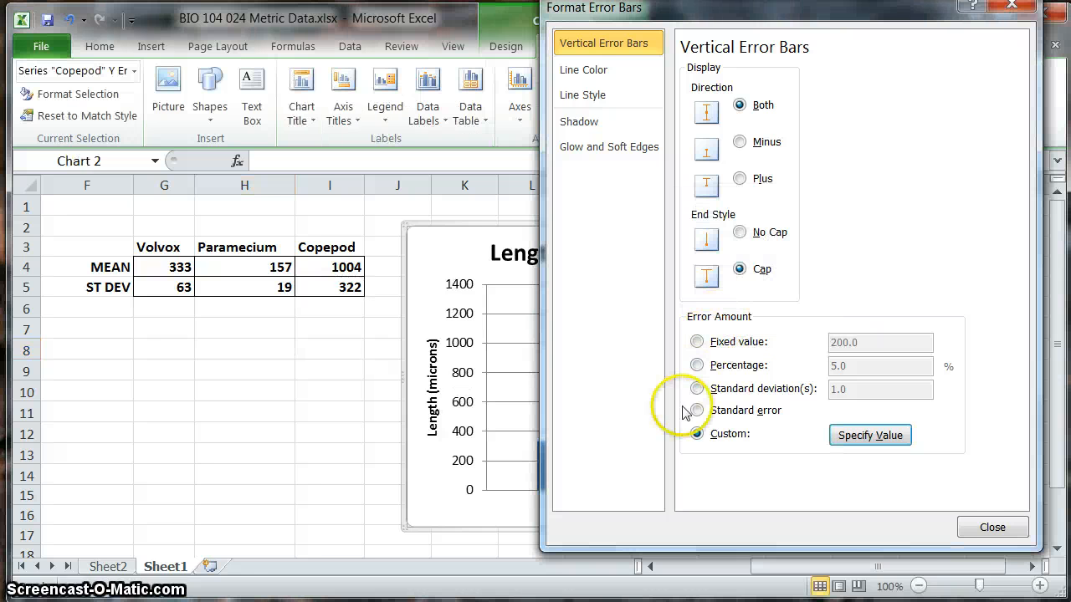
click(1003, 525)
click(999, 516)
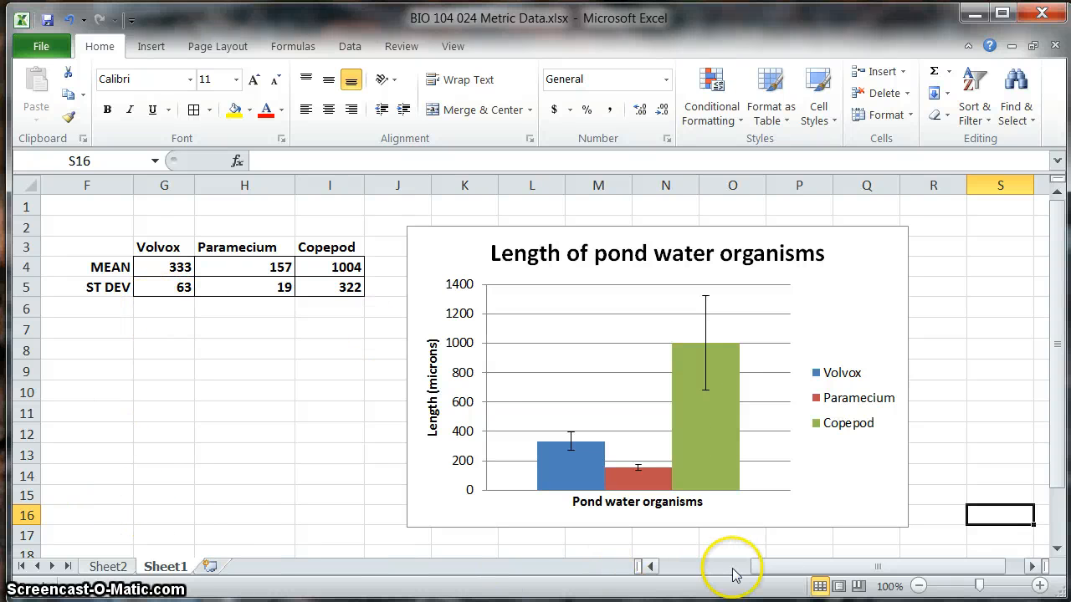
drag(771, 570, 669, 572)
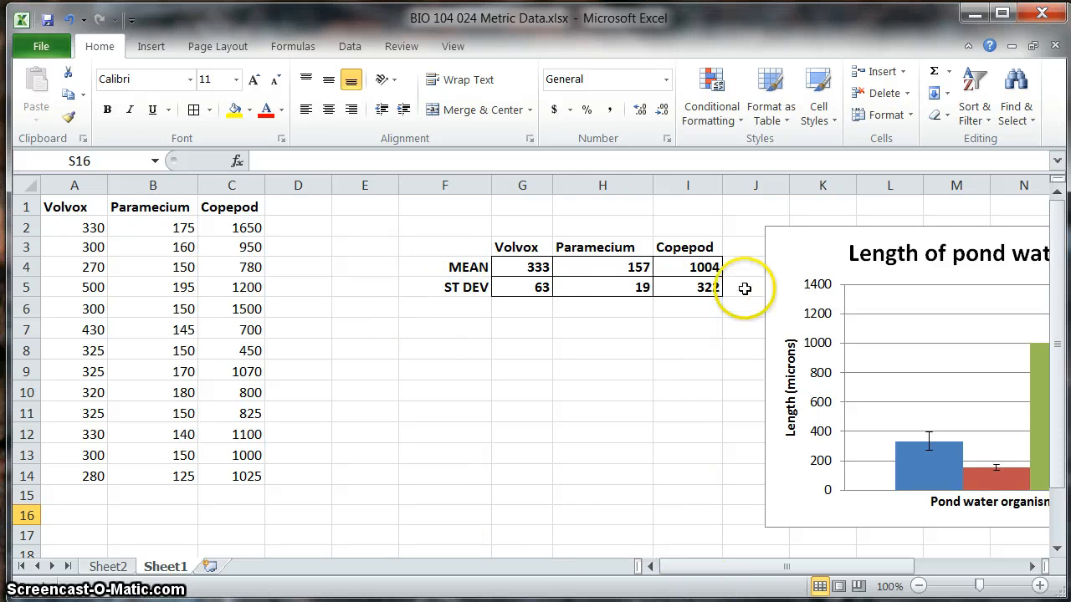
drag(693, 565, 816, 574)
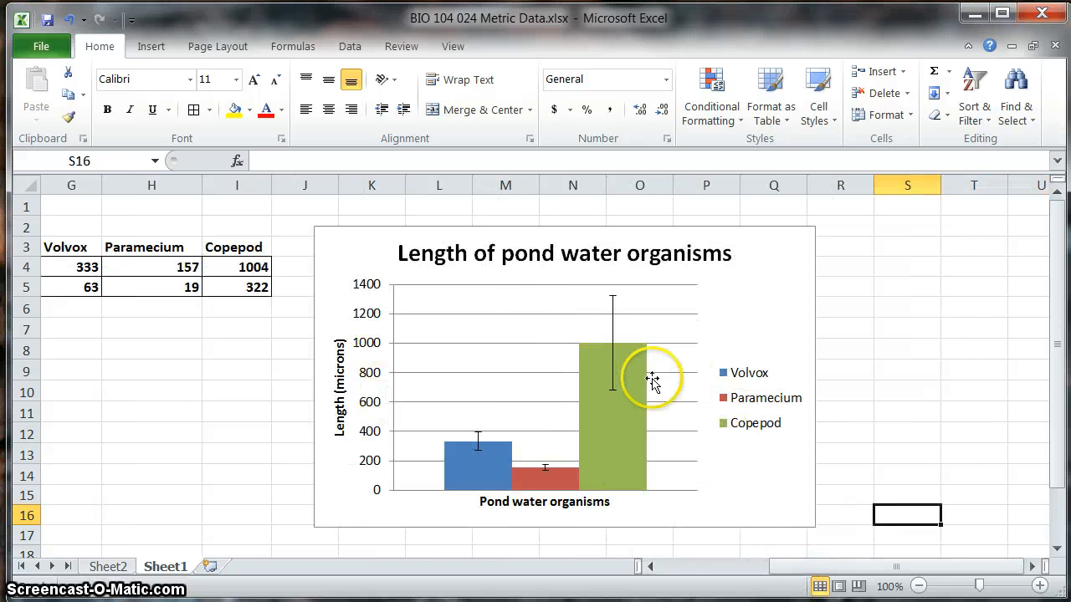